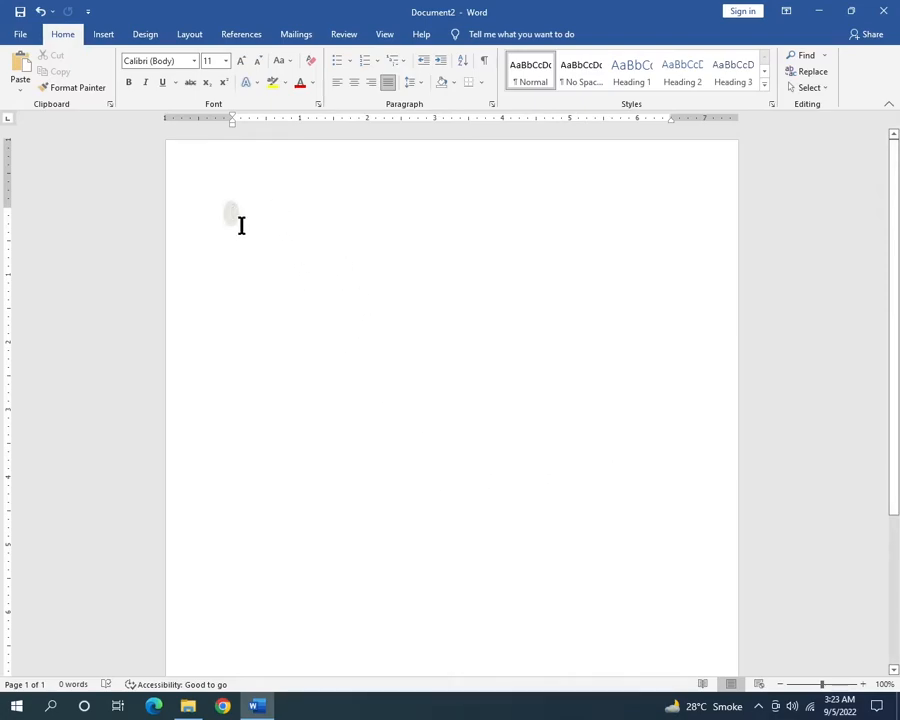
{"action": "key", "text": "shift"}
{"action": "key", "text": "shift"}
{"action": "key", "text": "shift"}
{"action": "key", "text": "shift"}
{"action": "key", "text": "shift"}
{"action": "scroll", "coordinate": [455, 500], "scroll_direction": "down", "scroll_amount": 1}
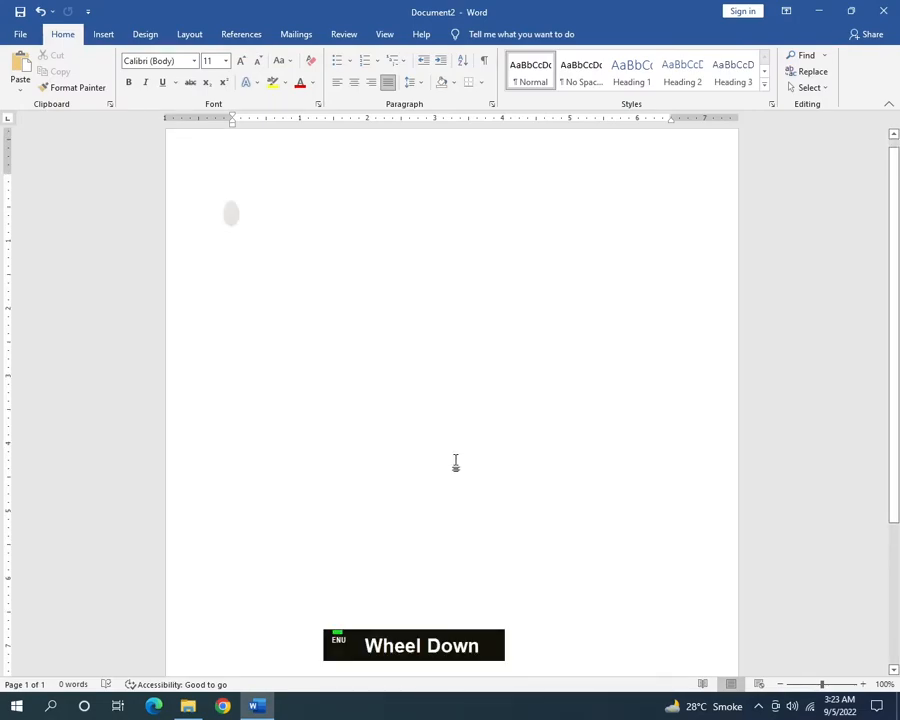
{"action": "scroll", "coordinate": [430, 445], "scroll_direction": "up", "scroll_amount": 2}
{"action": "scroll", "coordinate": [247, 204], "scroll_direction": "up", "scroll_amount": 5}
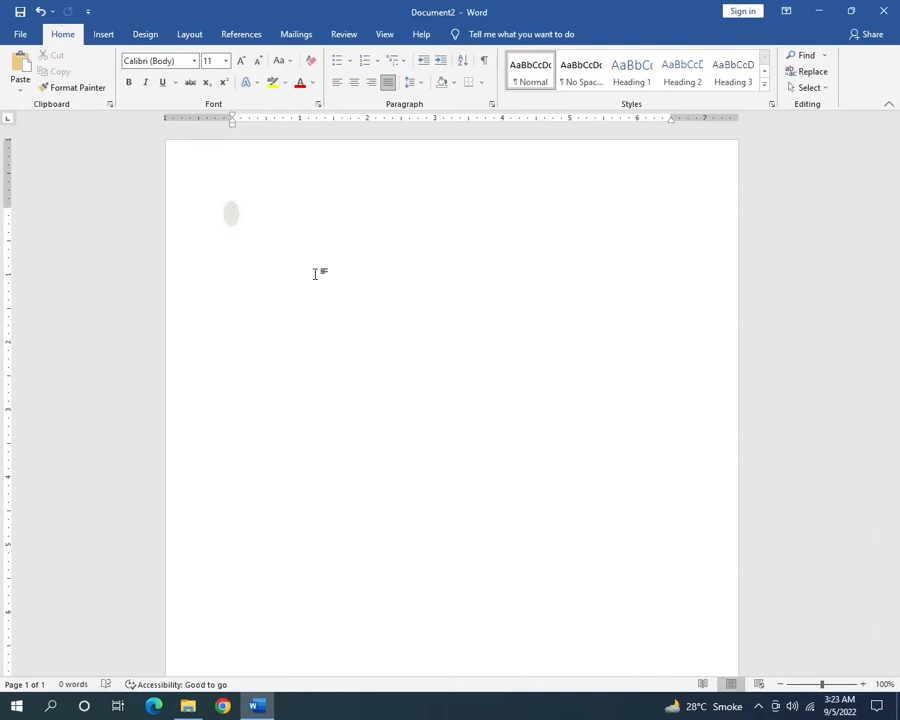
Step: Enter ABCD on the first line of the blank document and cut it to the clipboard
{"action": "type", "text": "ABCD"}
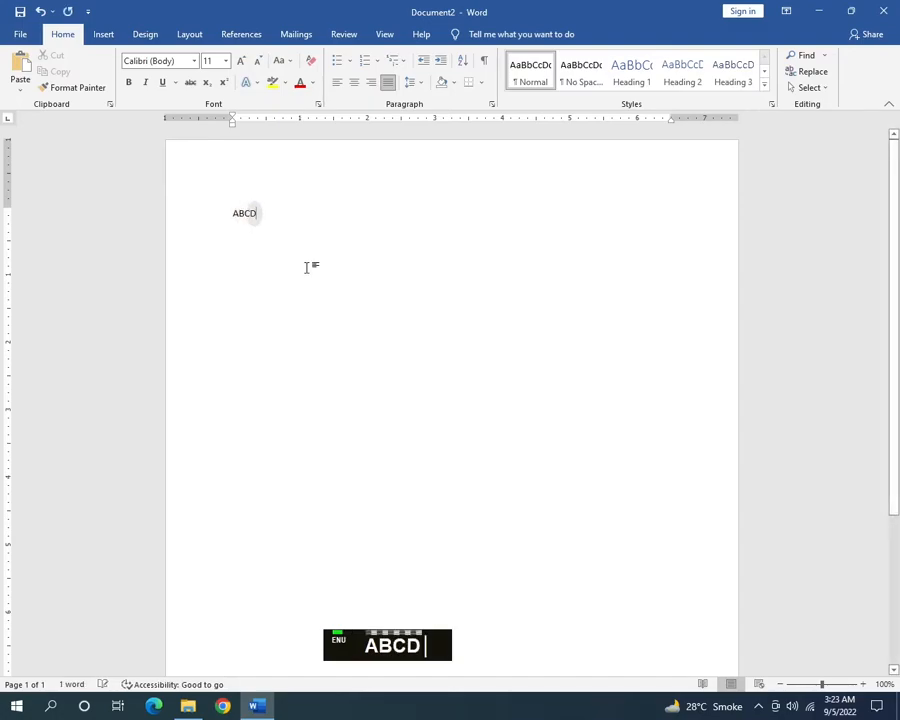
{"action": "left_click_drag", "start_coordinate": [273, 219], "coordinate": [182, 216]}
{"action": "left_click", "coordinate": [418, 305]}
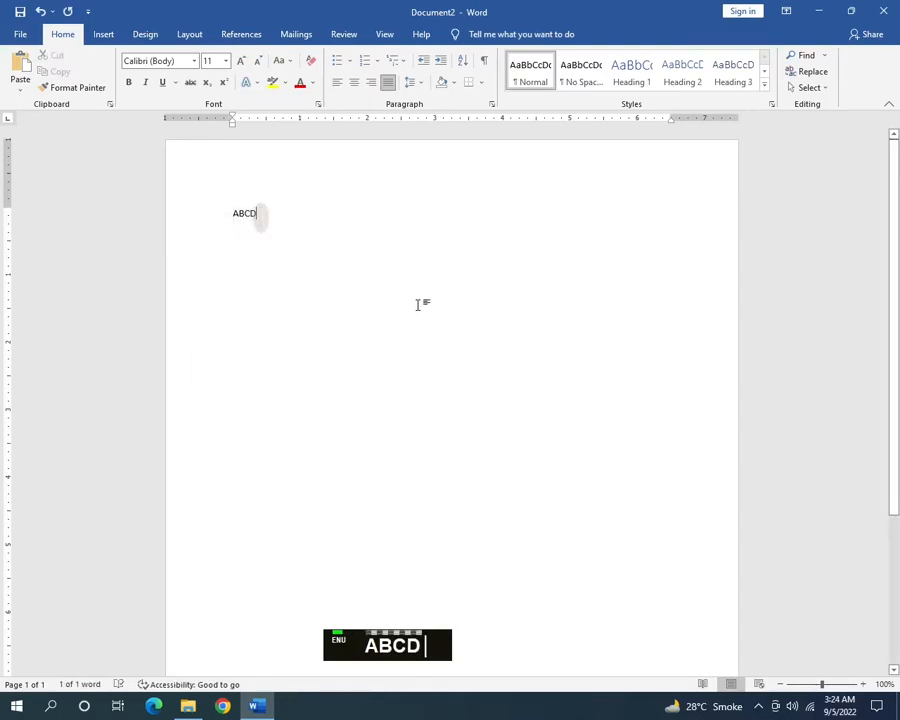
{"action": "left_click_drag", "start_coordinate": [259, 215], "coordinate": [206, 228]}
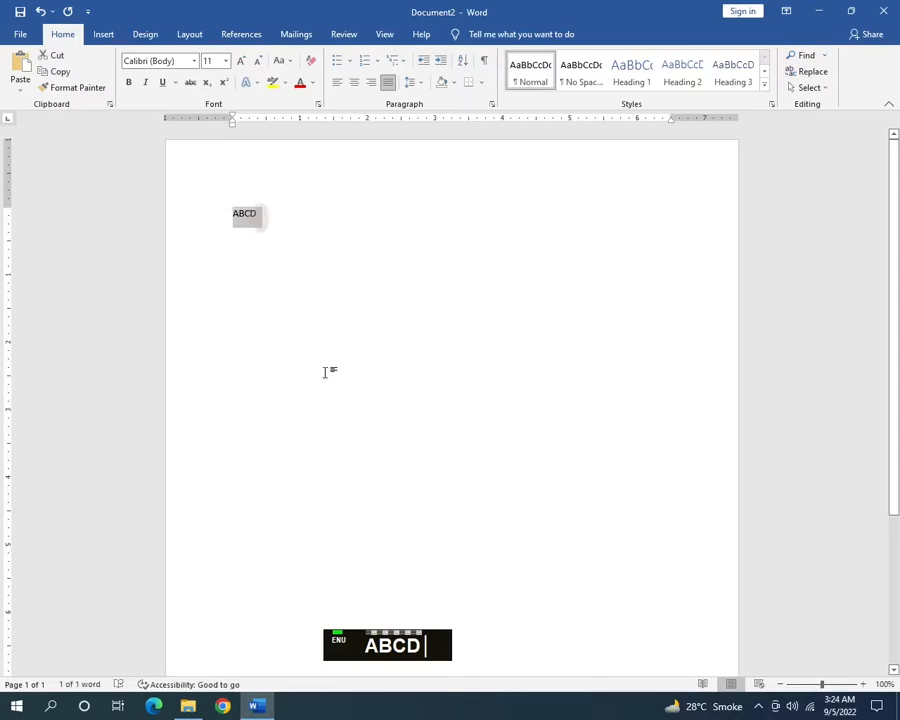
{"action": "left_click", "coordinate": [262, 214]}
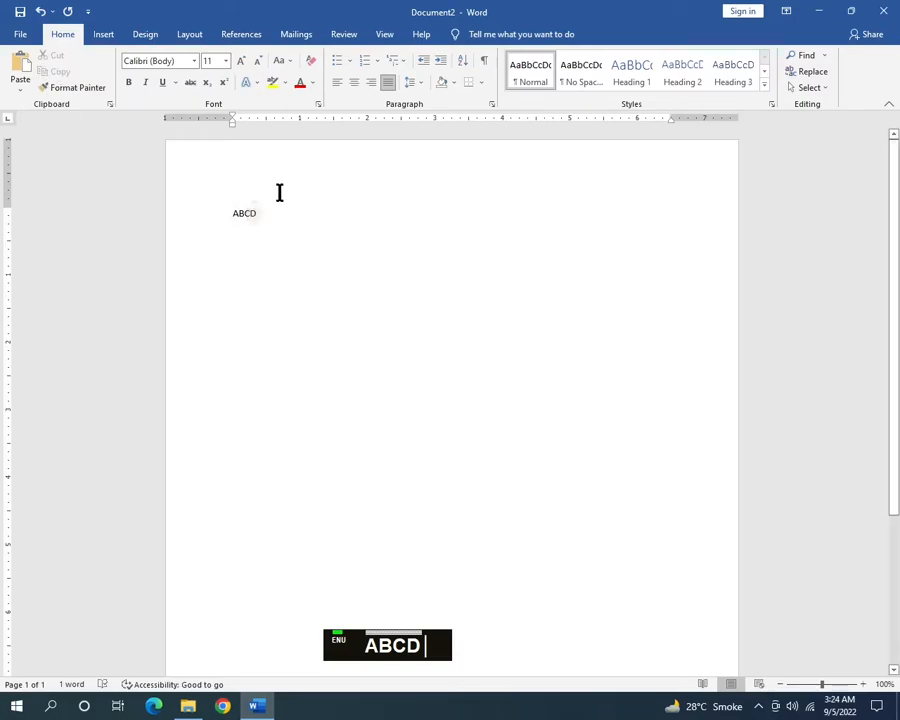
{"action": "left_click_drag", "start_coordinate": [266, 212], "coordinate": [213, 209]}
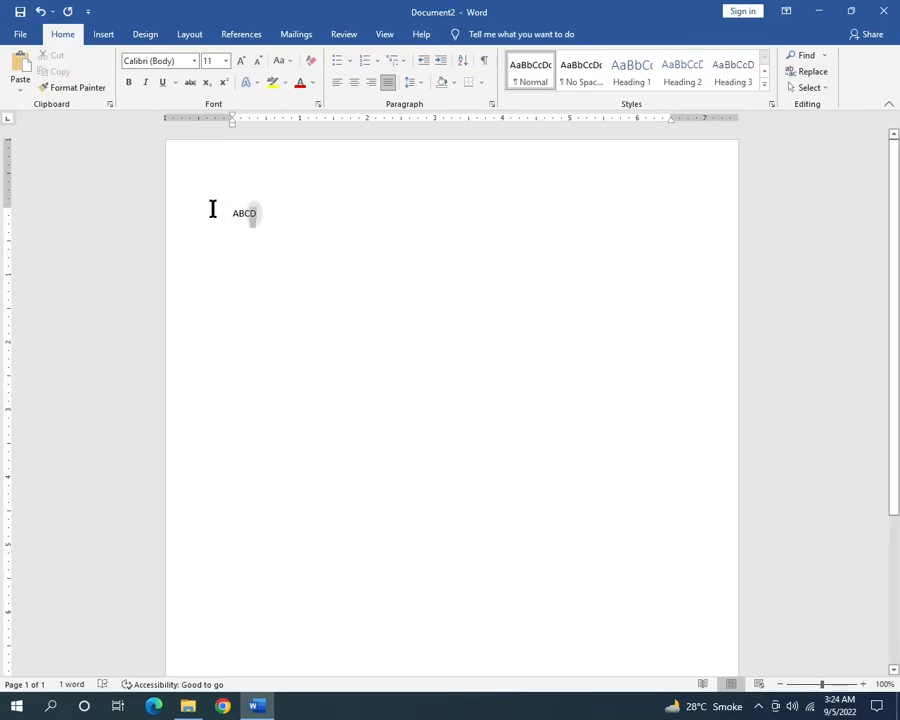
{"action": "left_click", "coordinate": [62, 87]}
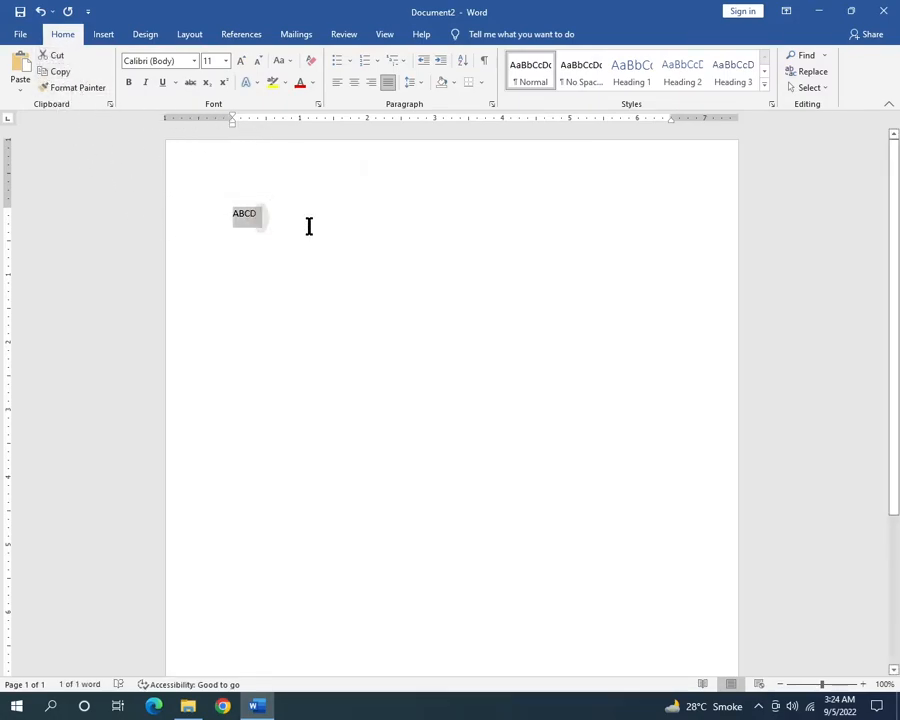
{"action": "left_click", "coordinate": [52, 60]}
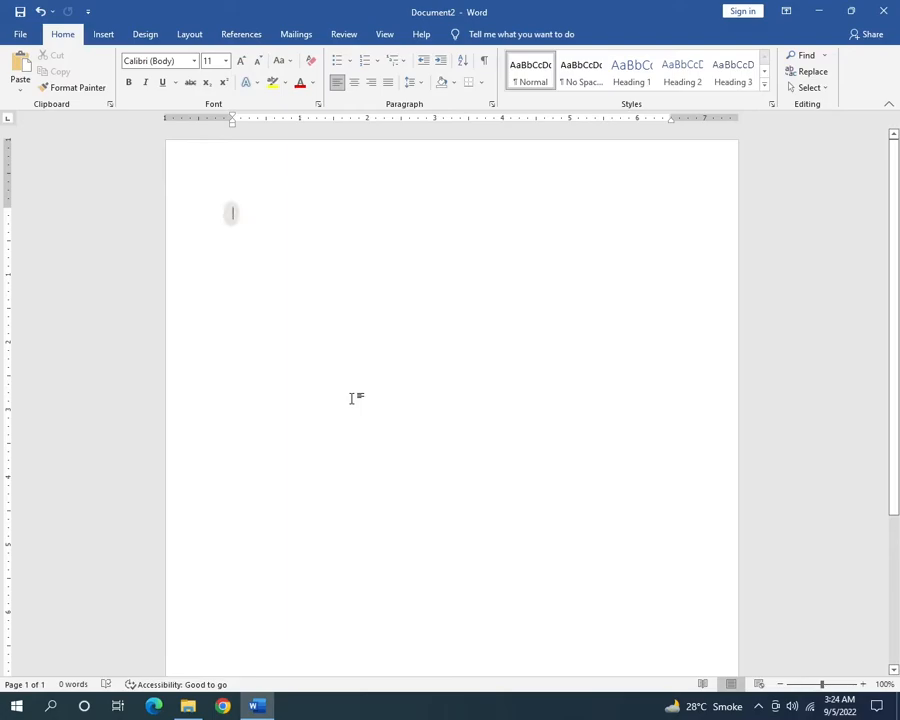
Step: Insert seven line breaks from the start of the document and paste ABCD on the line reached
{"action": "key", "text": "Return"}
{"action": "key", "text": "Return"}
{"action": "key", "text": "Return"}
{"action": "key", "text": "Return"}
{"action": "key", "text": "Return"}
{"action": "key", "text": "Return"}
{"action": "key", "text": "Return"}
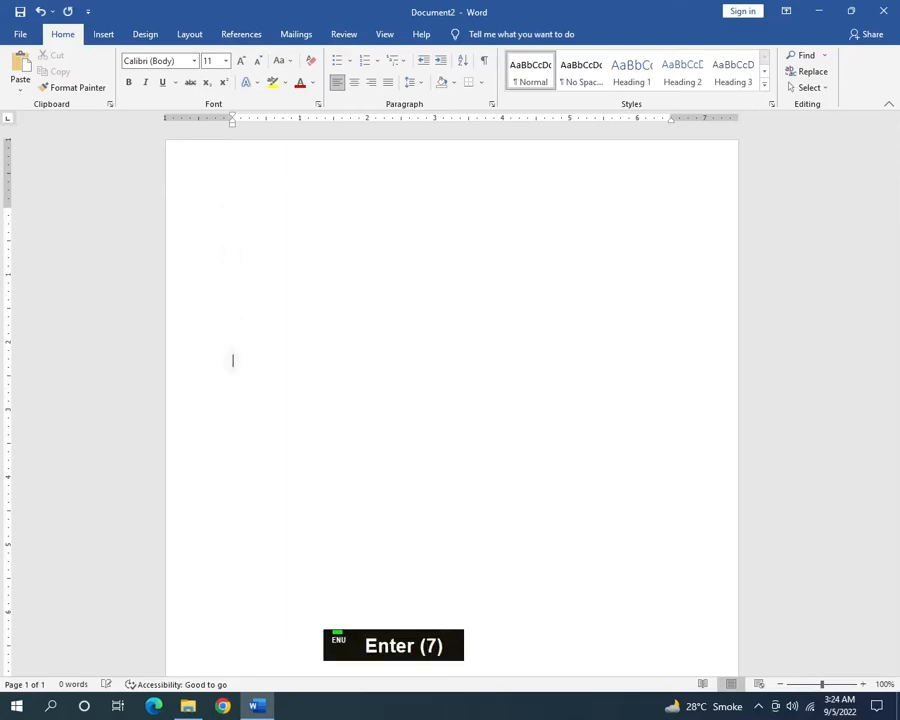
{"action": "left_click", "coordinate": [19, 64]}
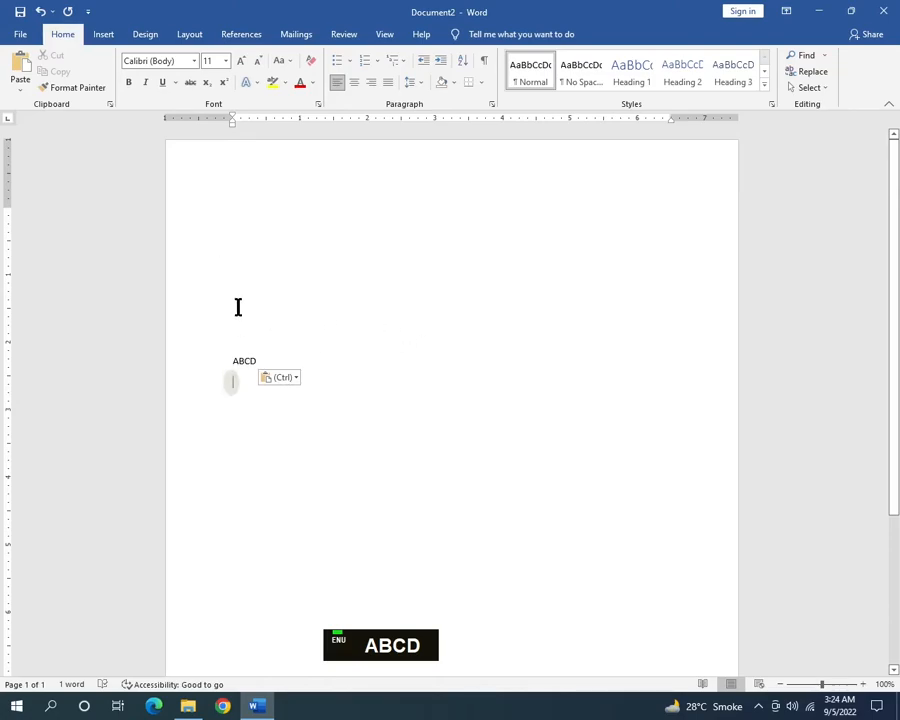
Step: Paste ABCD two more times, on the third line and on a blank line between it and the existing ABCD
{"action": "key", "text": "ctrl+a"}
{"action": "left_click", "coordinate": [232, 255]}
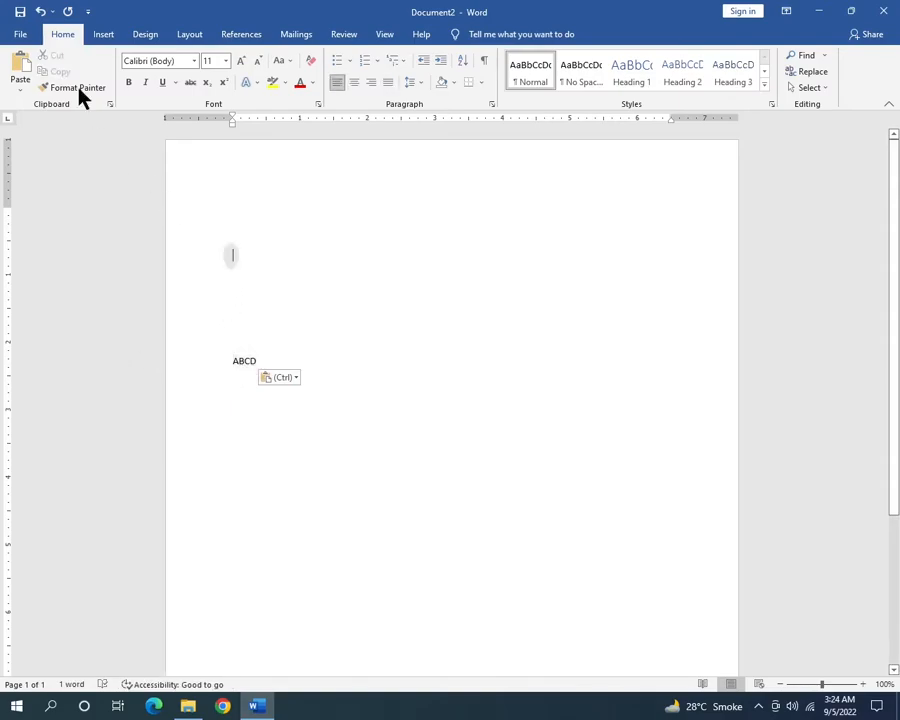
{"action": "left_click", "coordinate": [20, 70]}
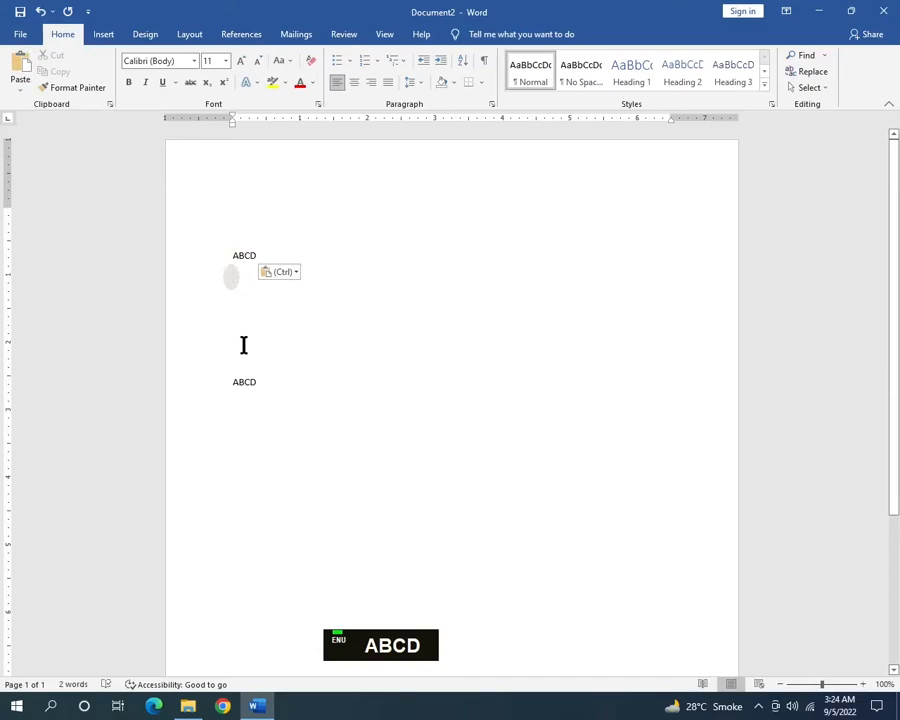
{"action": "left_click", "coordinate": [245, 315]}
{"action": "left_click", "coordinate": [22, 68]}
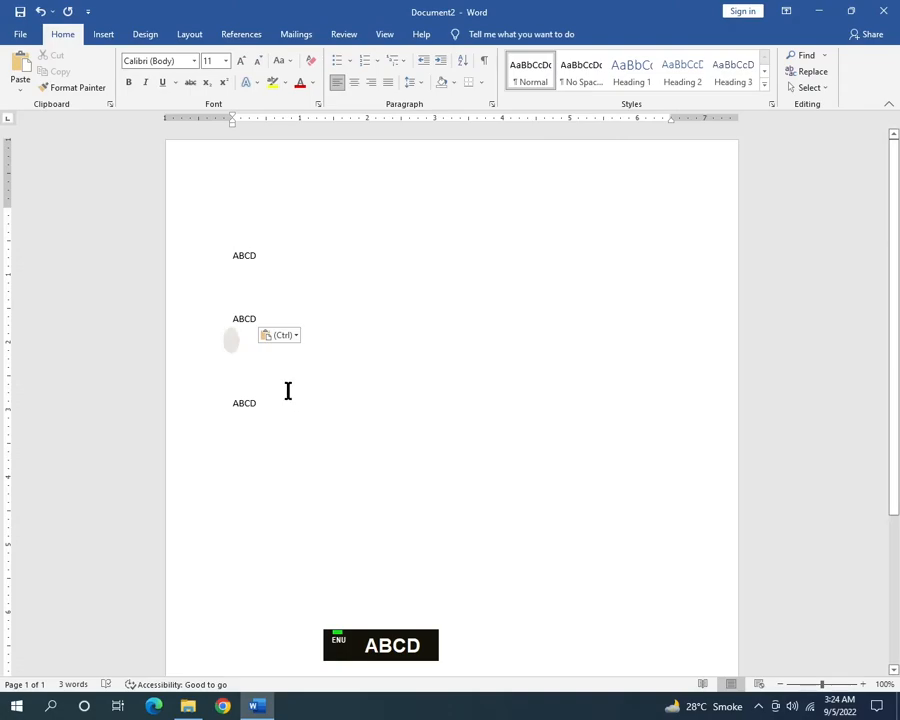
Step: Cut the upper two ABCD lines and delete the blank lines above the remaining one
{"action": "left_click_drag", "start_coordinate": [261, 316], "coordinate": [214, 260]}
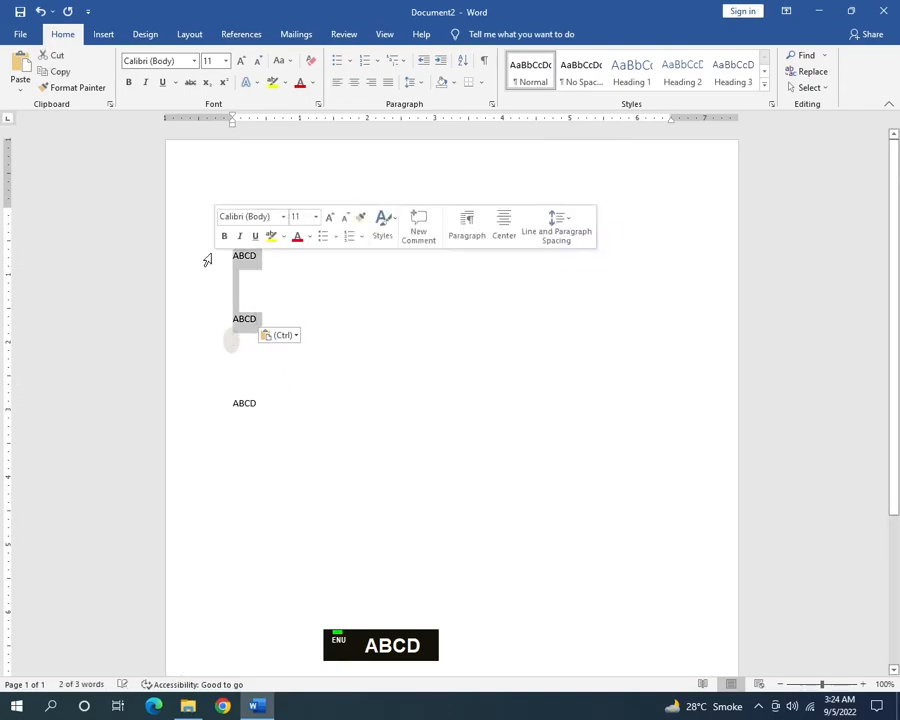
{"action": "left_click", "coordinate": [52, 57]}
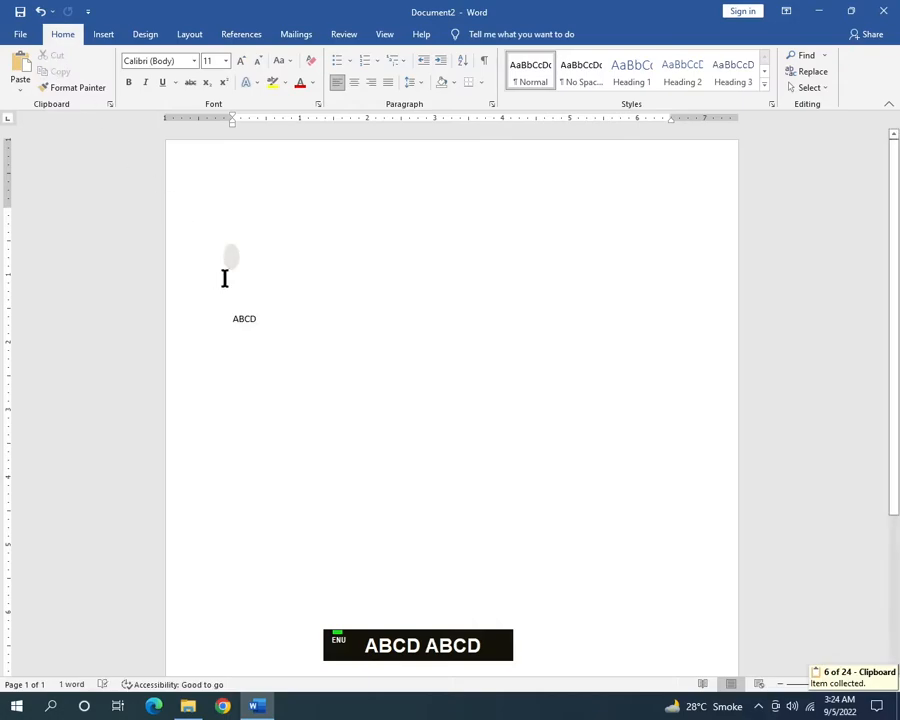
{"action": "left_click_drag", "start_coordinate": [233, 310], "coordinate": [194, 222]}
{"action": "key", "text": "BackSpace"}
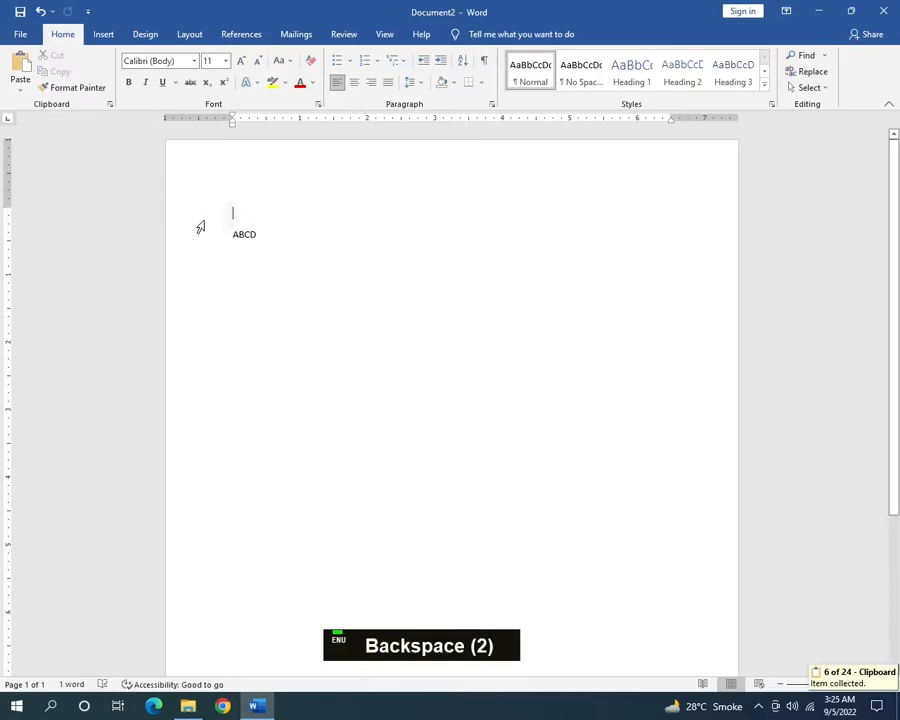
{"action": "key", "text": "BackSpace"}
{"action": "key", "text": "BackSpace"}
{"action": "key", "text": "Delete"}
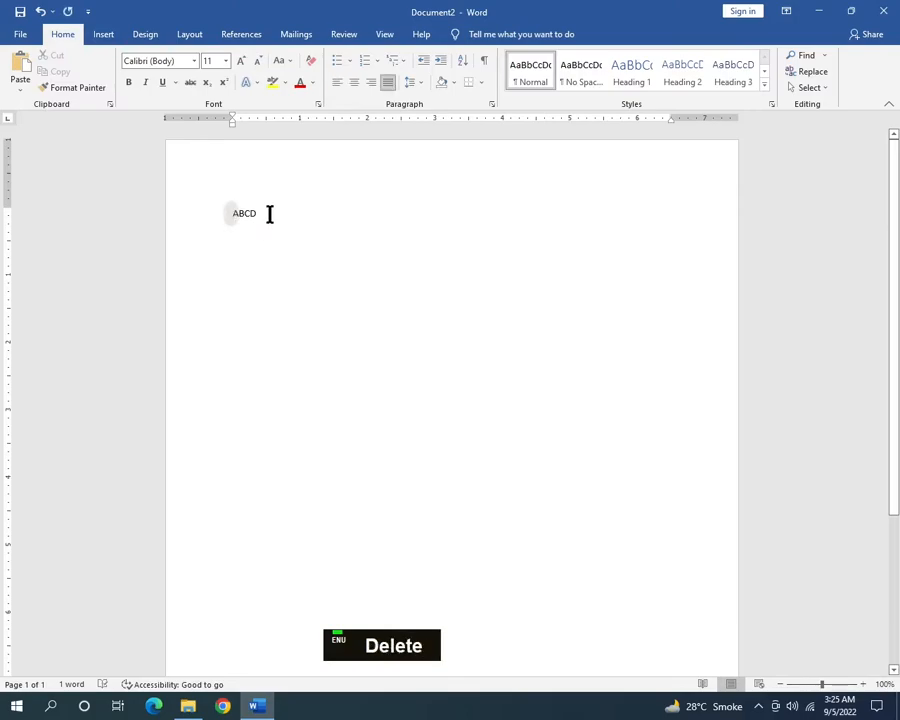
Step: Copy the ABCD line to the clipboard
{"action": "left_click_drag", "start_coordinate": [268, 212], "coordinate": [86, 360]}
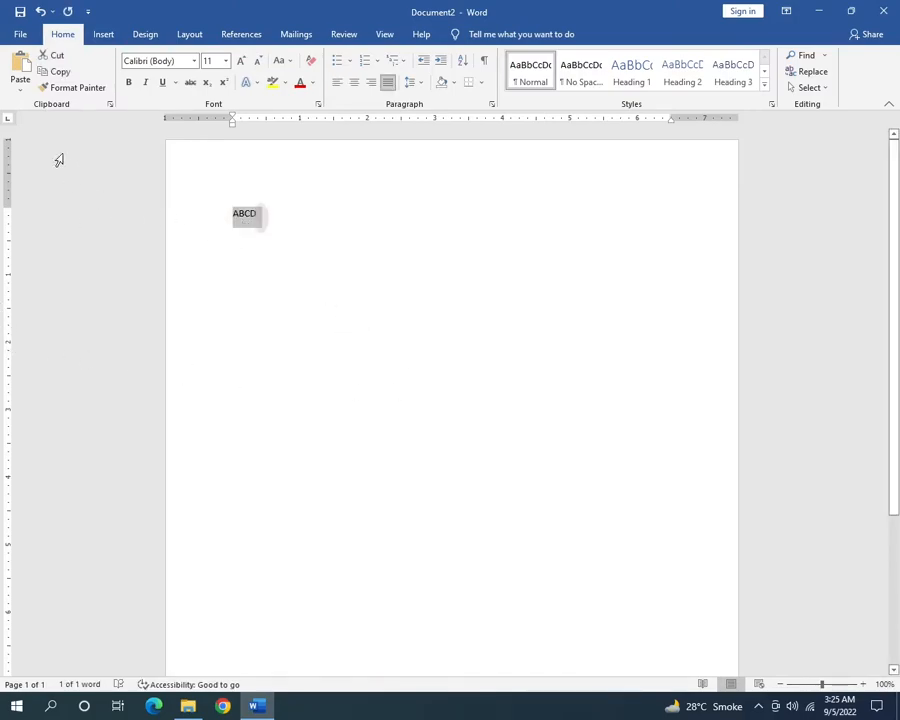
{"action": "left_click", "coordinate": [74, 87]}
{"action": "left_click", "coordinate": [56, 73]}
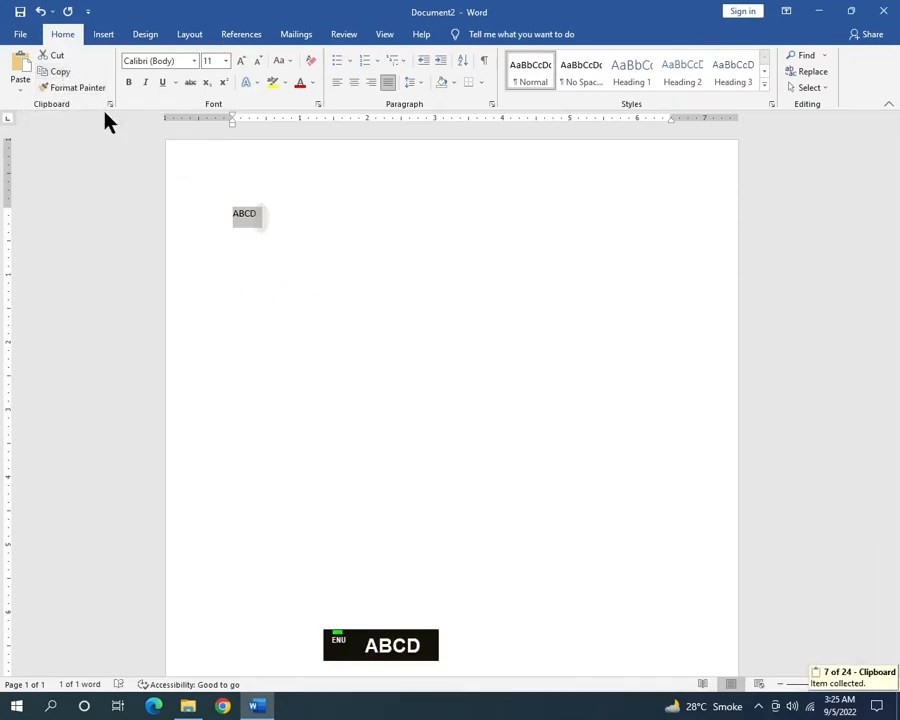
{"action": "left_click", "coordinate": [52, 84]}
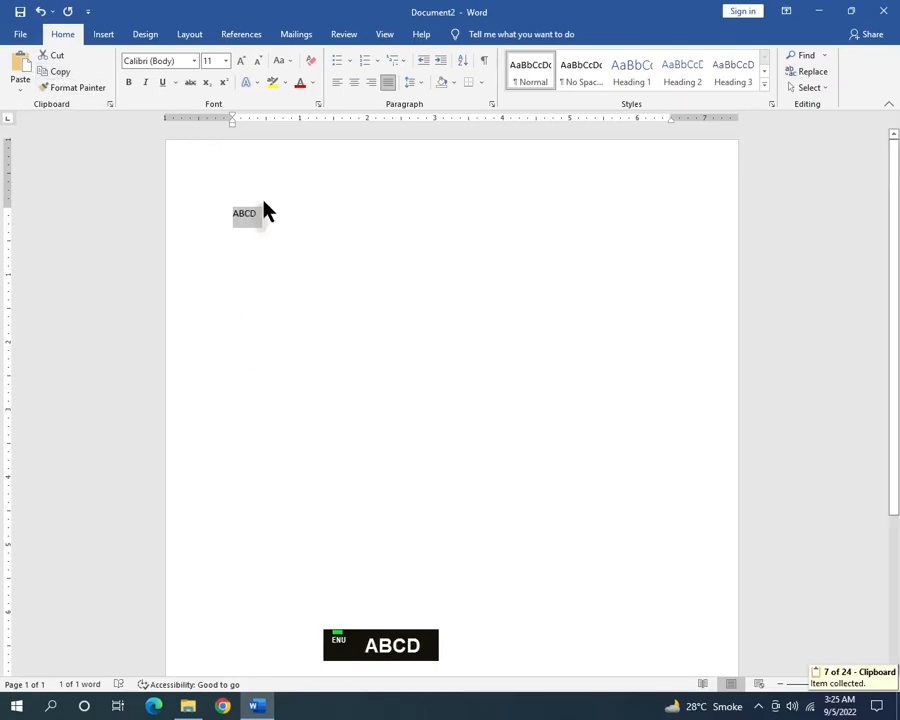
Step: Paste ABCD 17 times in a row, starting on the line below the original
{"action": "left_click", "coordinate": [239, 282]}
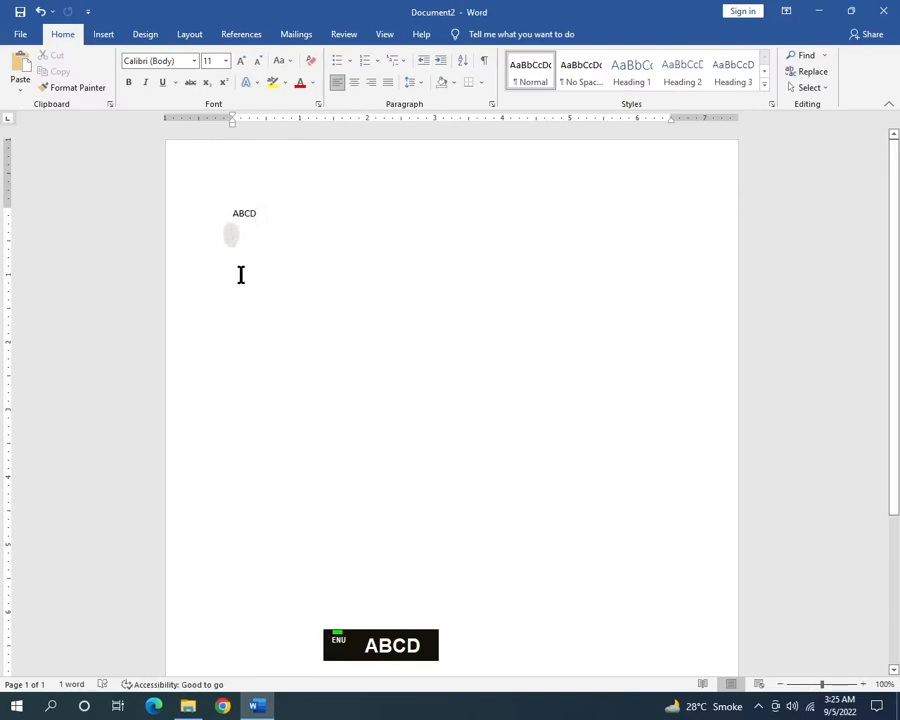
{"action": "left_click", "coordinate": [22, 68]}
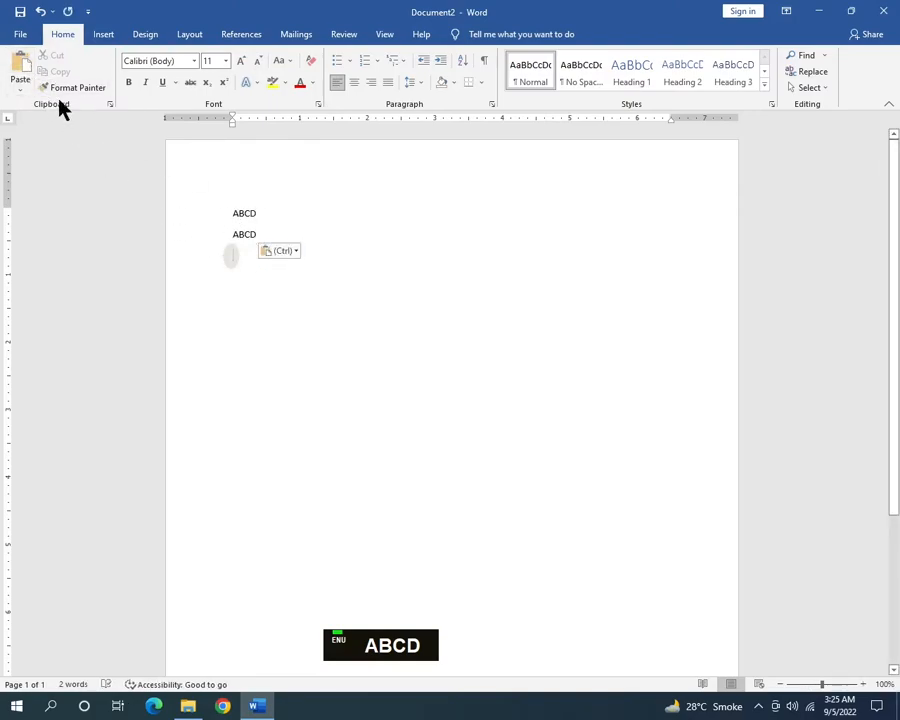
{"action": "double_click", "coordinate": [22, 68]}
{"action": "double_click", "coordinate": [22, 68]}
{"action": "left_click", "coordinate": [22, 68]}
{"action": "double_click", "coordinate": [22, 68]}
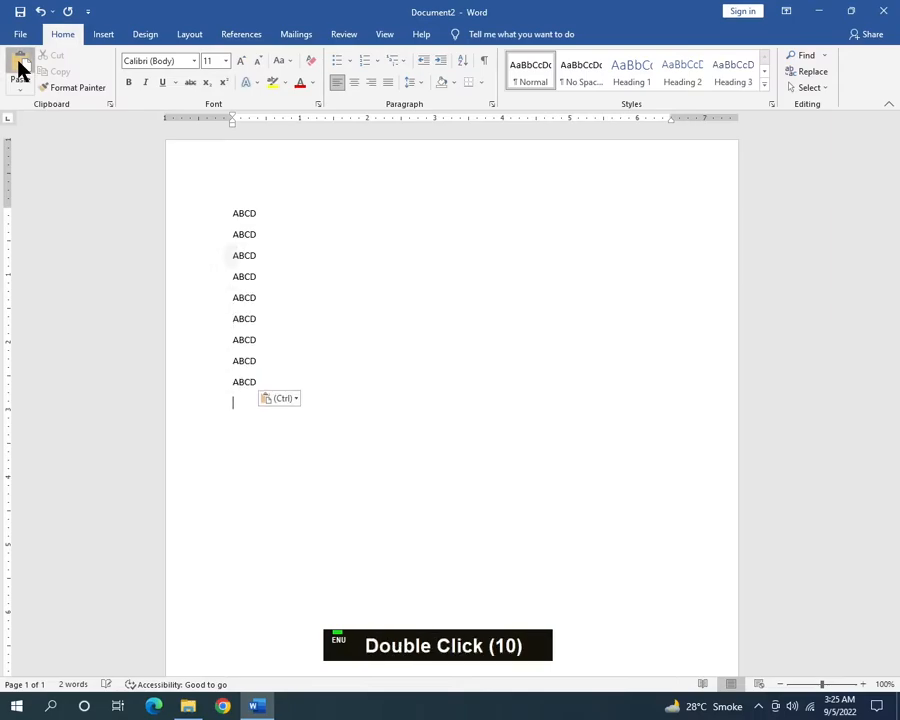
{"action": "left_click", "coordinate": [22, 68]}
{"action": "left_click", "coordinate": [22, 68]}
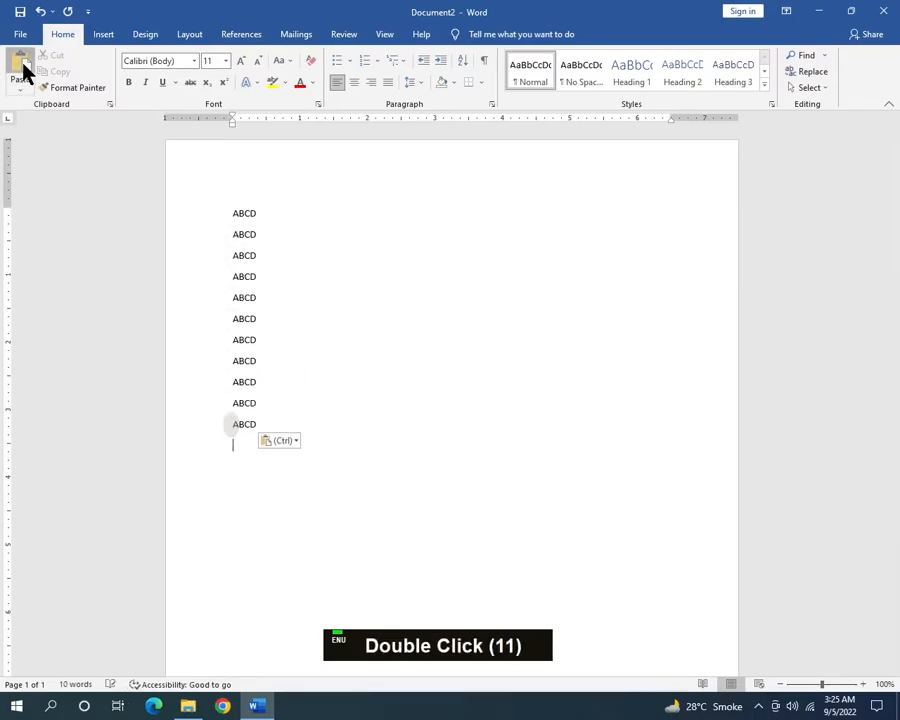
{"action": "double_click", "coordinate": [22, 68]}
{"action": "left_click", "coordinate": [22, 68]}
{"action": "double_click", "coordinate": [22, 68]}
{"action": "left_click", "coordinate": [22, 68]}
{"action": "left_click", "coordinate": [22, 68]}
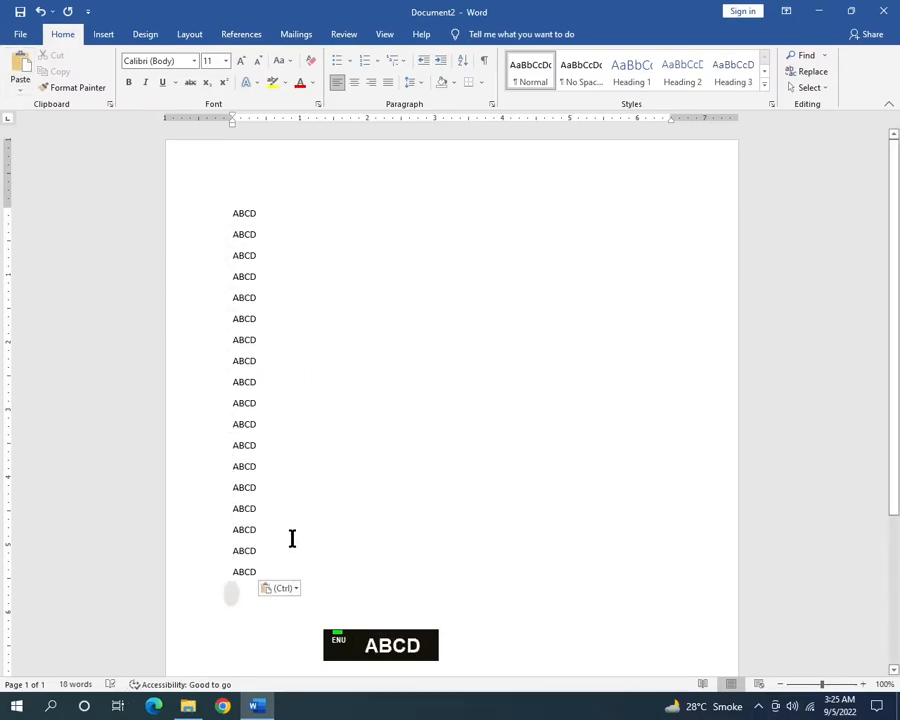
Step: Delete every pasted ABCD line and leave only the first one
{"action": "left_click_drag", "start_coordinate": [260, 567], "coordinate": [213, 210]}
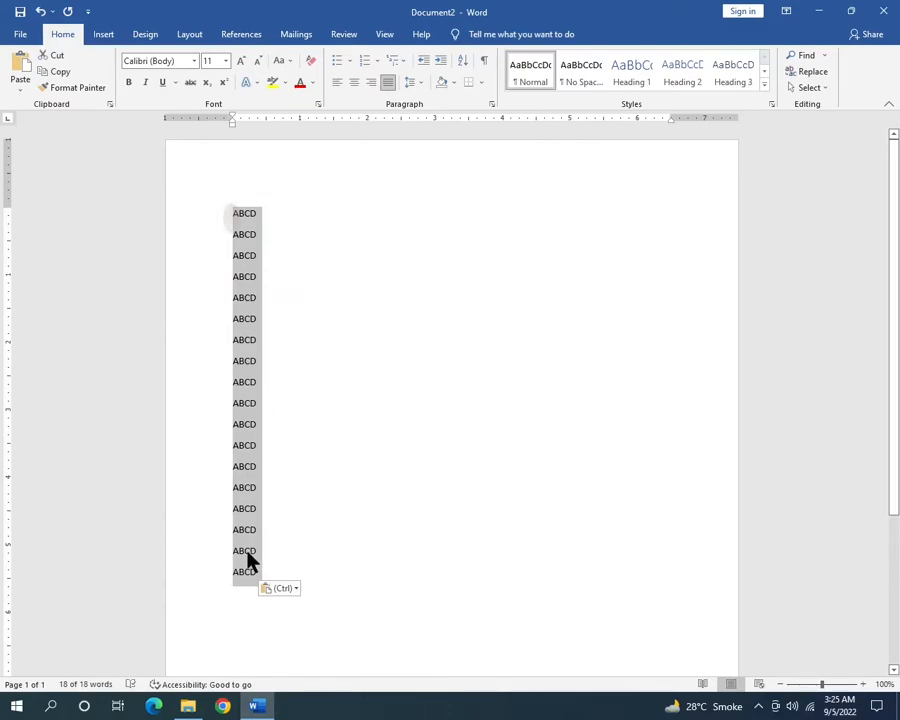
{"action": "left_click", "coordinate": [243, 576]}
{"action": "left_click_drag", "start_coordinate": [257, 571], "coordinate": [176, 244]}
{"action": "key", "text": "BackSpace"}
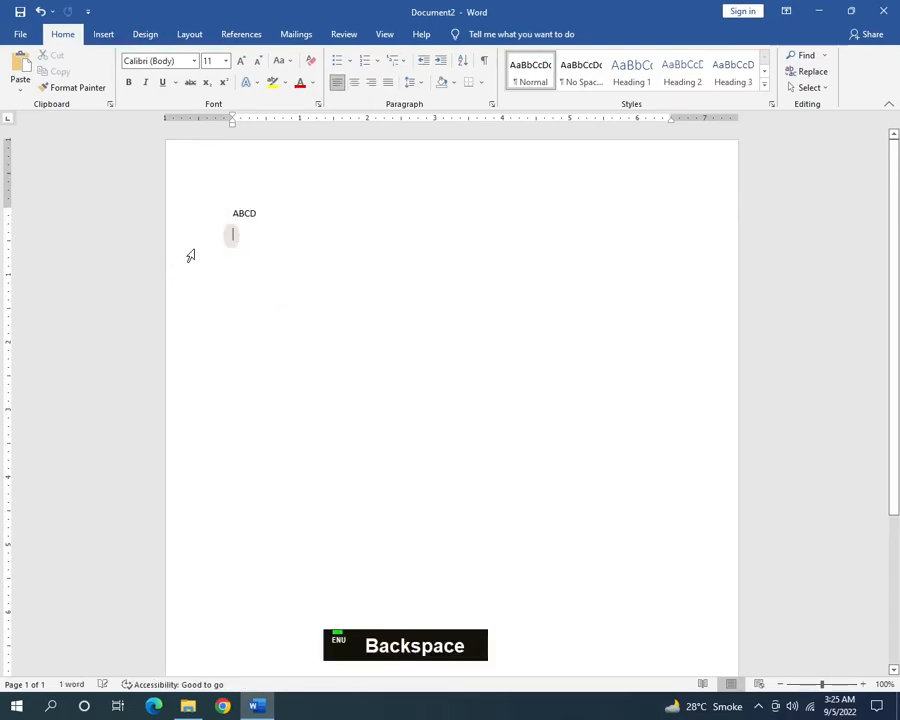
{"action": "key", "text": "BackSpace"}
Step: Cut the ABCD line and paste it back on the first line
{"action": "left_click", "coordinate": [155, 211]}
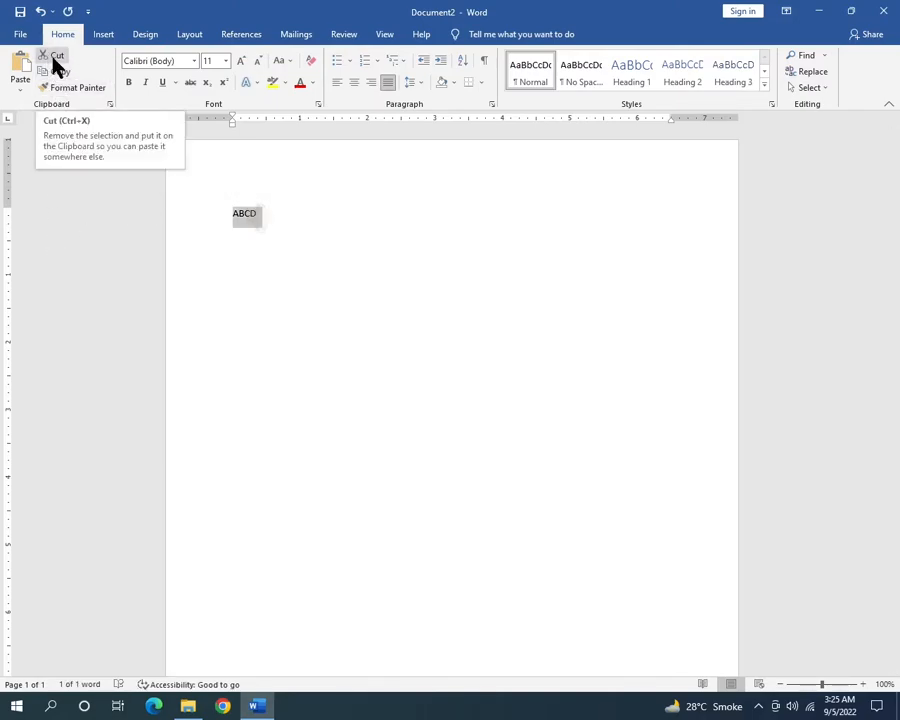
{"action": "left_click", "coordinate": [55, 58]}
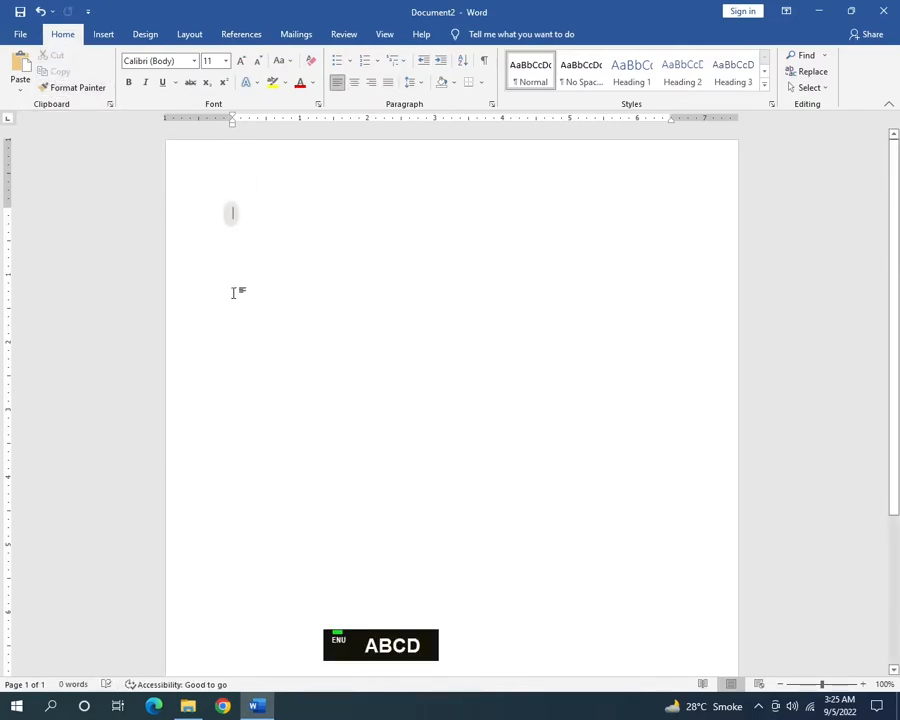
{"action": "left_click", "coordinate": [27, 70]}
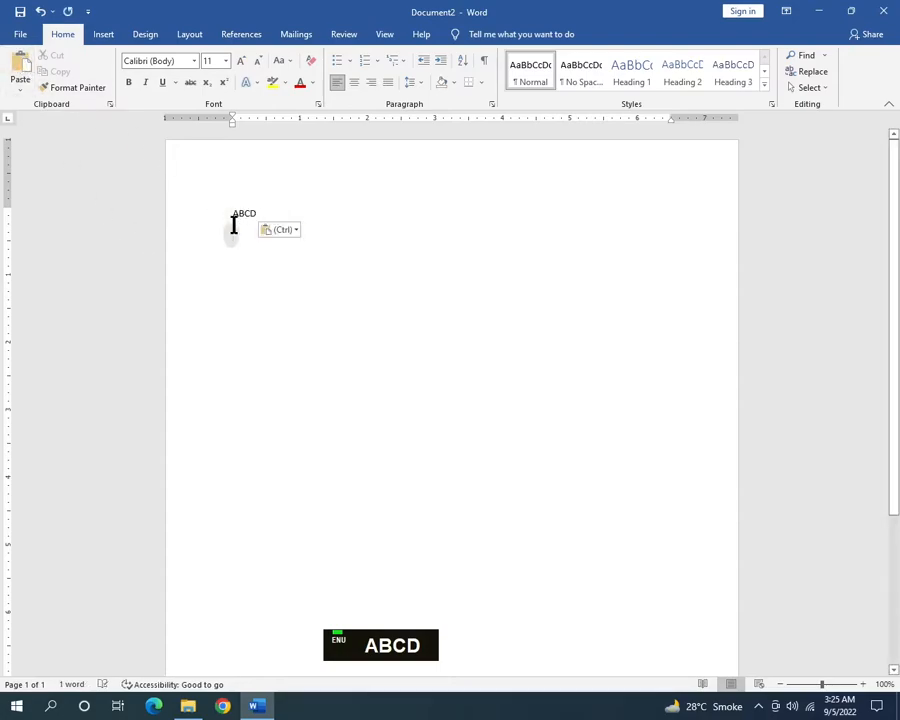
Step: Paste ABCD several more times below the first line and delete these extra copies
{"action": "left_click", "coordinate": [22, 68]}
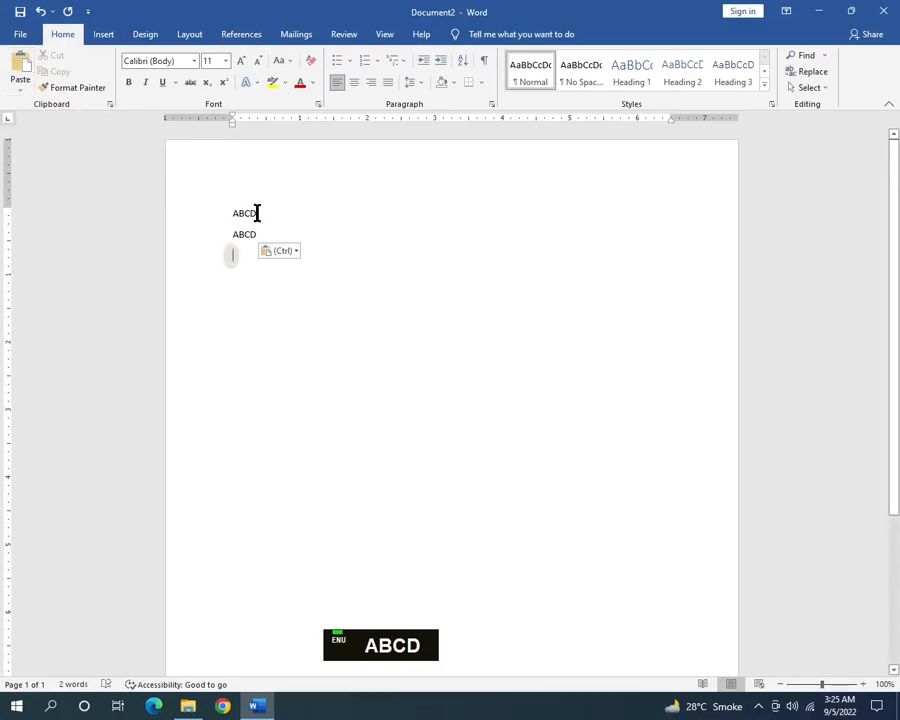
{"action": "triple_click", "coordinate": [20, 70]}
{"action": "triple_click", "coordinate": [20, 70]}
{"action": "left_click", "coordinate": [20, 70]}
{"action": "left_click_drag", "start_coordinate": [261, 385], "coordinate": [171, 244]}
{"action": "key", "text": "BackSpace"}
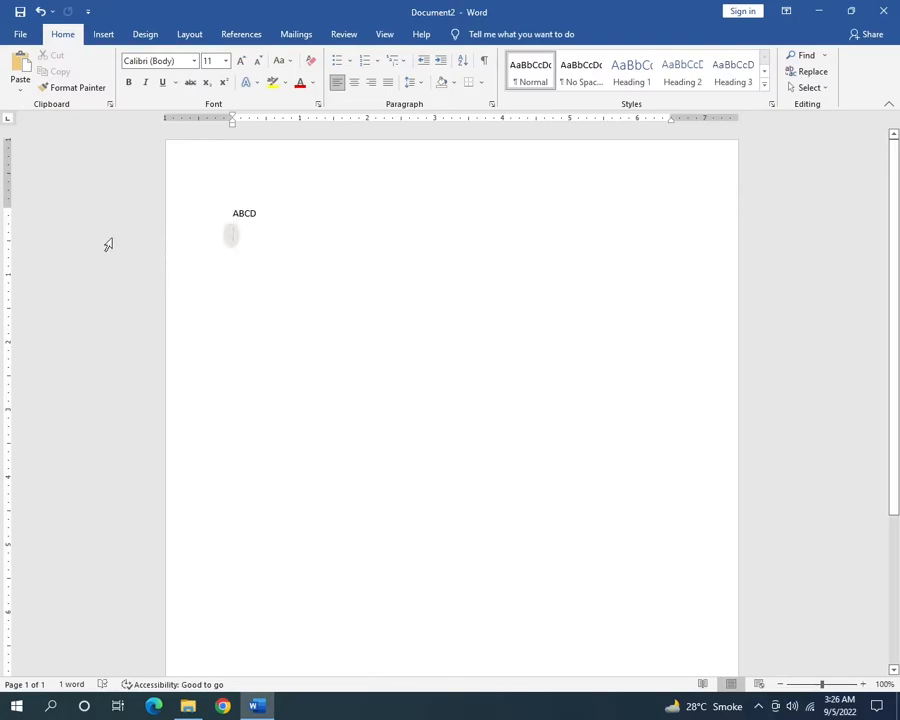
{"action": "left_click_drag", "start_coordinate": [289, 233], "coordinate": [201, 209]}
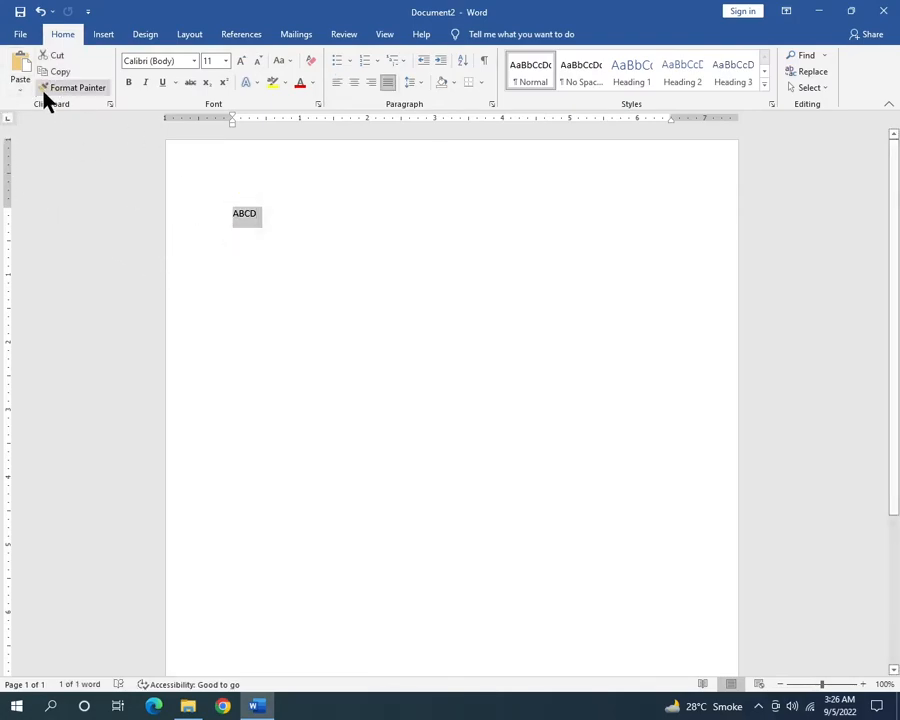
{"action": "left_click", "coordinate": [70, 87]}
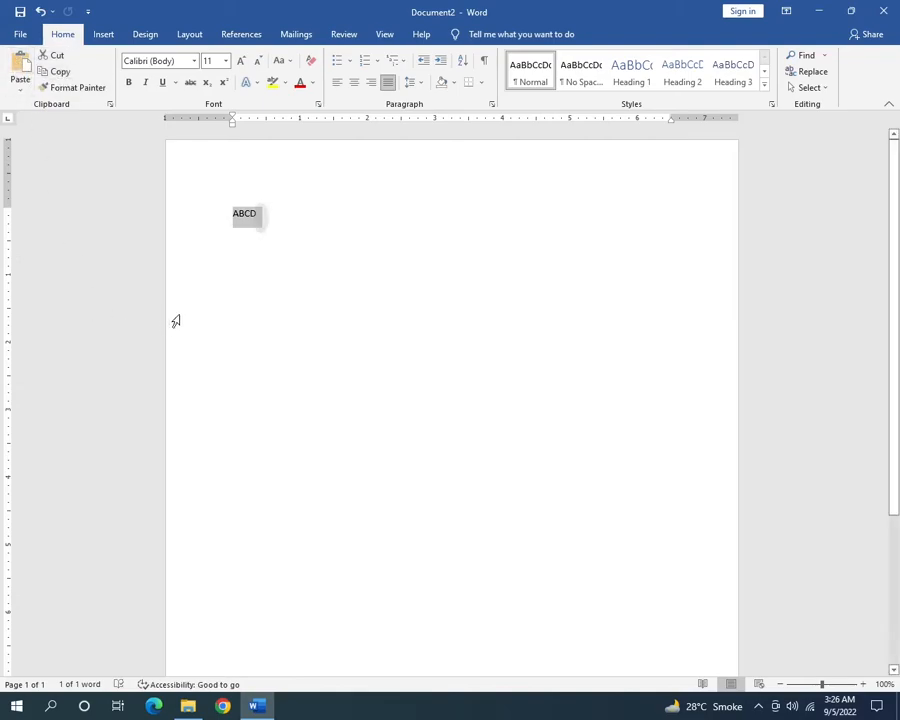
{"action": "left_click", "coordinate": [232, 232]}
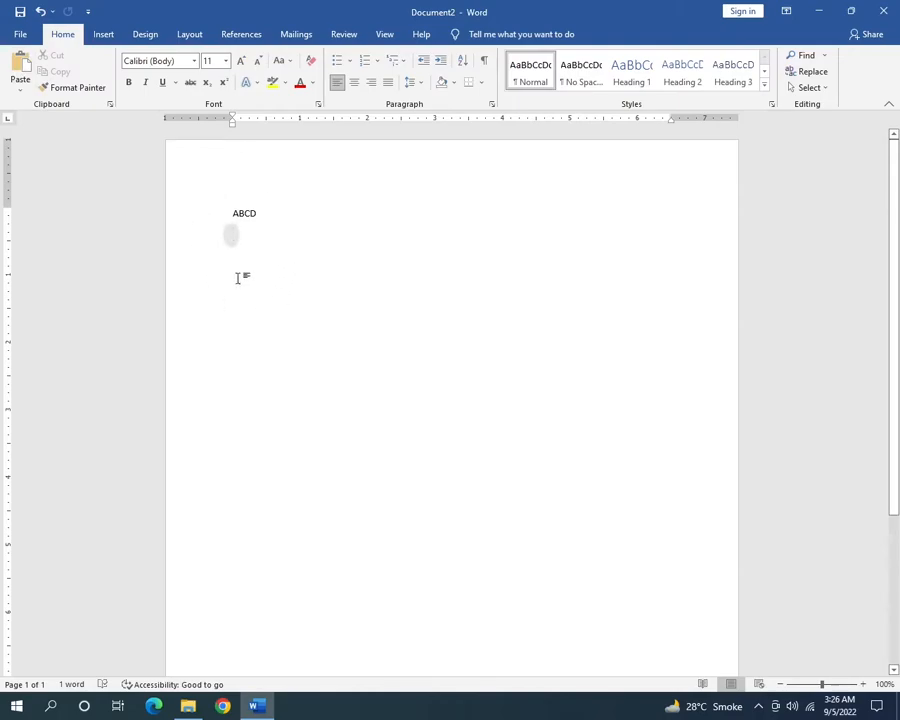
{"action": "left_click", "coordinate": [211, 224]}
{"action": "left_click", "coordinate": [311, 254]}
Step: Paste all collected clipboard items on the line below ABCD and undo the last pasted item, Lorem ipsum
{"action": "left_click", "coordinate": [111, 105]}
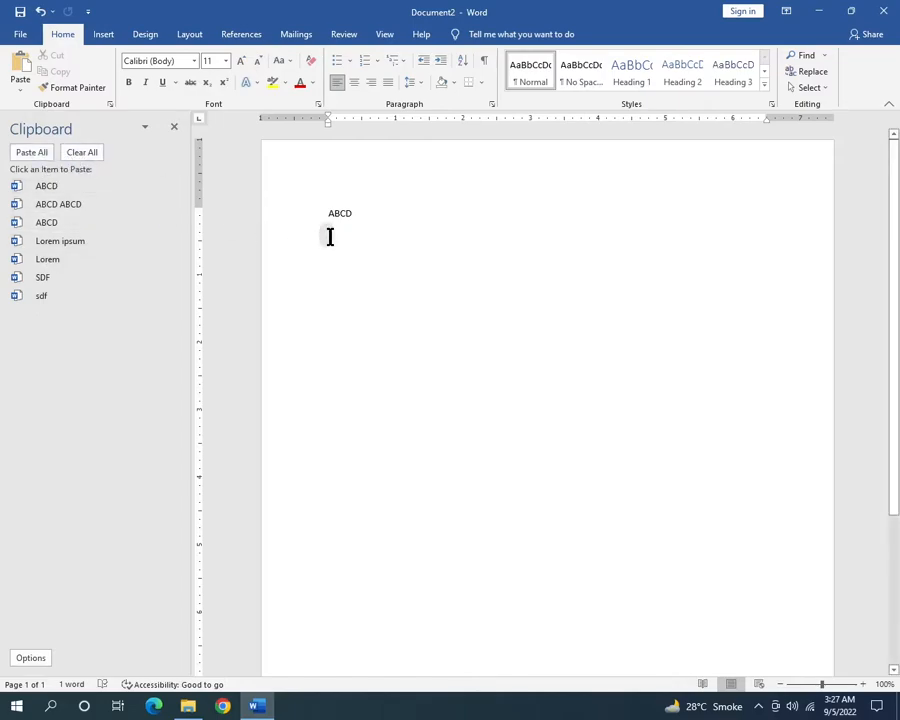
{"action": "left_click", "coordinate": [31, 155]}
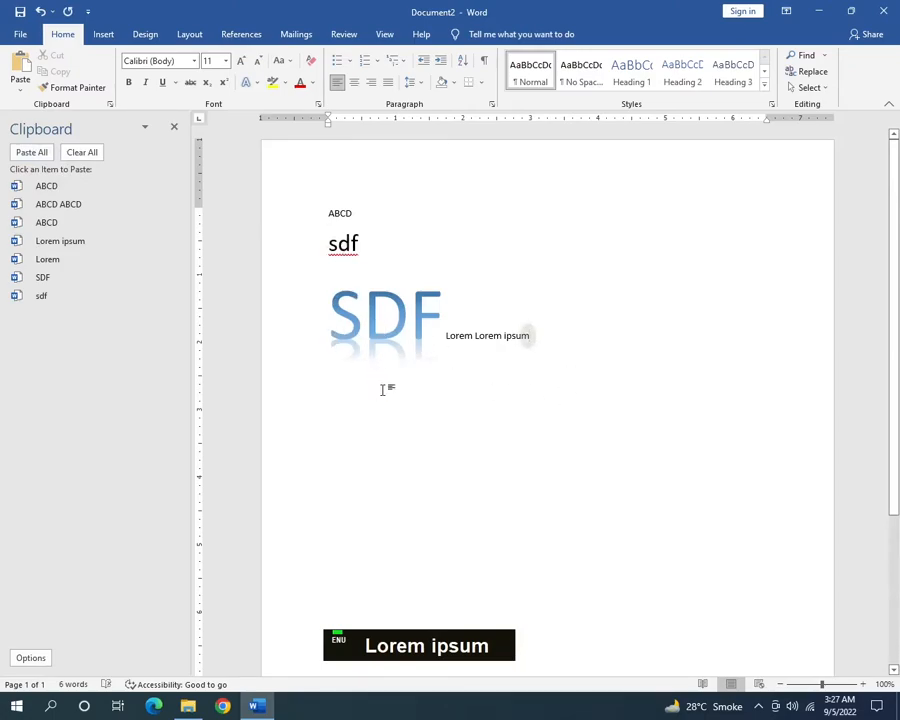
{"action": "left_click", "coordinate": [40, 11]}
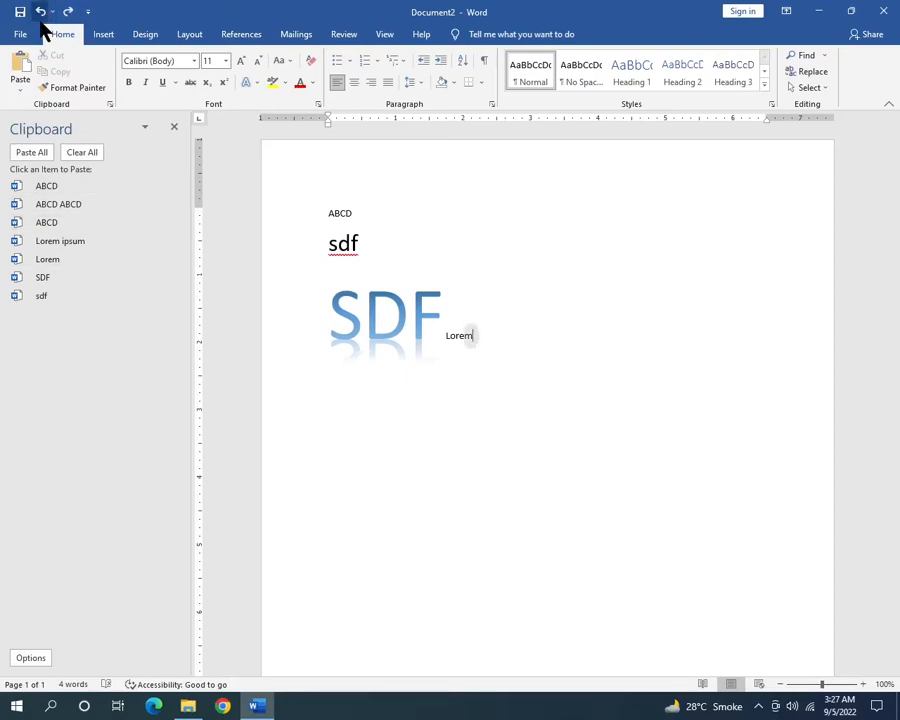
Step: Clear all collected items from the clipboard and close the Clipboard pane
{"action": "left_click", "coordinate": [85, 156]}
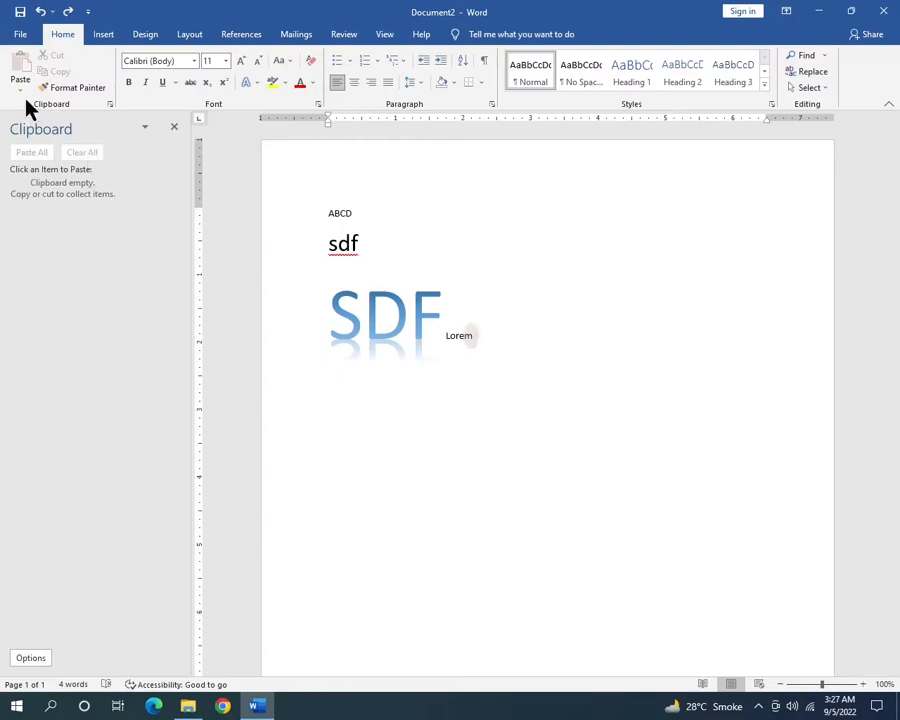
{"action": "left_click", "coordinate": [414, 500]}
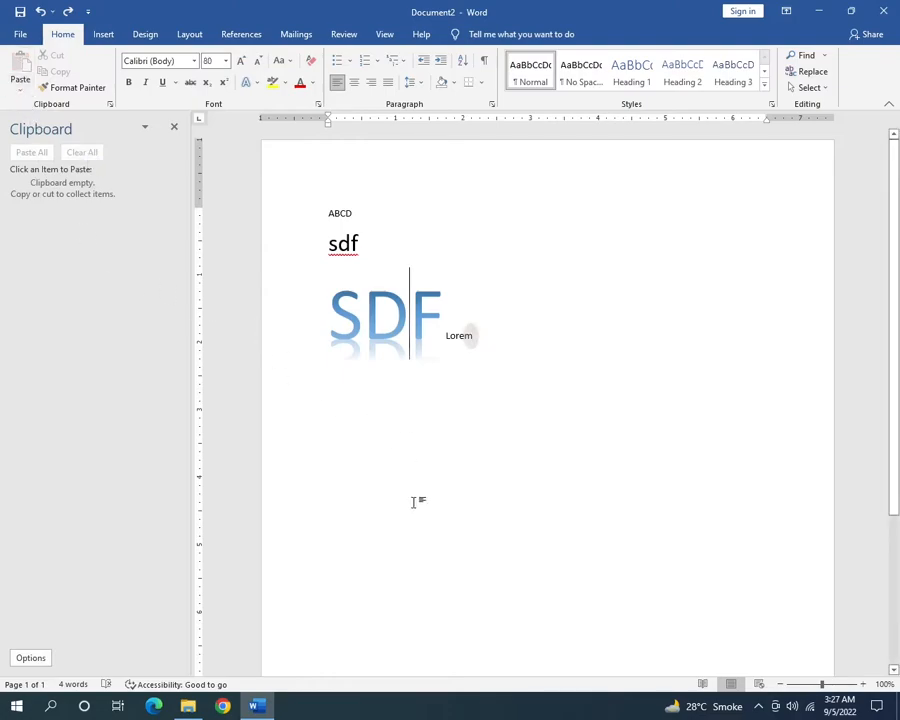
{"action": "left_click", "coordinate": [174, 126]}
{"action": "double_click", "coordinate": [255, 217]}
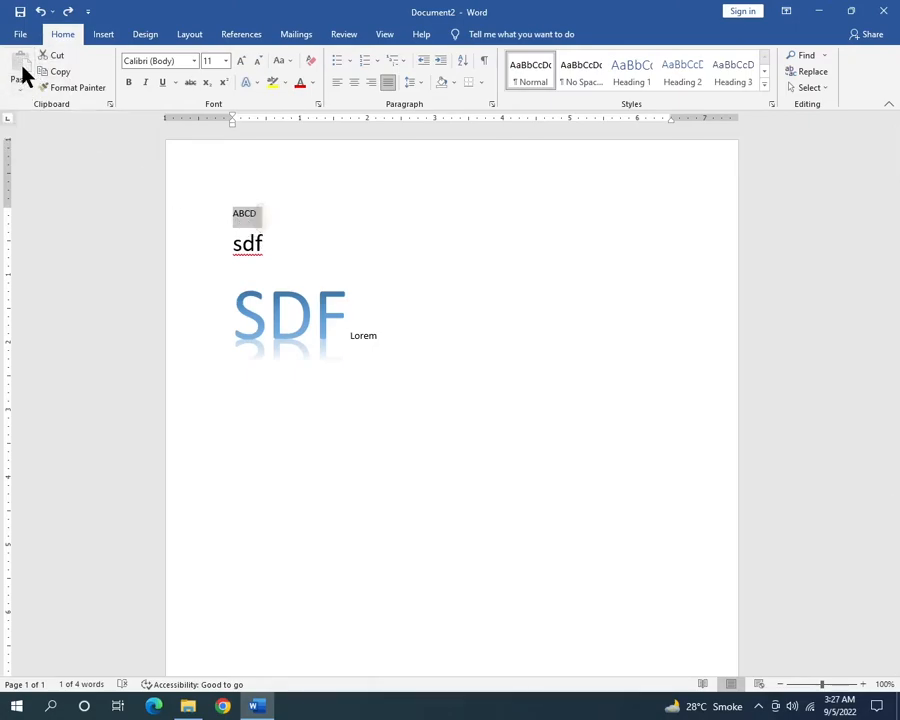
{"action": "left_click_drag", "start_coordinate": [404, 345], "coordinate": [173, 198]}
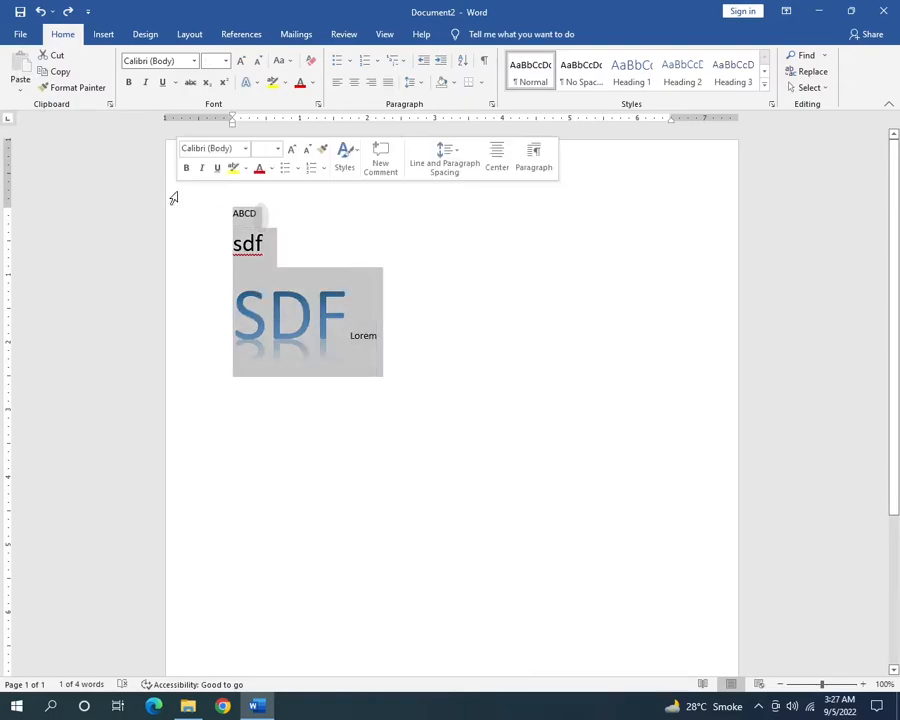
{"action": "key", "text": "BackSpace"}
{"action": "key", "text": "BackSpace"}
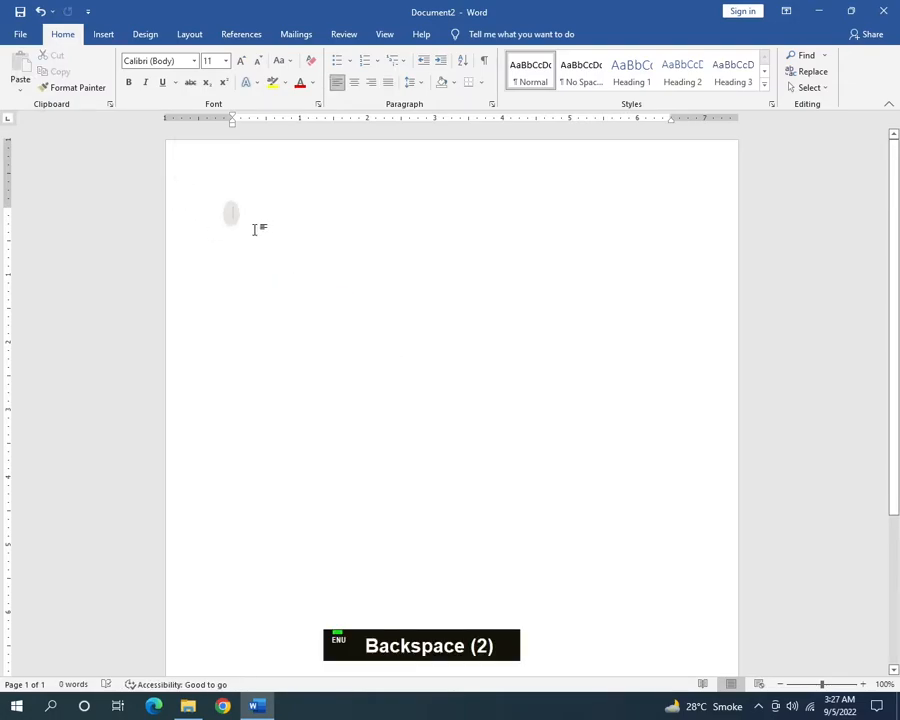
{"action": "key", "text": "ctrl+z"}
Step: Move the word Lorem onto its own line below the large blue SDF
{"action": "left_click", "coordinate": [345, 350]}
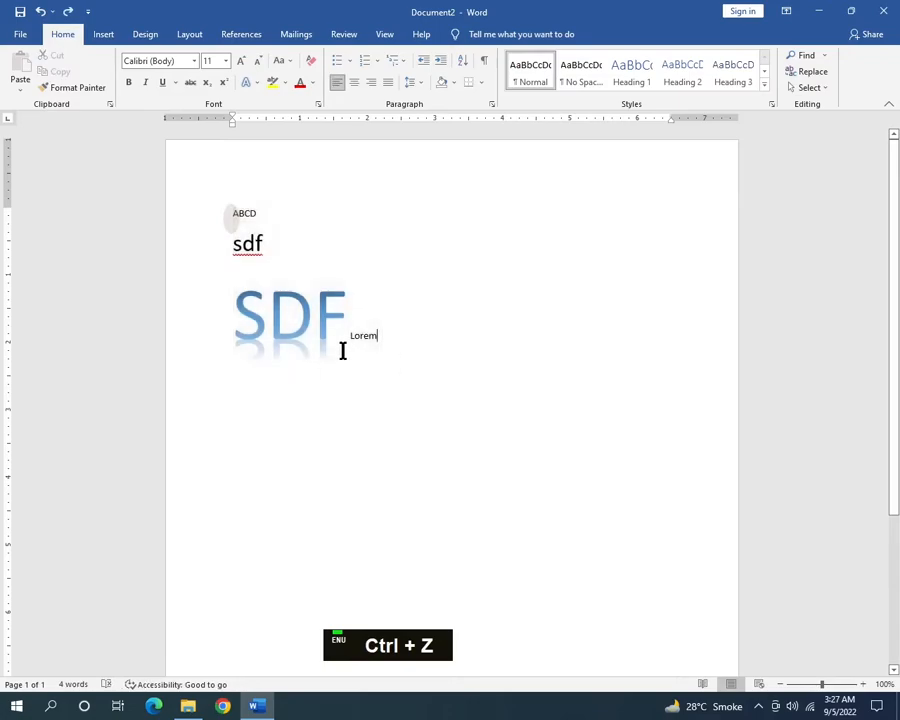
{"action": "left_click", "coordinate": [350, 337]}
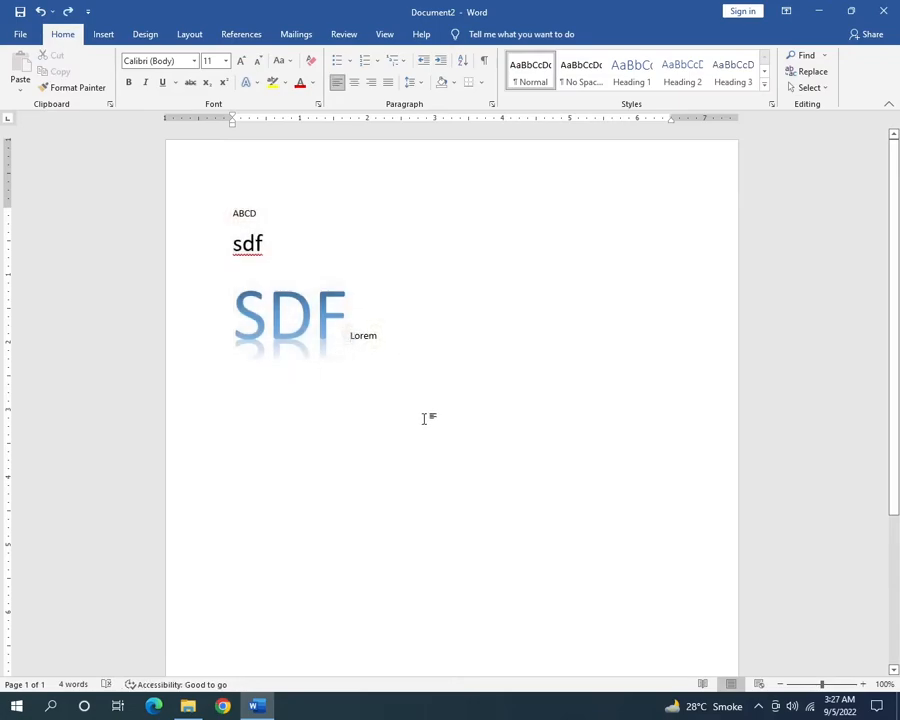
{"action": "key", "text": "Return"}
Step: Copy the formatting of the large blue SDF onto the word Lorem with Format Painter
{"action": "left_click_drag", "start_coordinate": [221, 386], "coordinate": [402, 416]}
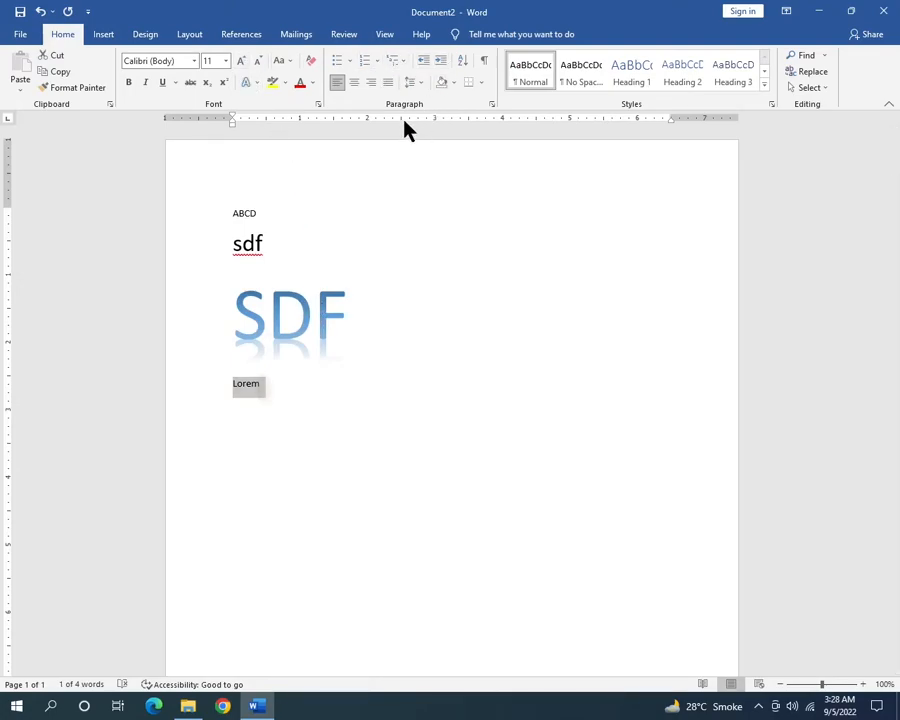
{"action": "left_click_drag", "start_coordinate": [356, 308], "coordinate": [200, 310]}
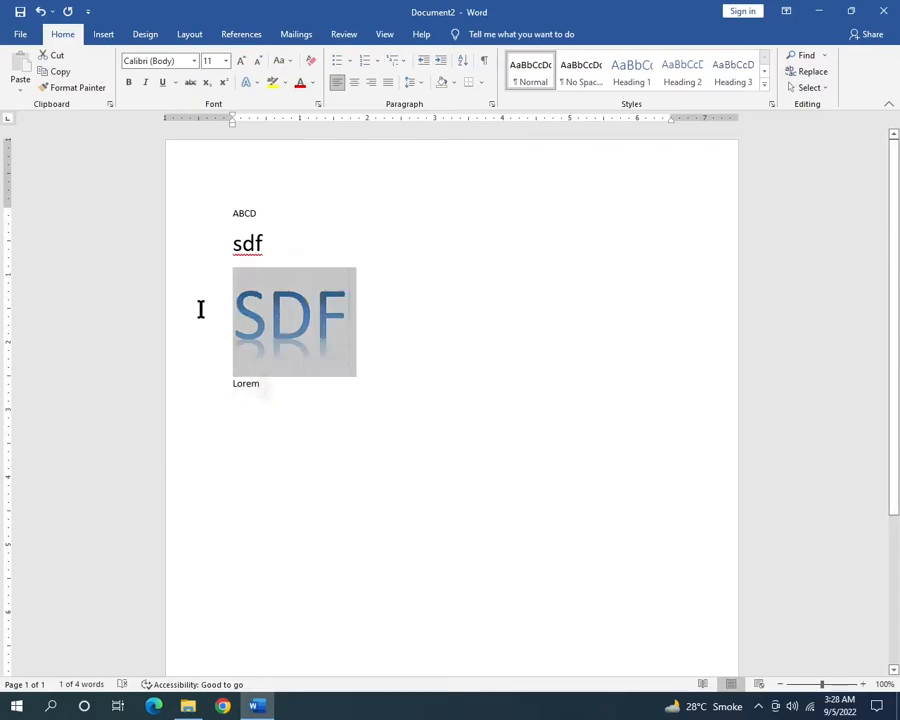
{"action": "left_click", "coordinate": [404, 354]}
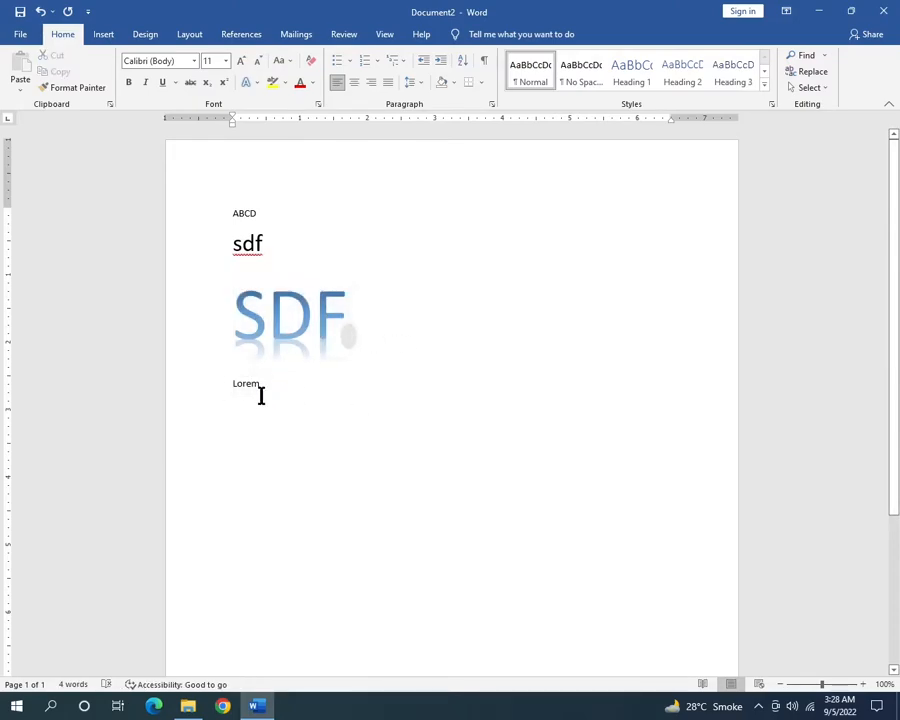
{"action": "left_click", "coordinate": [239, 320]}
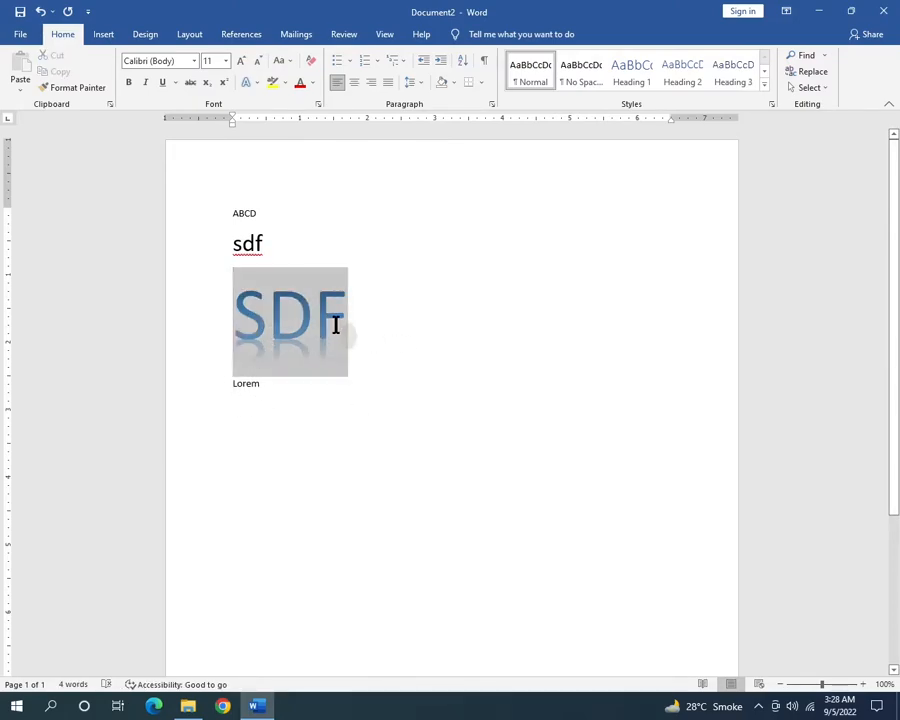
{"action": "left_click", "coordinate": [90, 95]}
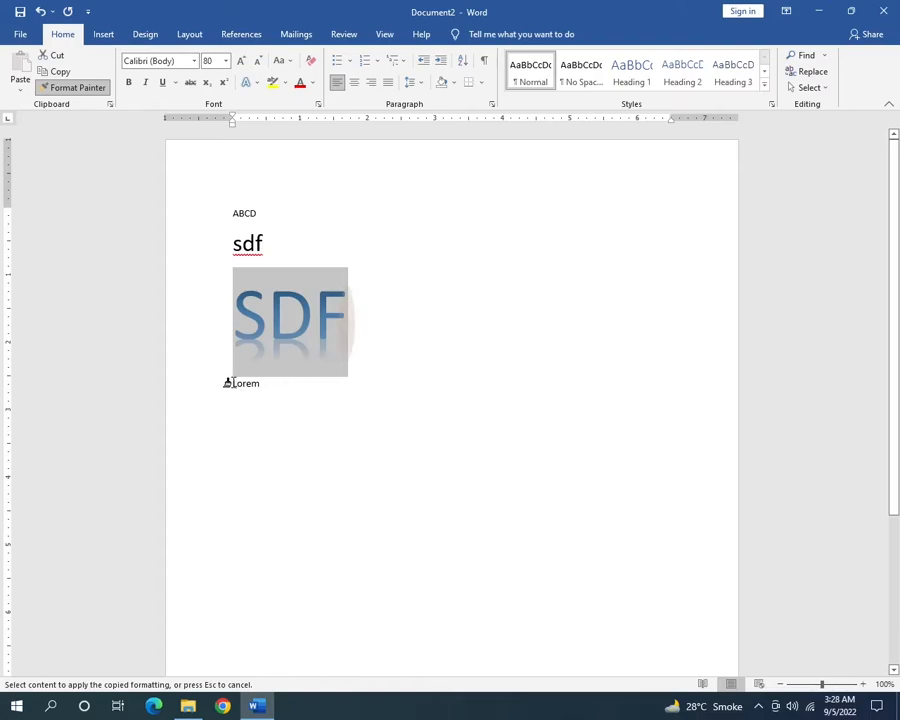
{"action": "left_click_drag", "start_coordinate": [225, 383], "coordinate": [273, 388]}
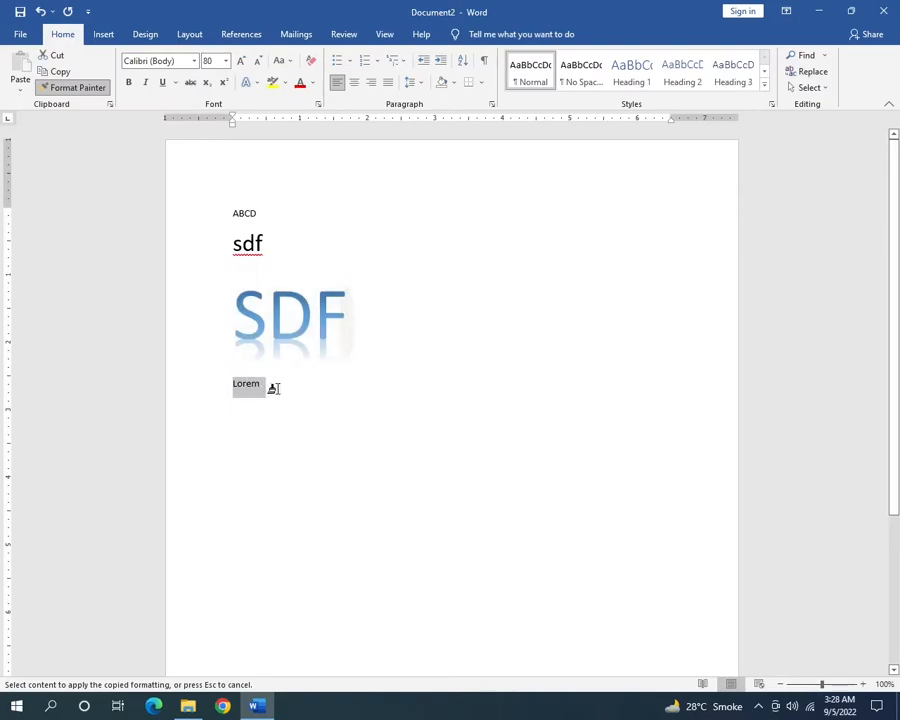
{"action": "left_click_drag", "start_coordinate": [273, 388], "coordinate": [278, 395]}
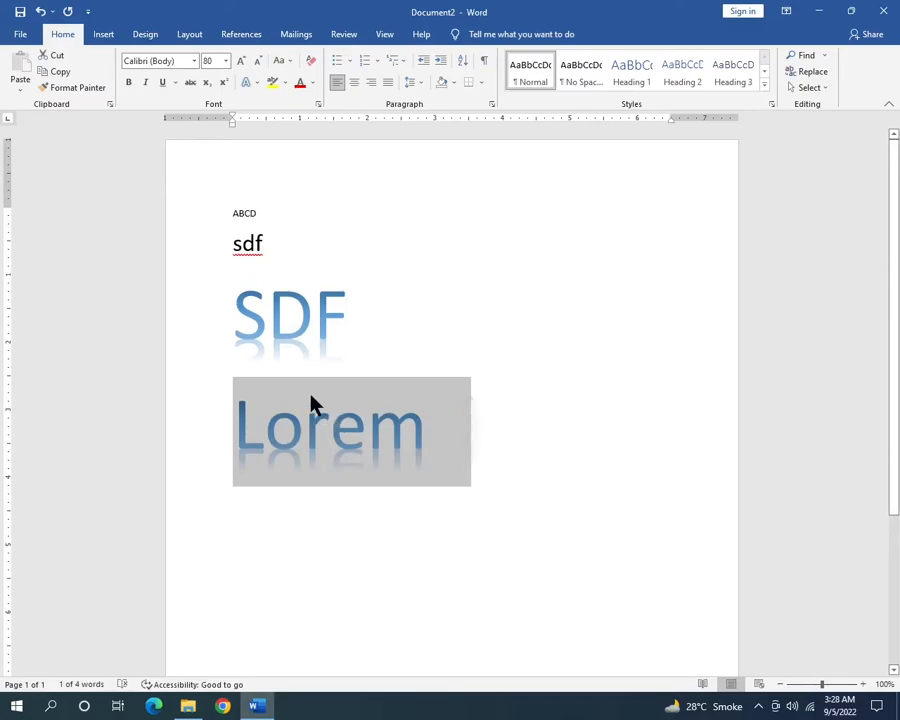
Step: Apply the formatting of the large blue SDF to the lowercase sdf with Format Painter, and undo this change
{"action": "left_click_drag", "start_coordinate": [230, 243], "coordinate": [293, 257]}
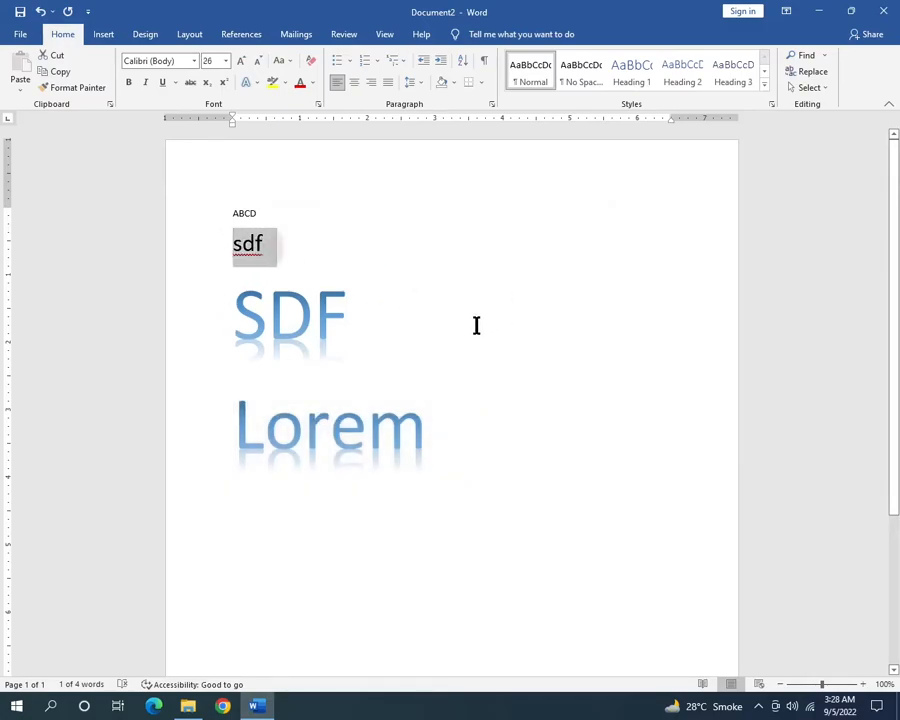
{"action": "left_click", "coordinate": [442, 386]}
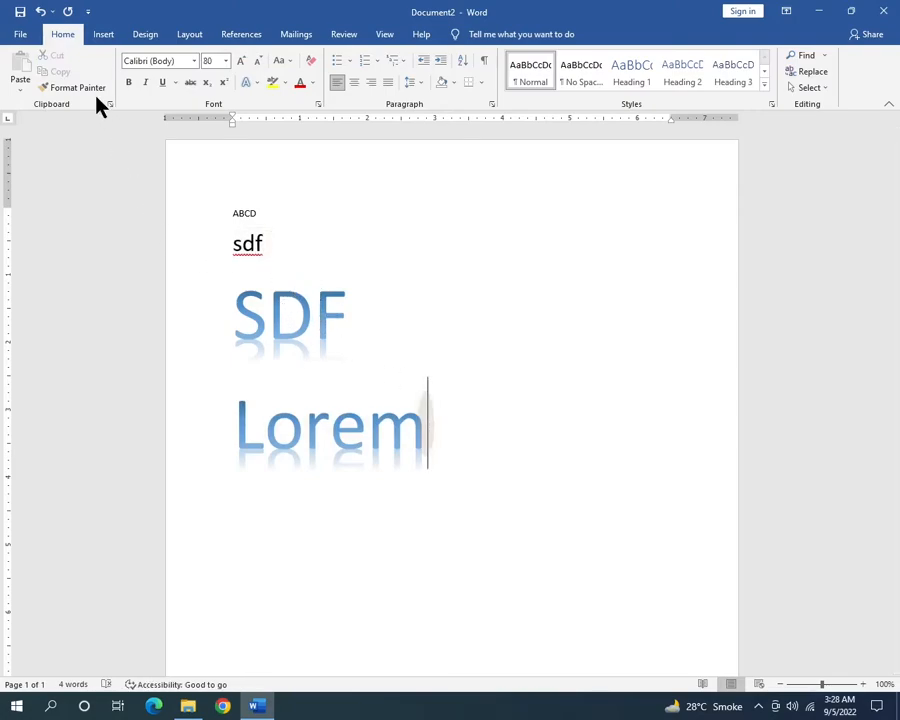
{"action": "left_click_drag", "start_coordinate": [338, 313], "coordinate": [221, 315]}
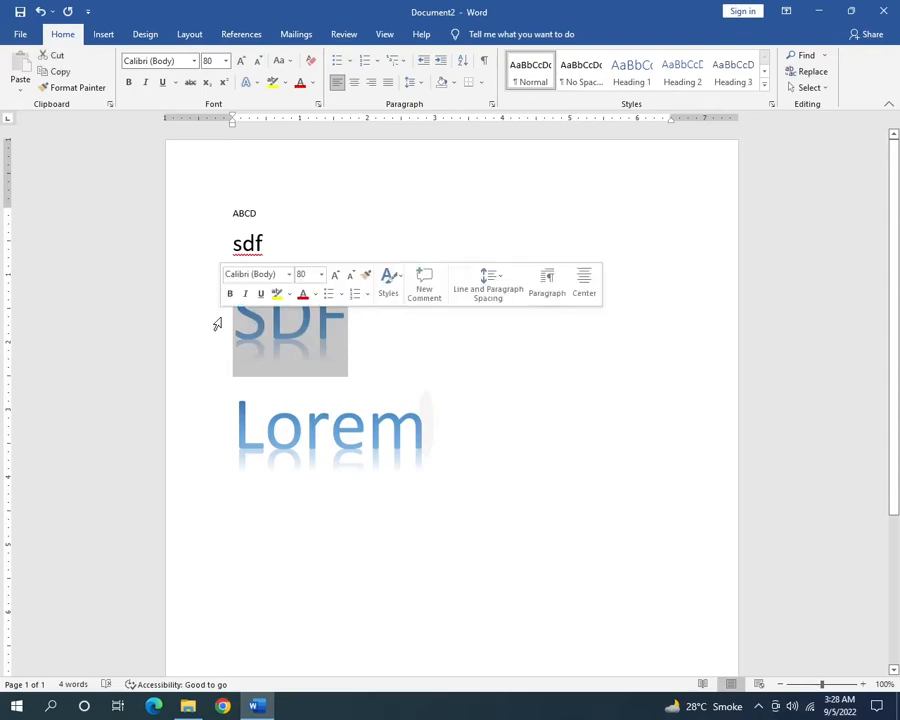
{"action": "left_click", "coordinate": [73, 88]}
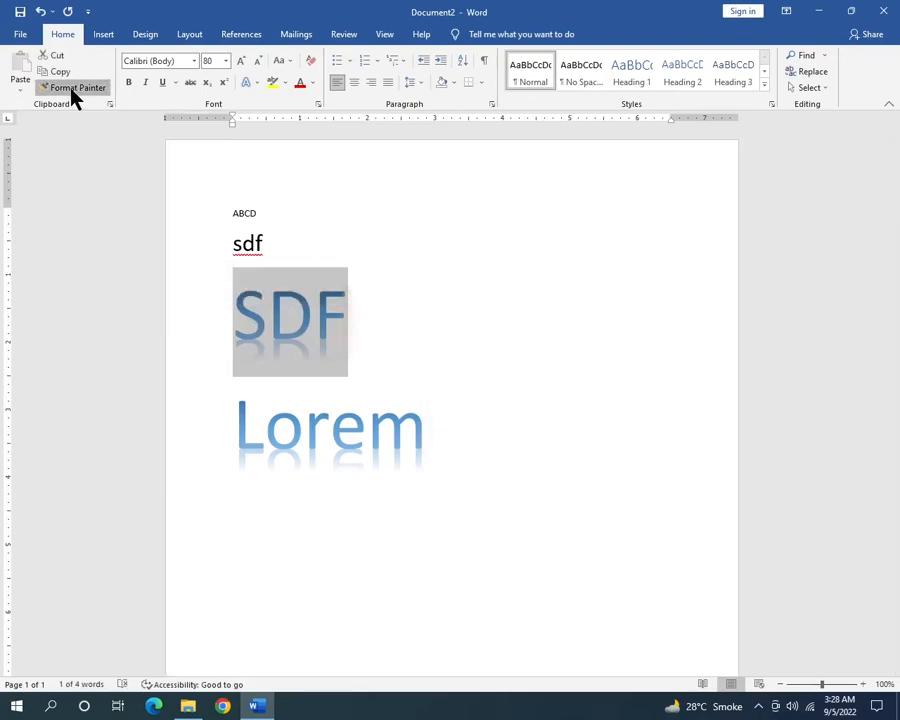
{"action": "mouse_move", "coordinate": [232, 243]}
{"action": "left_mouse_down"}
{"action": "mouse_move", "coordinate": [275, 241]}
{"action": "mouse_move", "coordinate": [280, 249]}
{"action": "left_mouse_up"}
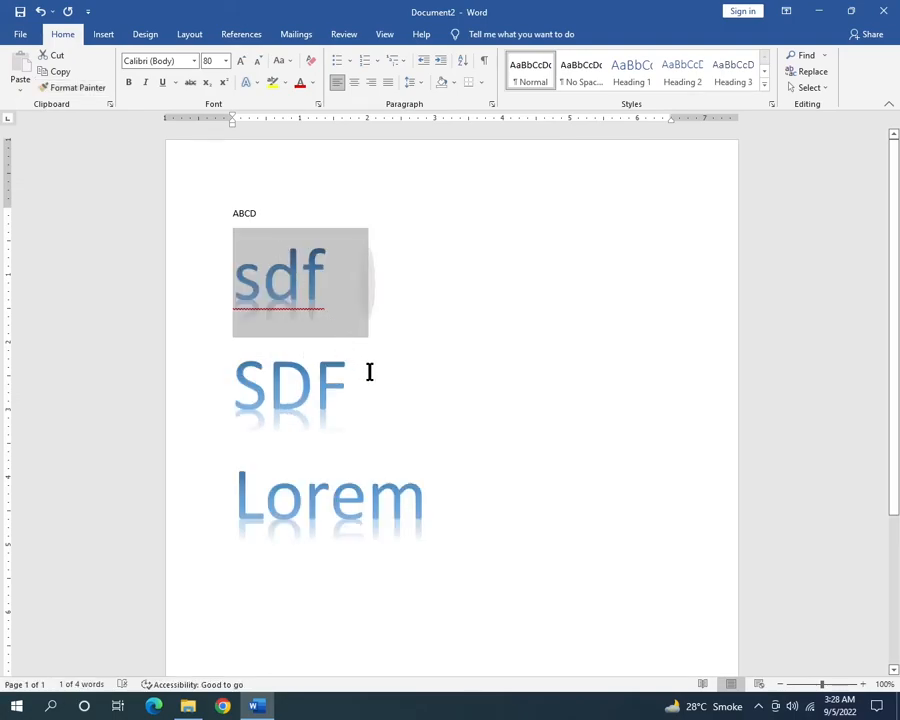
{"action": "left_click", "coordinate": [39, 12]}
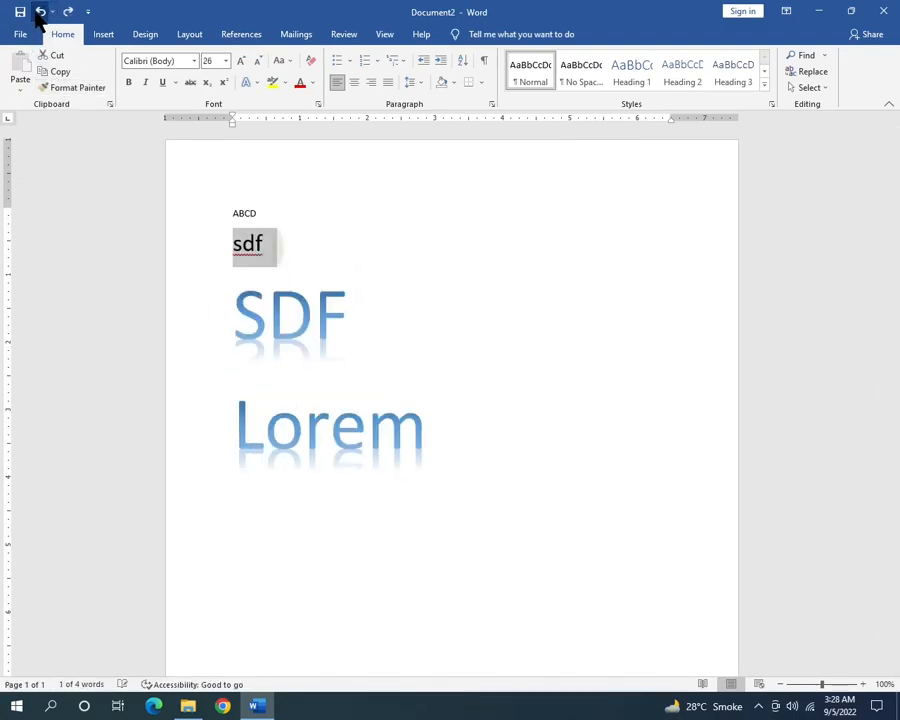
Step: Delete the Lorem line and the lowercase sdf line, keeping only ABCD and the large blue SDF
{"action": "left_click", "coordinate": [304, 241]}
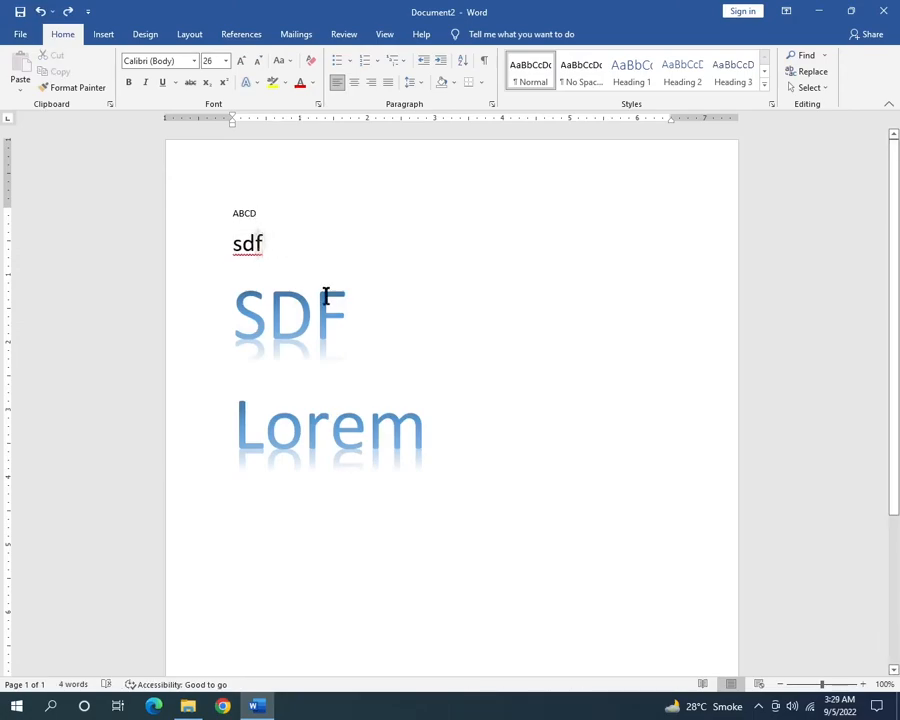
{"action": "left_click", "coordinate": [173, 408]}
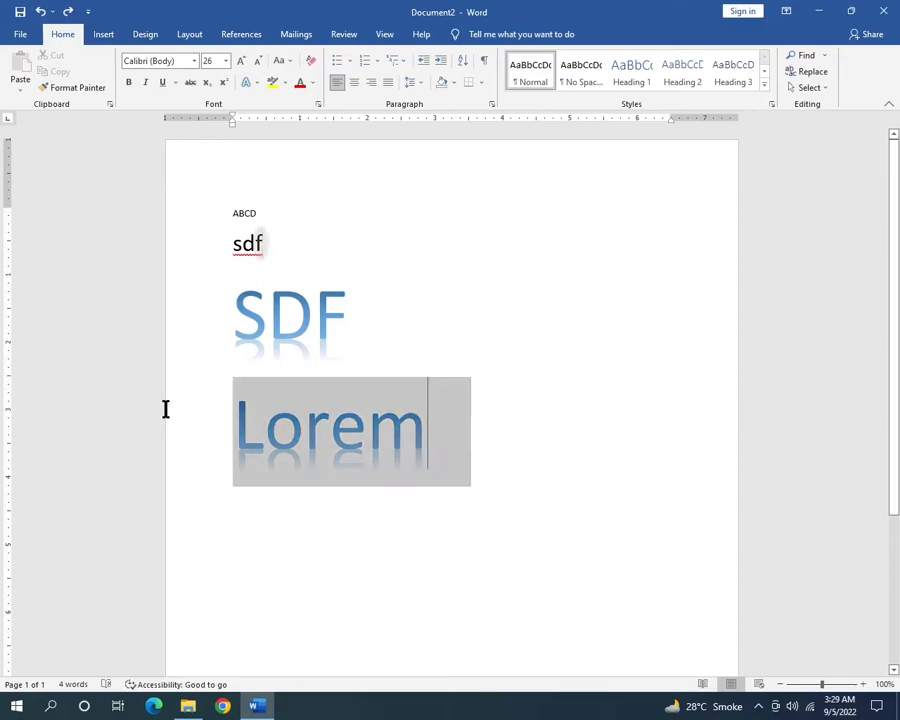
{"action": "key", "text": "BackSpace"}
{"action": "key", "text": "BackSpace"}
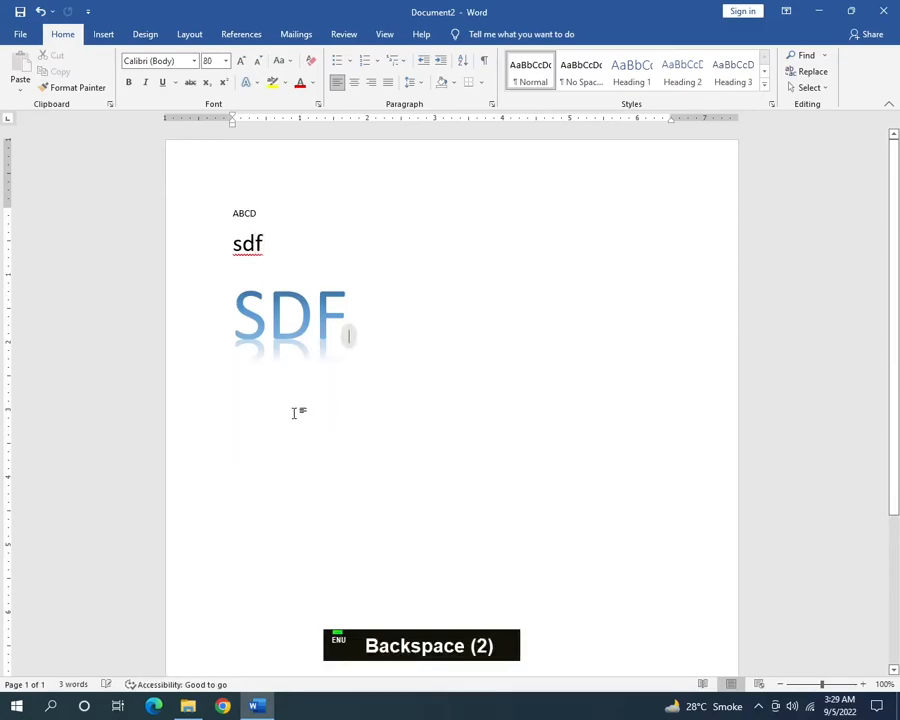
{"action": "left_click_drag", "start_coordinate": [205, 246], "coordinate": [195, 199]}
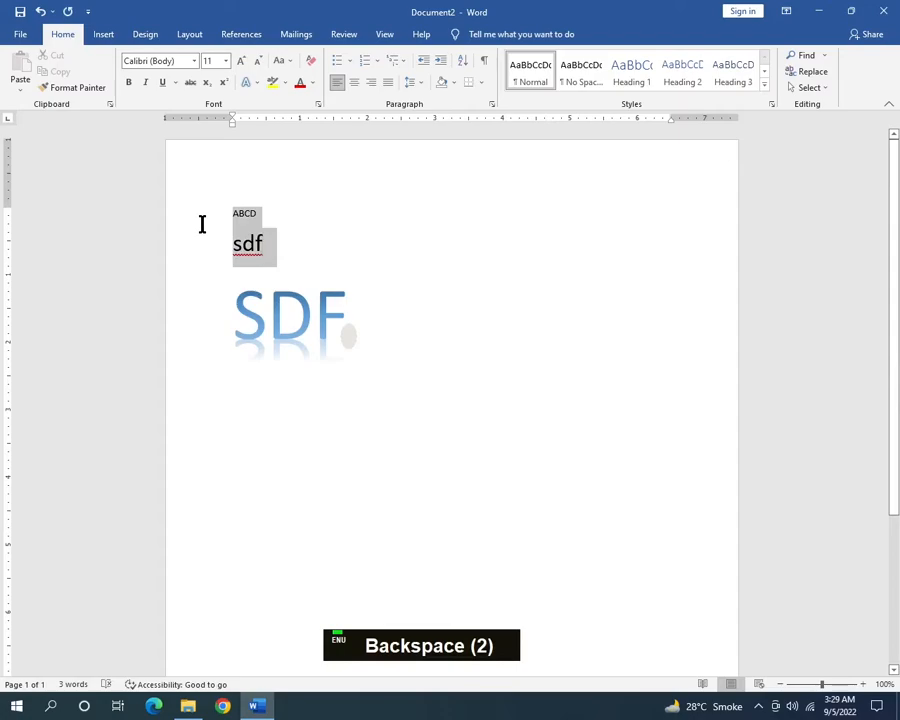
{"action": "left_click", "coordinate": [205, 248]}
{"action": "key", "text": "BackSpace"}
{"action": "key", "text": "BackSpace"}
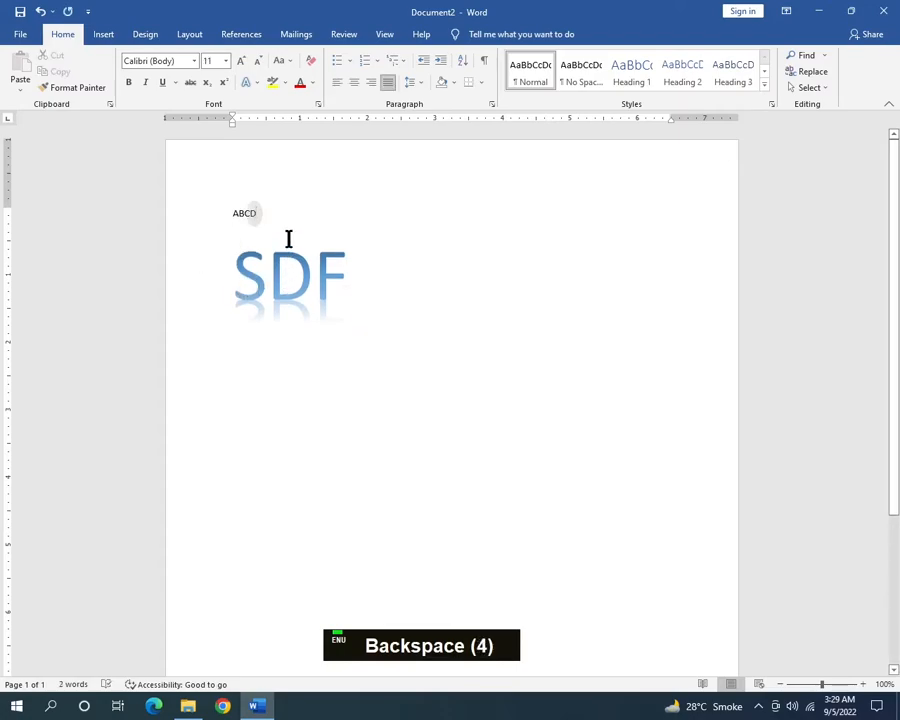
Step: Apply the No Spacing style to the ABCD line
{"action": "left_click", "coordinate": [172, 216]}
{"action": "left_click", "coordinate": [714, 470]}
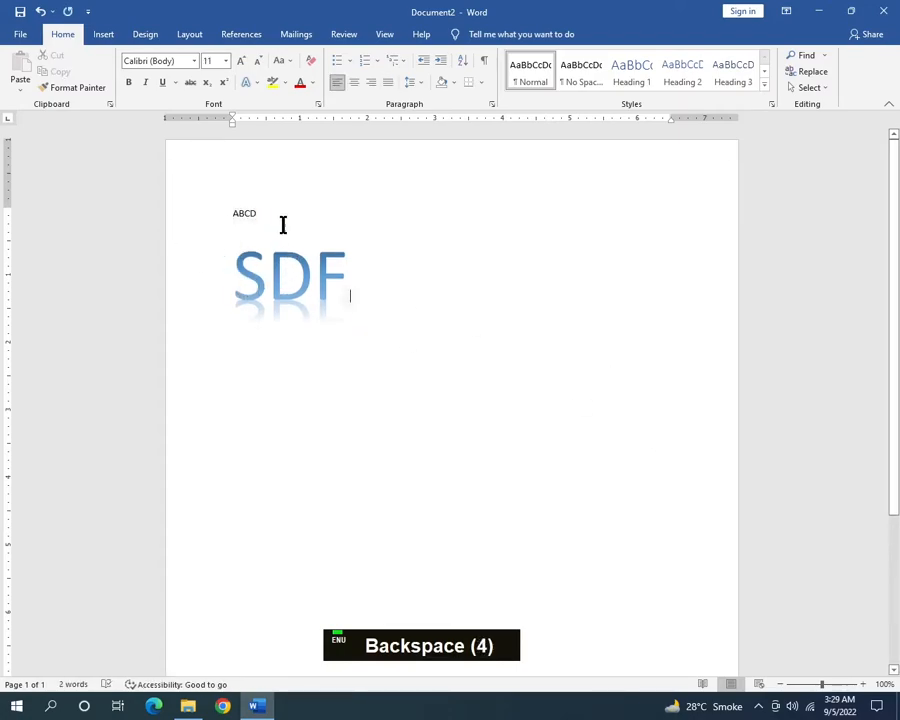
{"action": "left_click", "coordinate": [177, 283]}
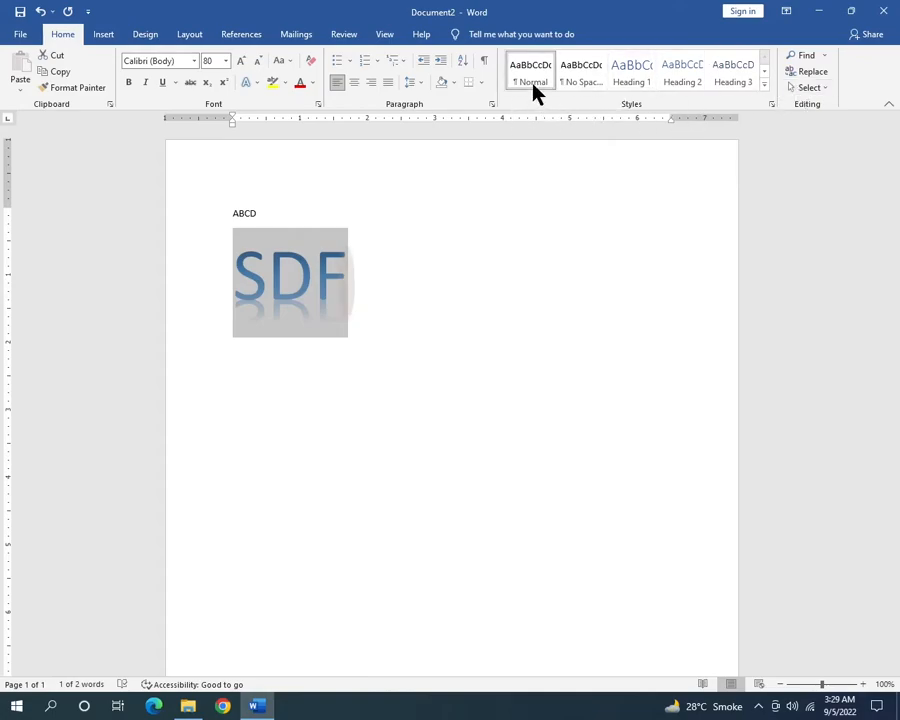
{"action": "left_click", "coordinate": [241, 212]}
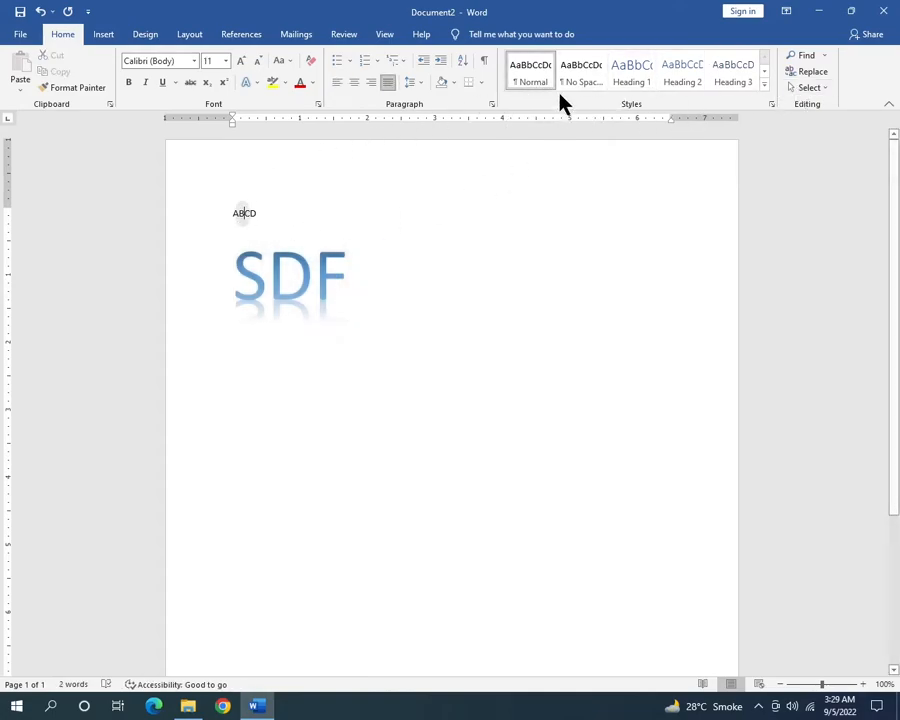
{"action": "left_click", "coordinate": [575, 78]}
{"action": "left_click", "coordinate": [280, 208]}
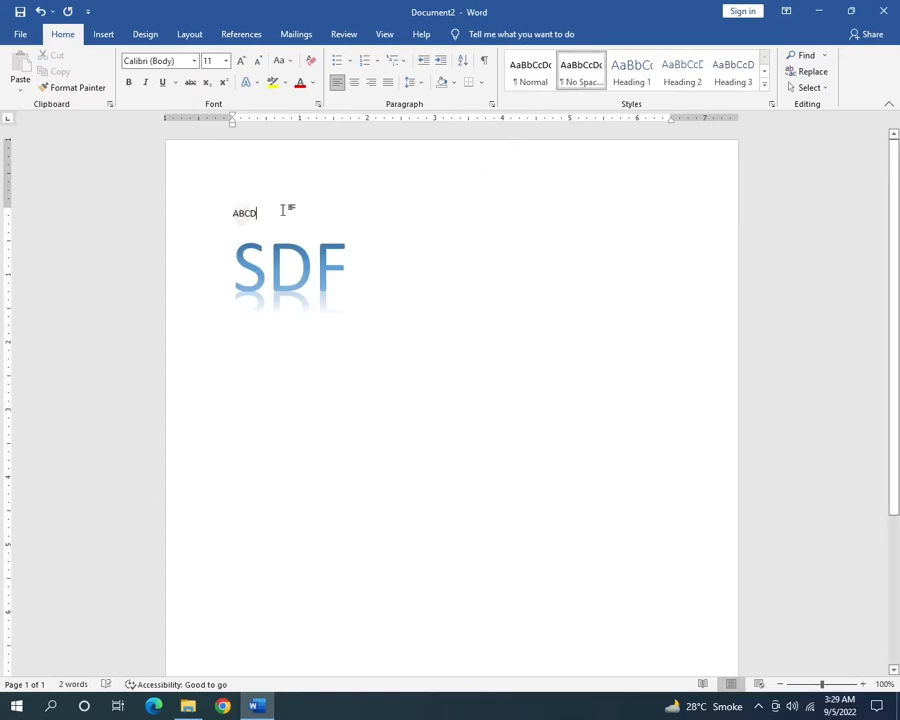
Step: Browse the full Styles gallery and preview its styles, such as Heading 1 and Title, on the ABCD line
{"action": "left_click", "coordinate": [385, 237]}
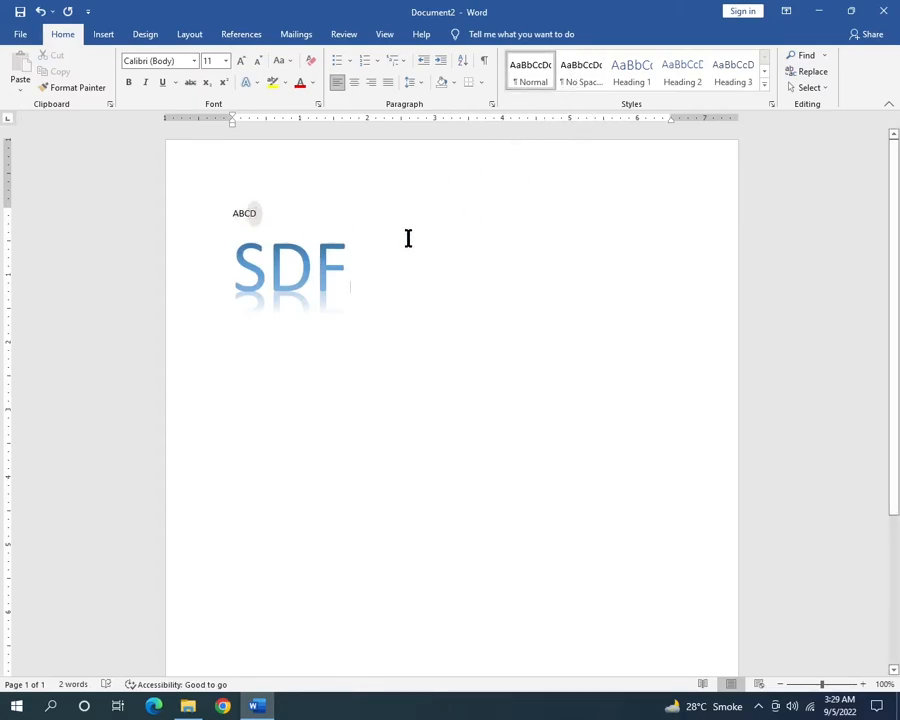
{"action": "left_click", "coordinate": [268, 220]}
{"action": "double_click", "coordinate": [268, 194]}
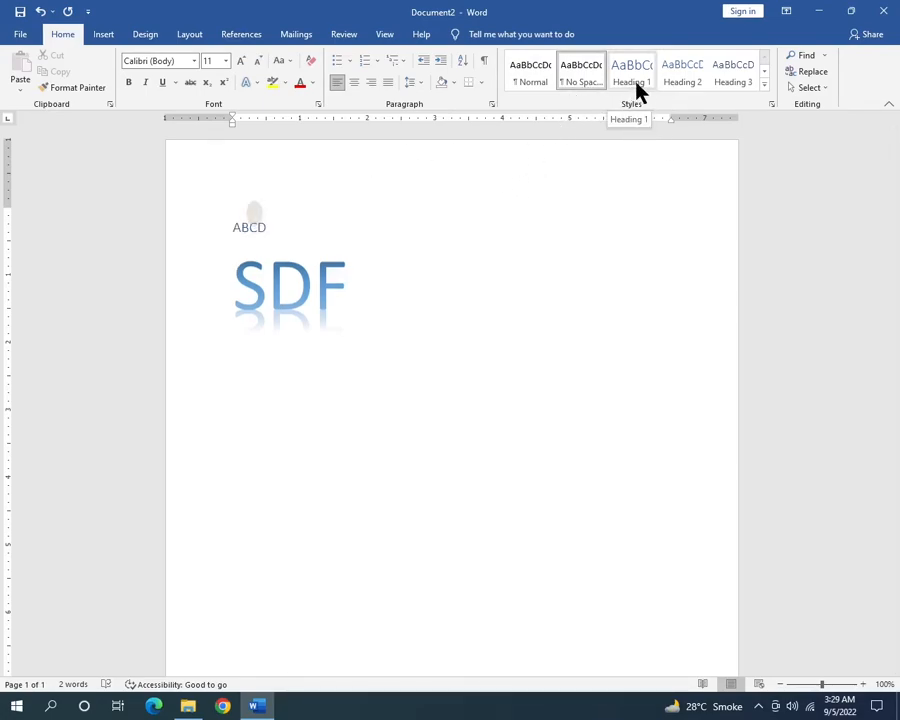
{"action": "left_click", "coordinate": [764, 71]}
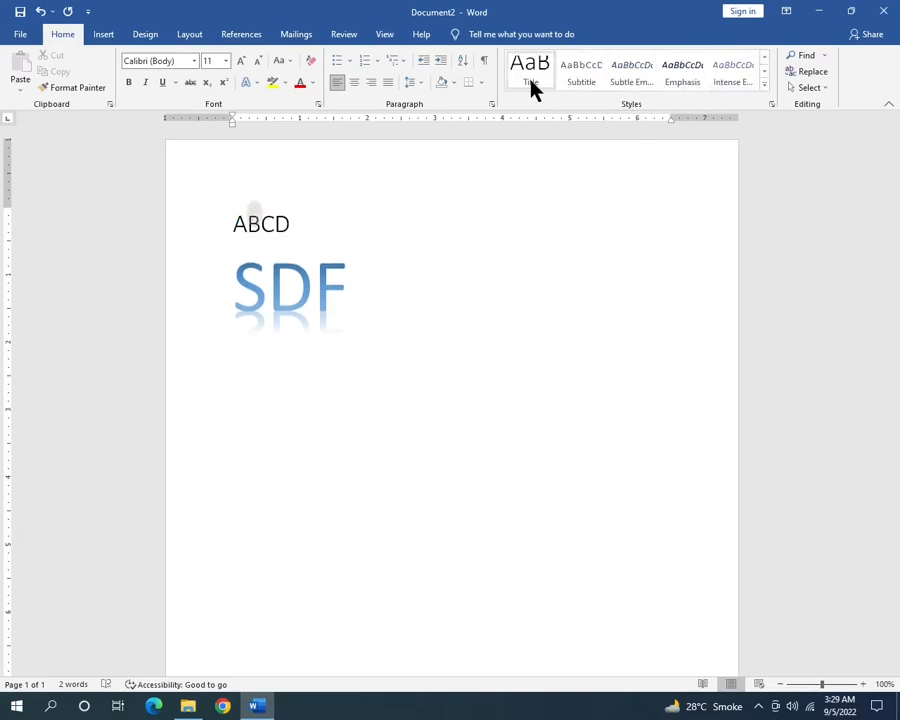
{"action": "double_click", "coordinate": [763, 72]}
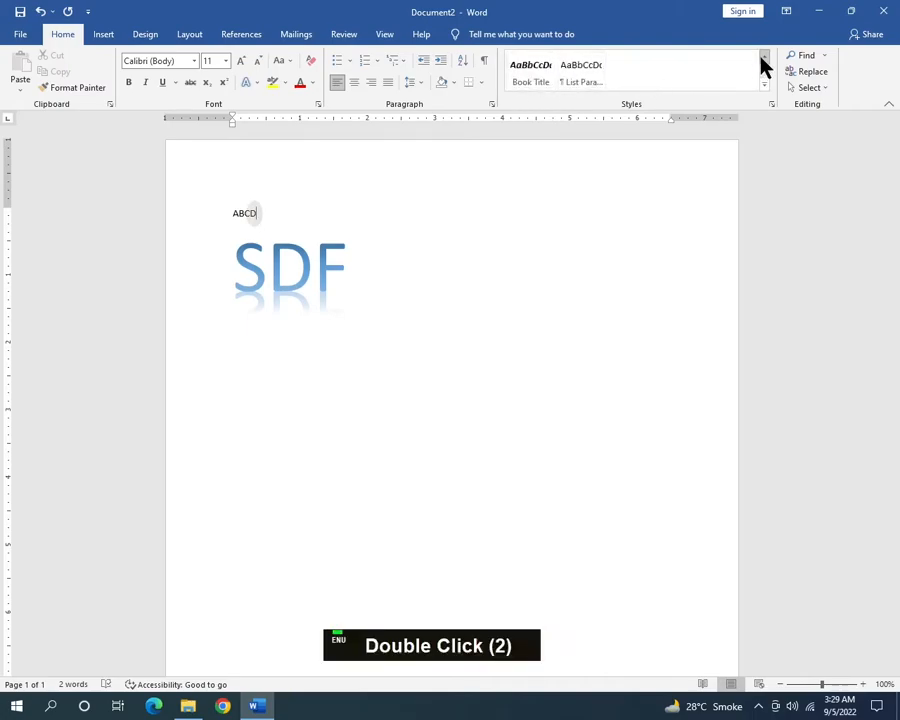
{"action": "left_click", "coordinate": [763, 58]}
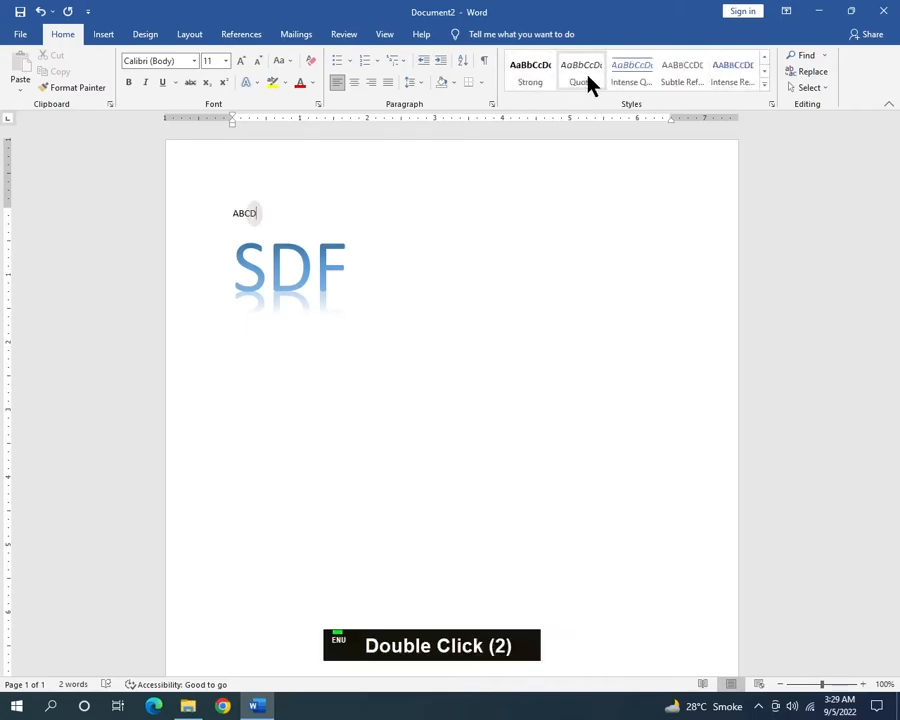
{"action": "left_click", "coordinate": [764, 87]}
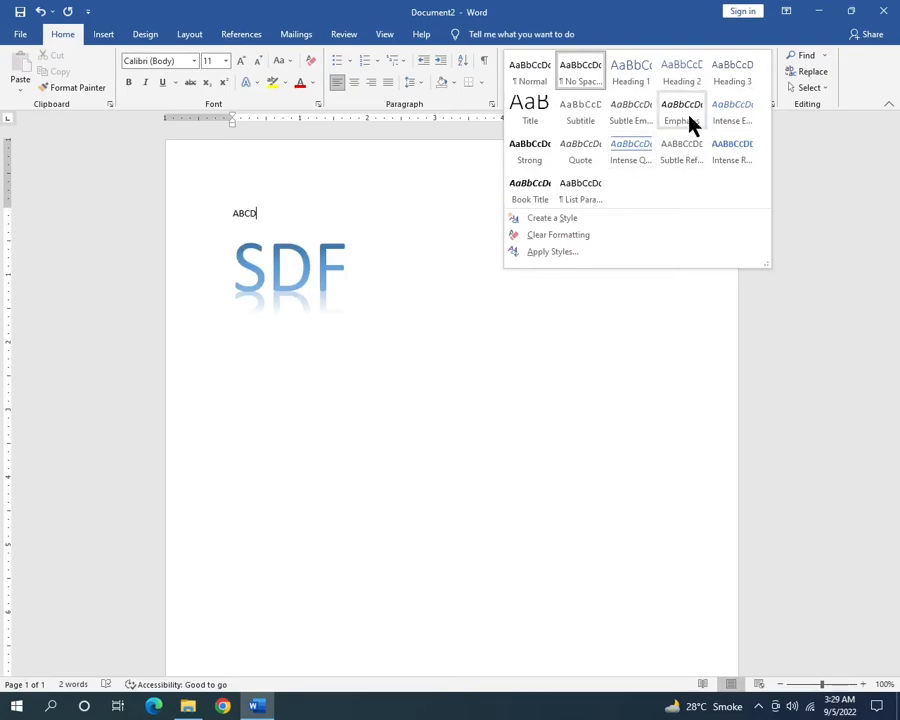
{"action": "left_click", "coordinate": [588, 436]}
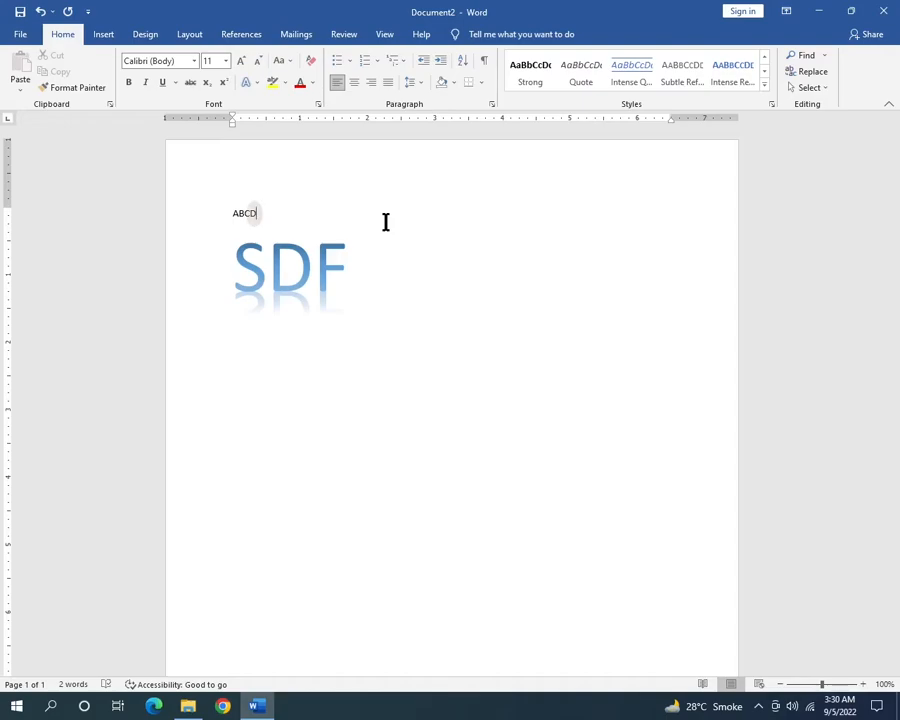
{"action": "left_click_drag", "start_coordinate": [355, 270], "coordinate": [277, 327]}
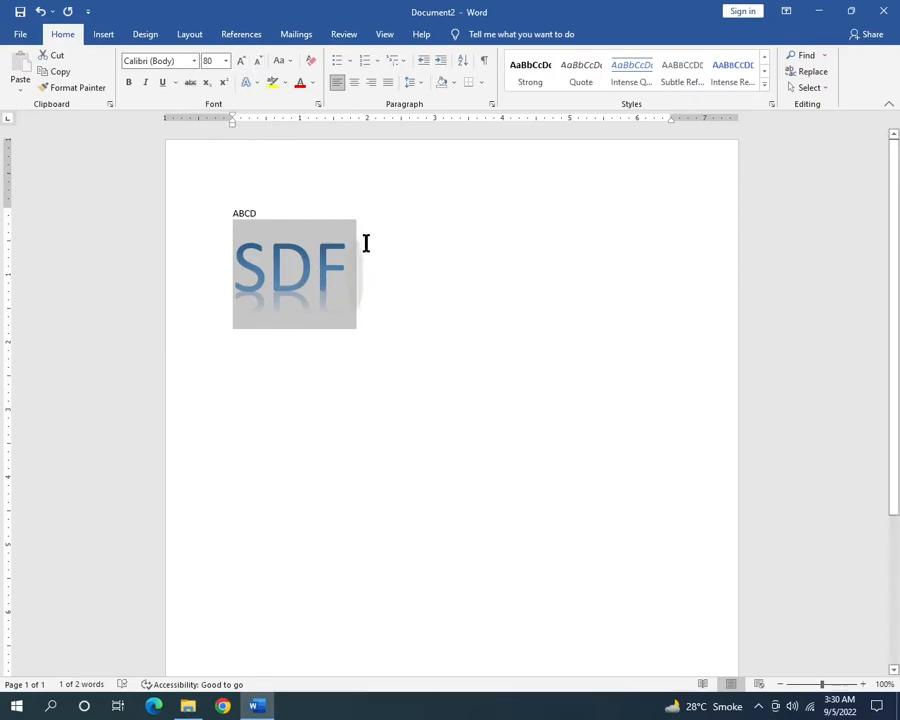
{"action": "left_click", "coordinate": [213, 212]}
{"action": "left_click", "coordinate": [271, 81]}
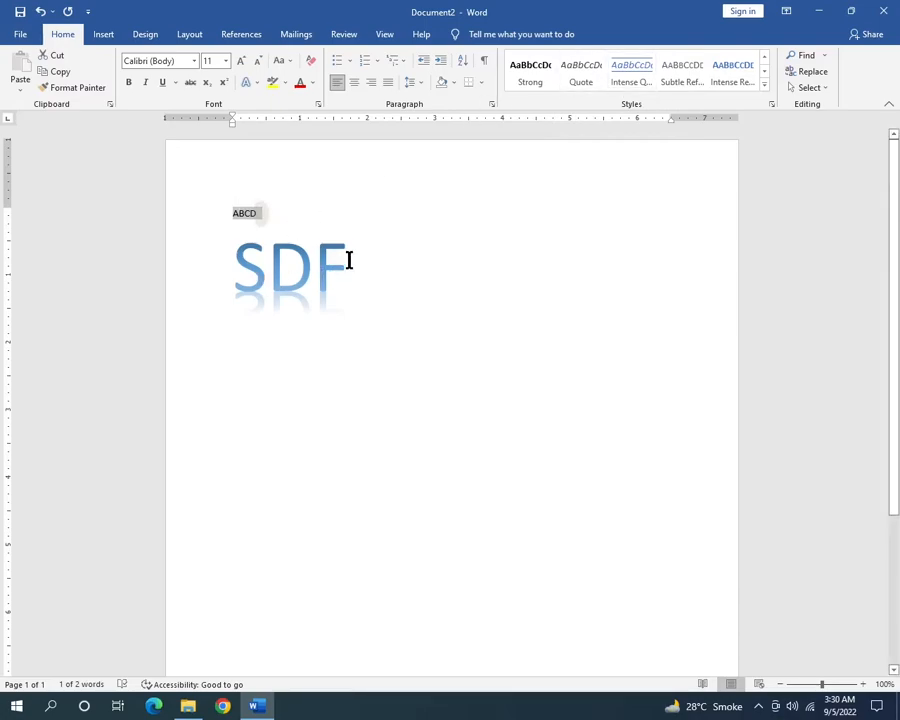
{"action": "left_click_drag", "start_coordinate": [350, 257], "coordinate": [223, 270]}
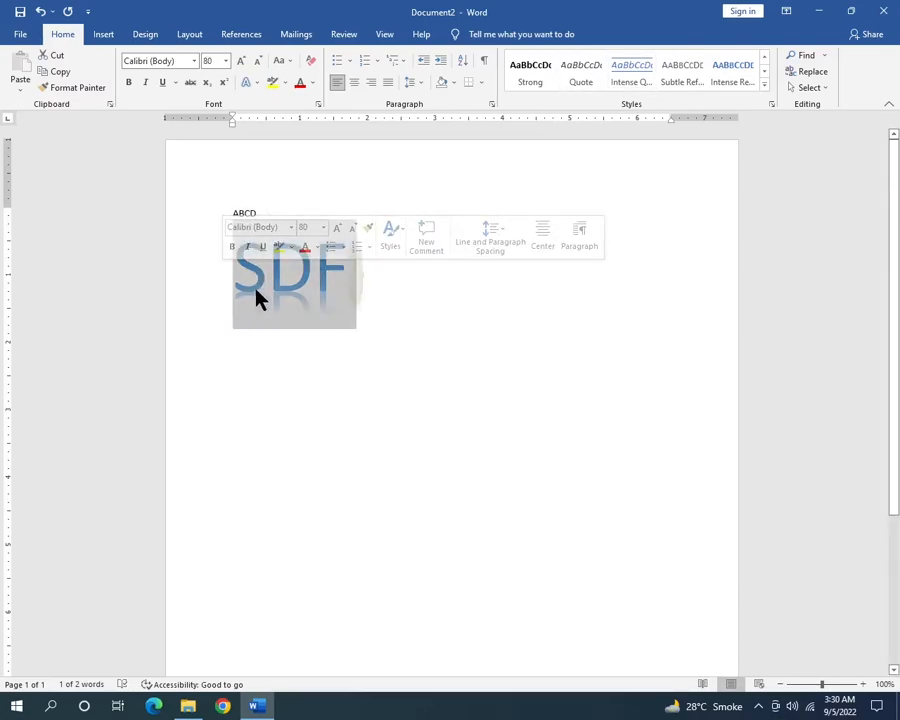
{"action": "left_click", "coordinate": [660, 224]}
Step: Start a new style from the ABCD line's formatting, open its detailed settings and name it My Cusotme Style
{"action": "left_click_drag", "start_coordinate": [259, 213], "coordinate": [229, 214]}
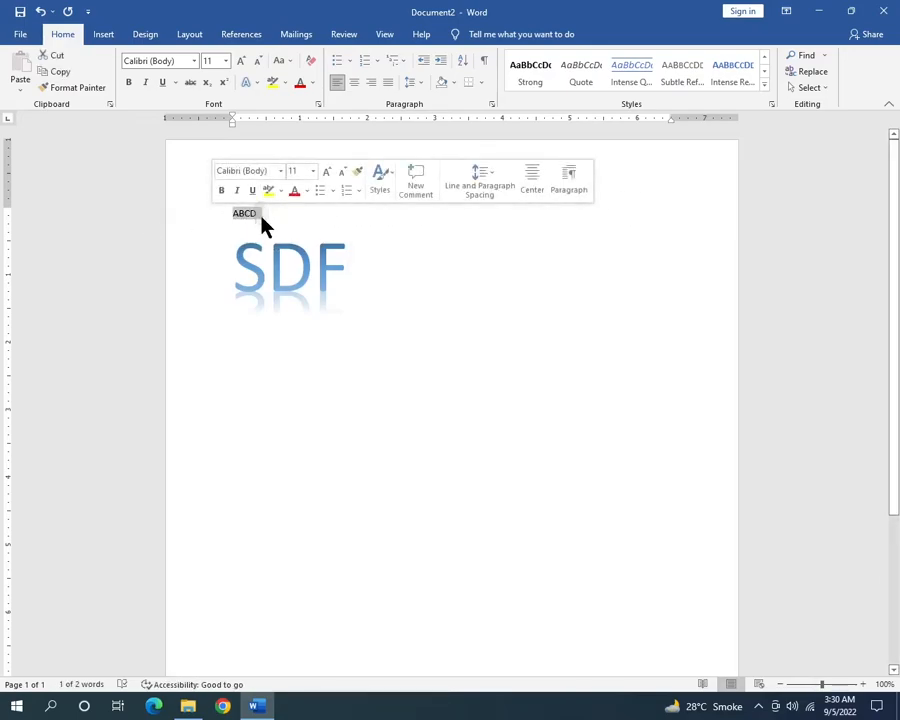
{"action": "left_click", "coordinate": [765, 78]}
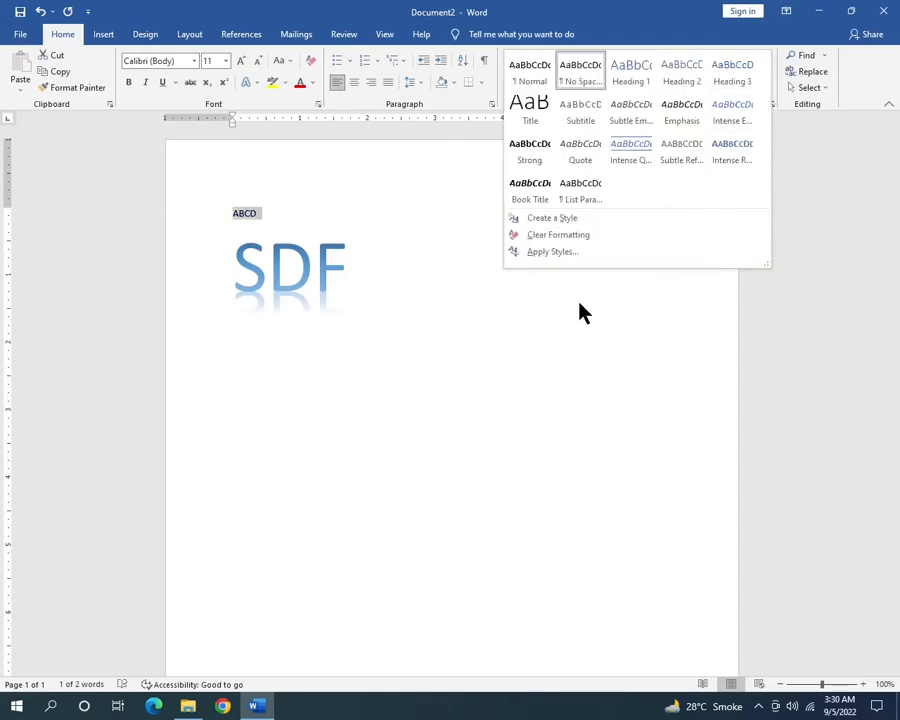
{"action": "left_click", "coordinate": [565, 222]}
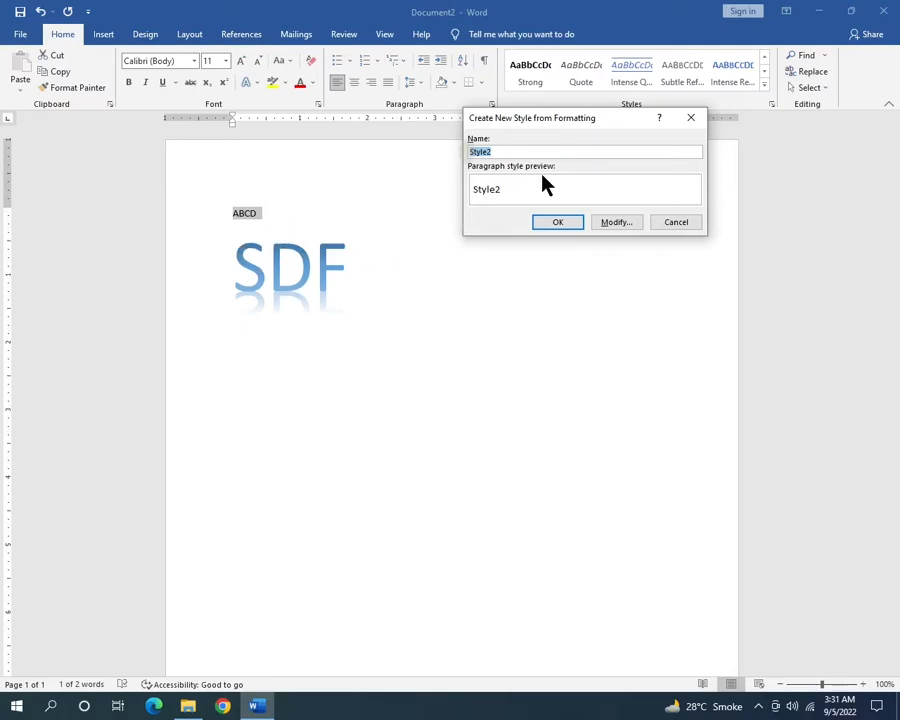
{"action": "left_click", "coordinate": [616, 223]}
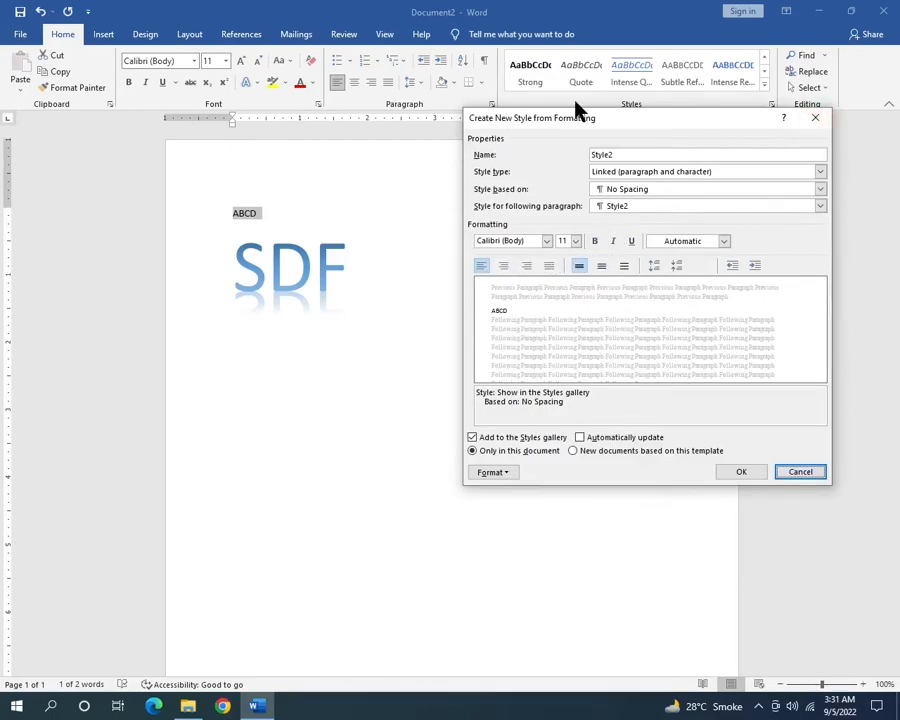
{"action": "double_click", "coordinate": [615, 154]}
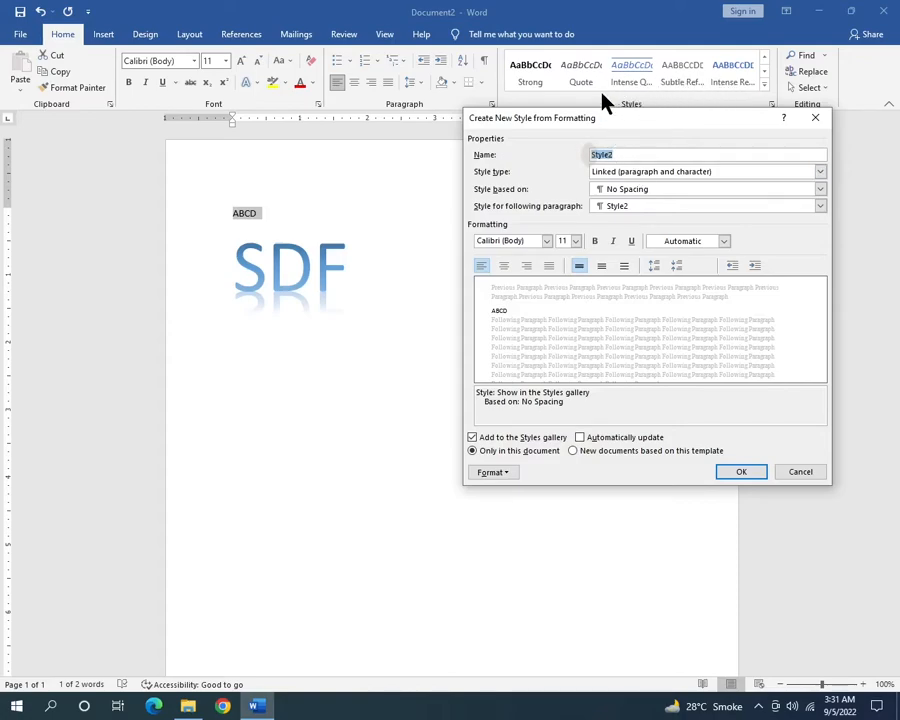
{"action": "left_click", "coordinate": [620, 155]}
{"action": "left_click_drag", "start_coordinate": [620, 155], "coordinate": [588, 163]}
{"action": "type", "text": "My"}
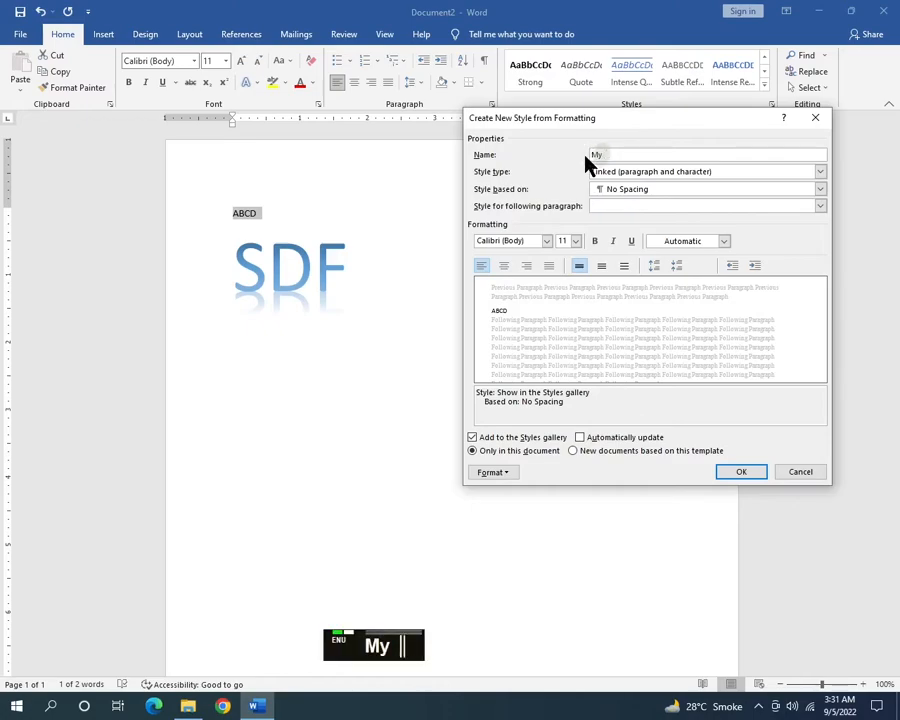
{"action": "type", "text": " Co"}
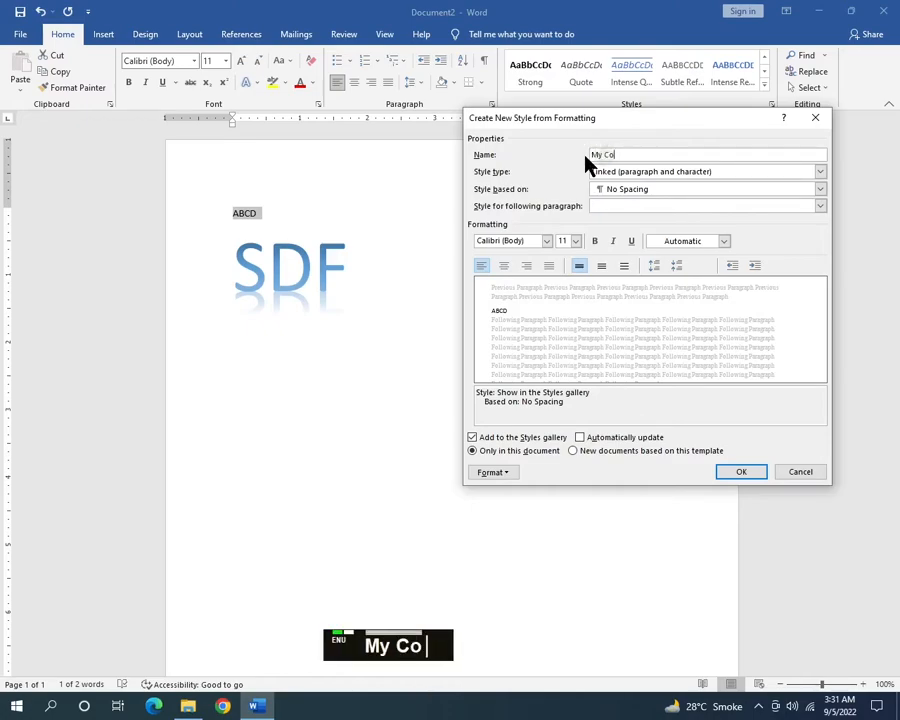
{"action": "key", "text": "BackSpace"}
{"action": "type", "text": "usotme"}
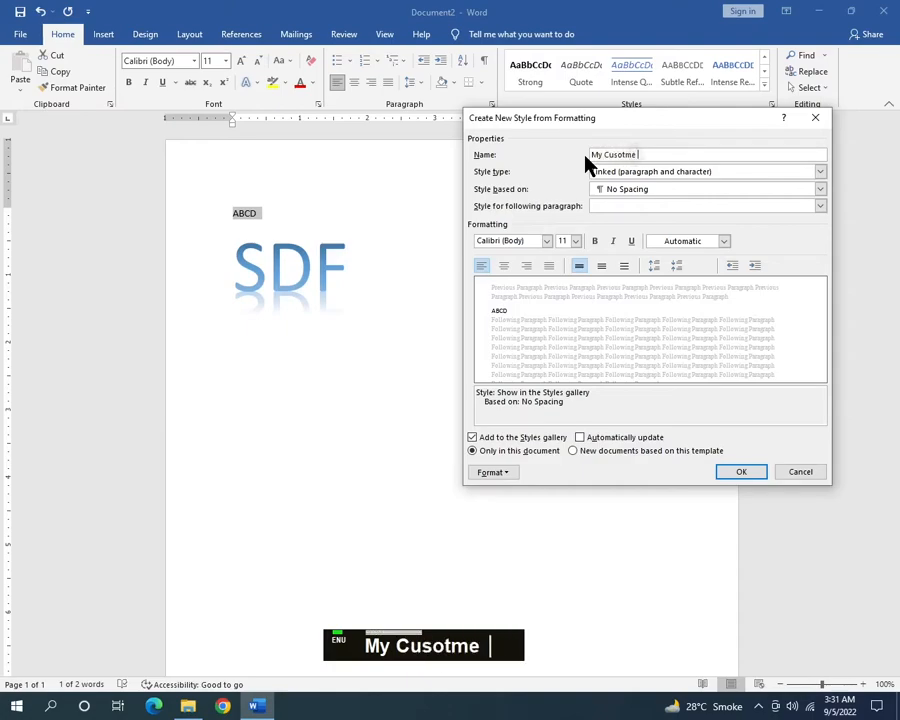
{"action": "type", "text": " s"}
{"action": "key", "text": "BackSpace"}
{"action": "type", "text": "Style"}
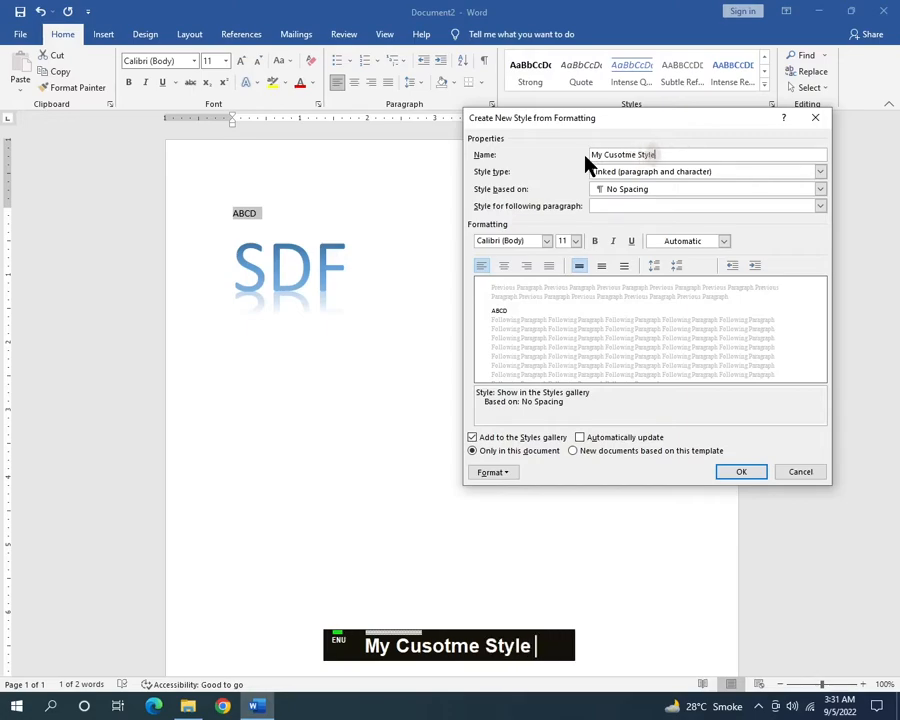
Step: Base the new style on Heading 1 and use My Cusotme Style for the following paragraph
{"action": "left_click", "coordinate": [633, 190]}
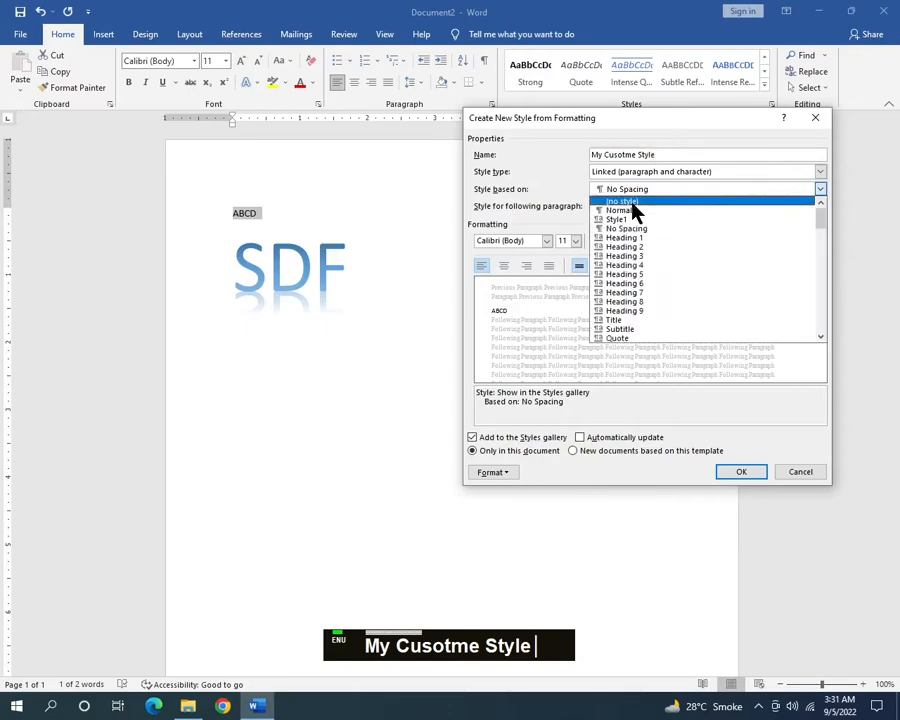
{"action": "left_click", "coordinate": [626, 238]}
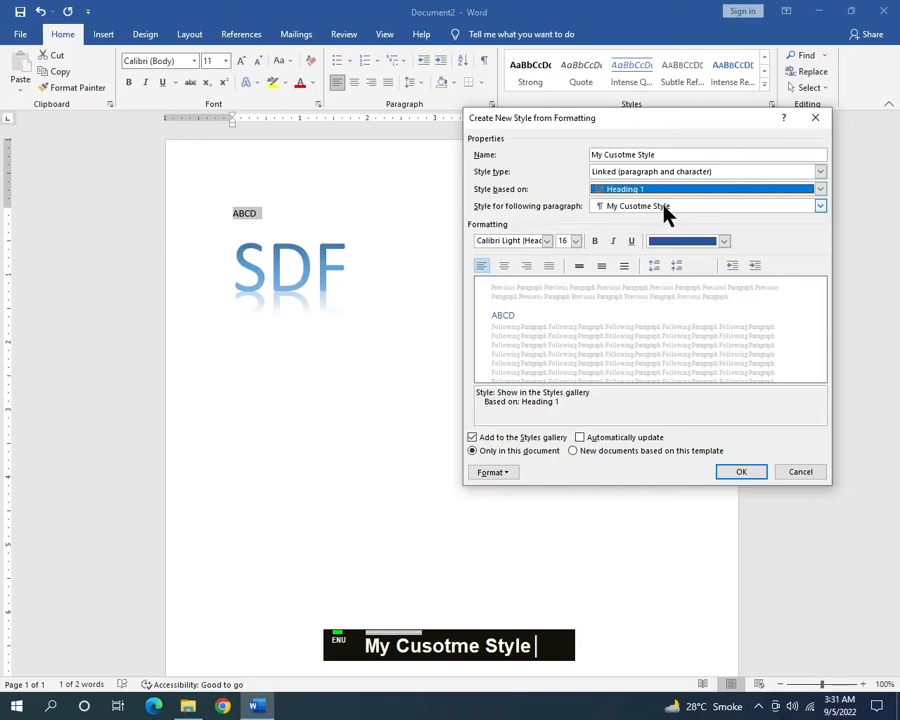
{"action": "left_click", "coordinate": [664, 208]}
{"action": "left_click", "coordinate": [666, 217]}
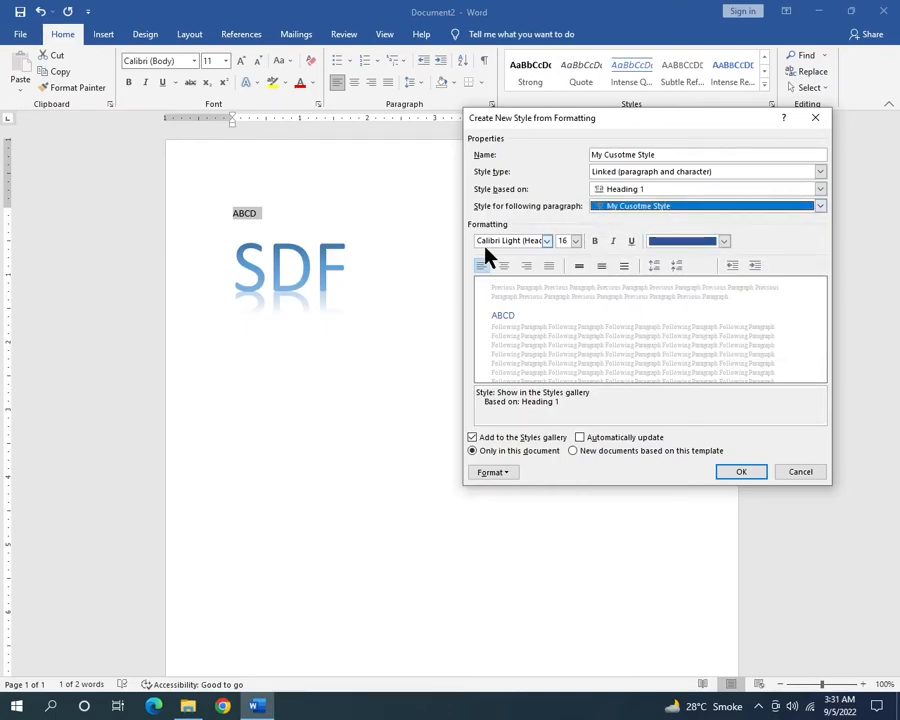
Step: Set the new style's font to Stencil at size 24
{"action": "left_click", "coordinate": [548, 242]}
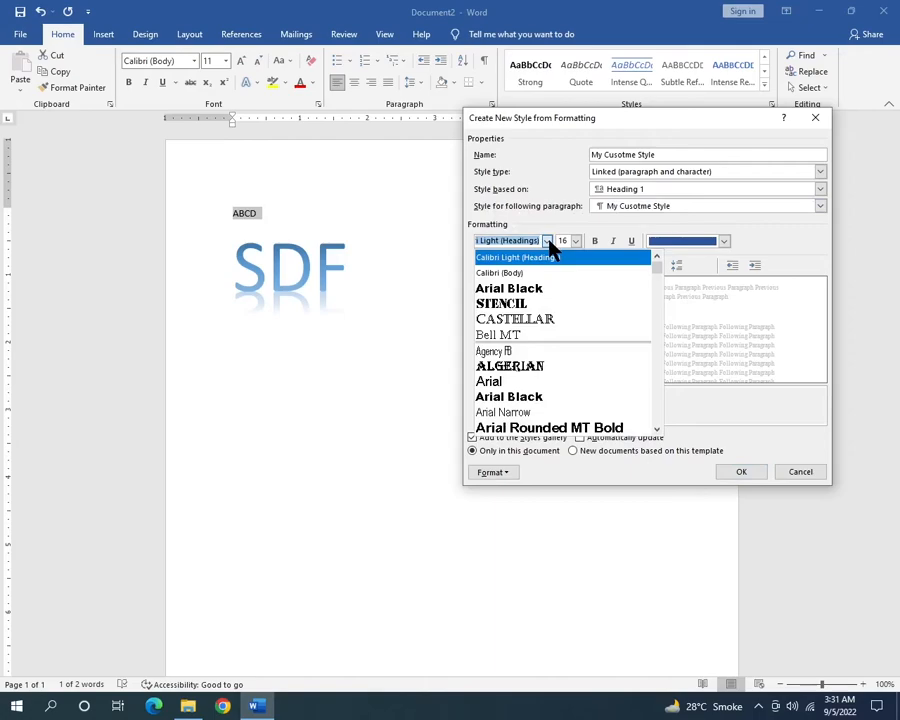
{"action": "left_click", "coordinate": [506, 305]}
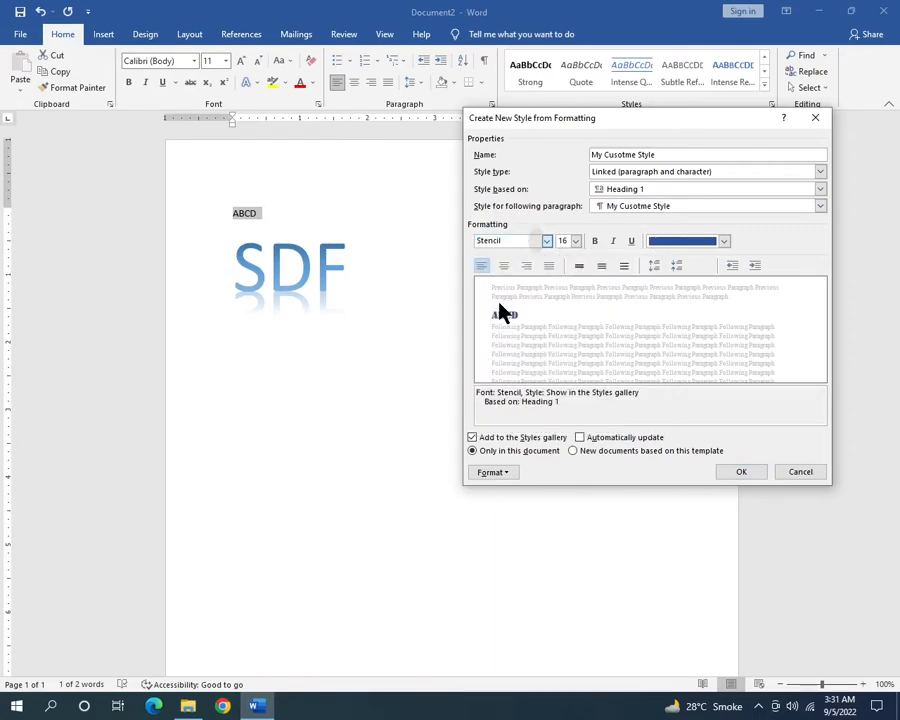
{"action": "left_click", "coordinate": [577, 242]}
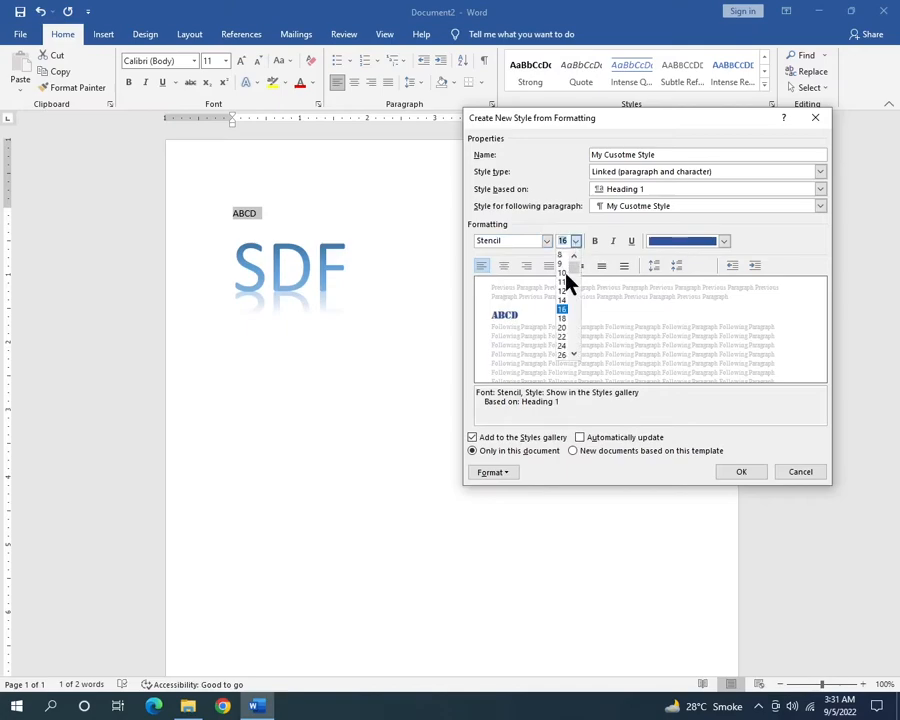
{"action": "left_click", "coordinate": [563, 346]}
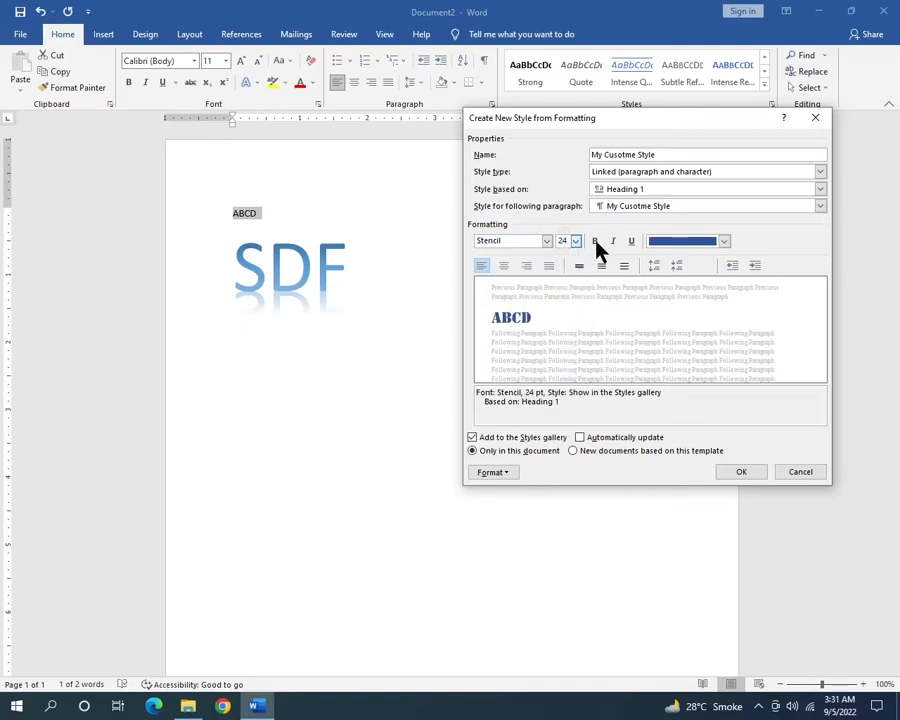
Step: Try bold and italic on the new style's text, switching each one back off
{"action": "left_click", "coordinate": [596, 242]}
{"action": "left_click", "coordinate": [596, 243]}
{"action": "left_click", "coordinate": [614, 242]}
{"action": "left_click", "coordinate": [615, 244]}
Step: Underline and center the new style's text, coloring it Dark Red
{"action": "left_click", "coordinate": [632, 243]}
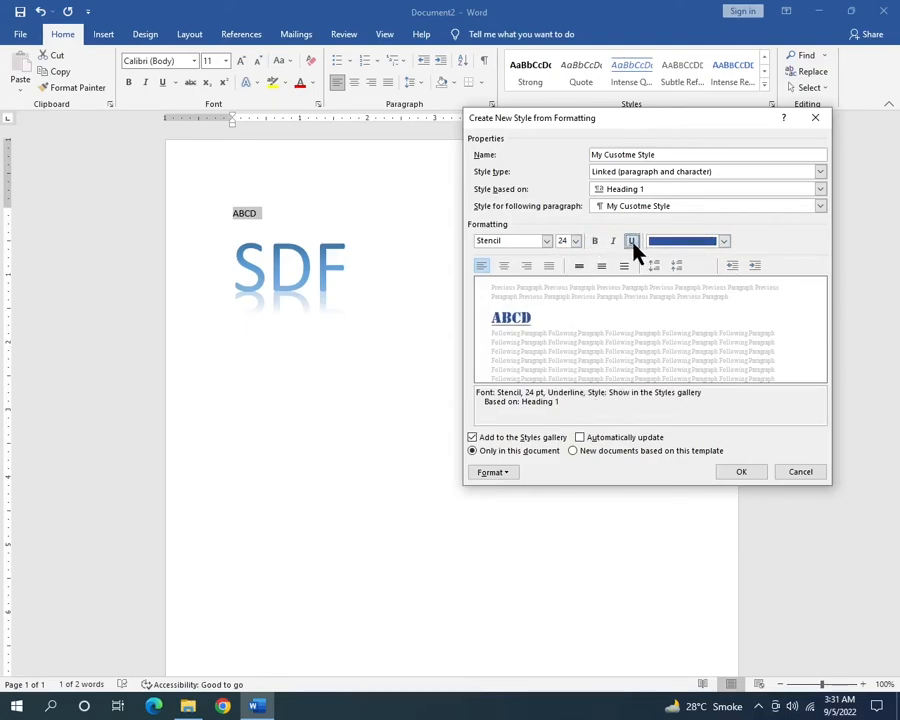
{"action": "left_click", "coordinate": [505, 266]}
{"action": "left_click", "coordinate": [725, 242]}
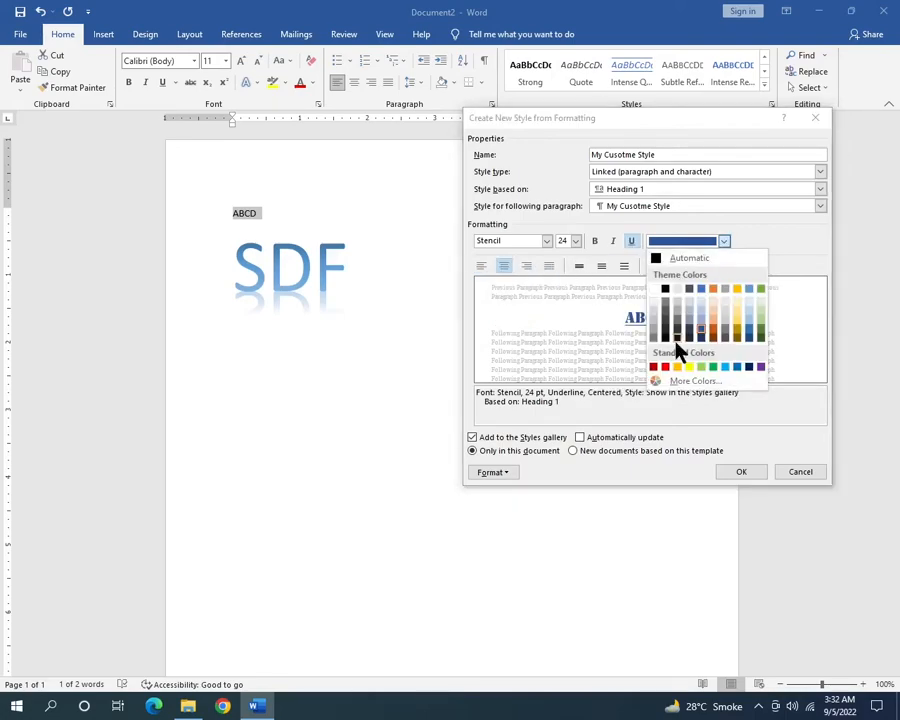
{"action": "left_click", "coordinate": [656, 367]}
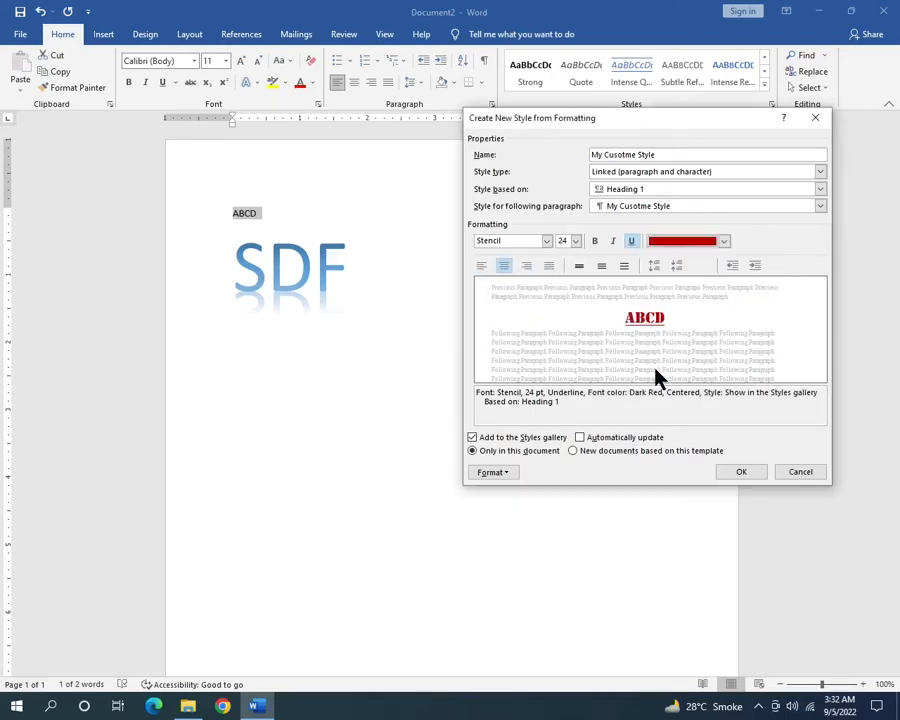
Step: Set the new style's line spacing to 1.5 lines and make its text italic, without bold
{"action": "left_click", "coordinate": [602, 267]}
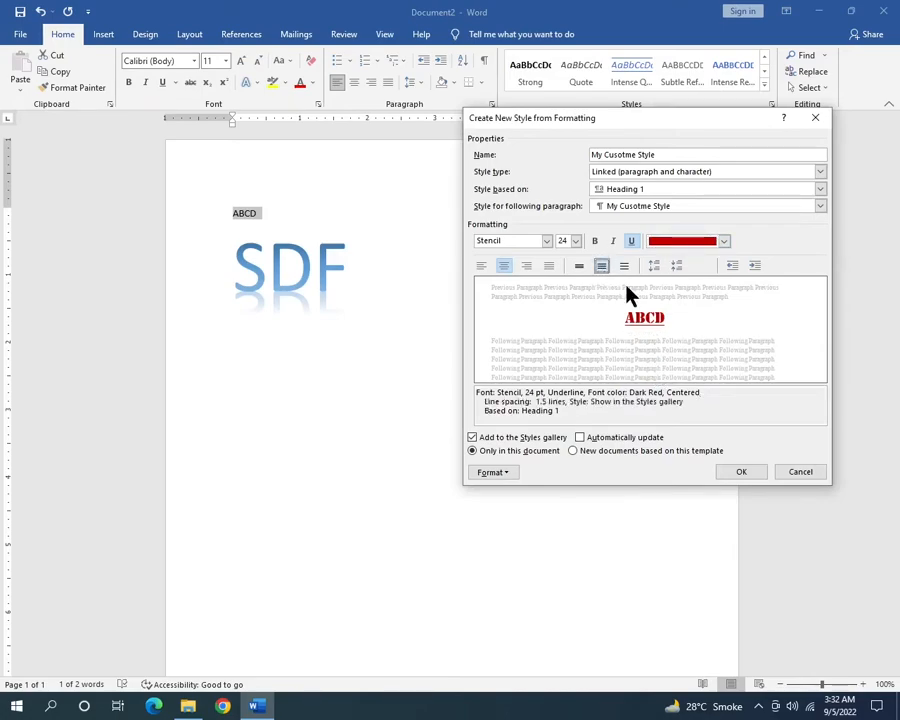
{"action": "left_click", "coordinate": [612, 242]}
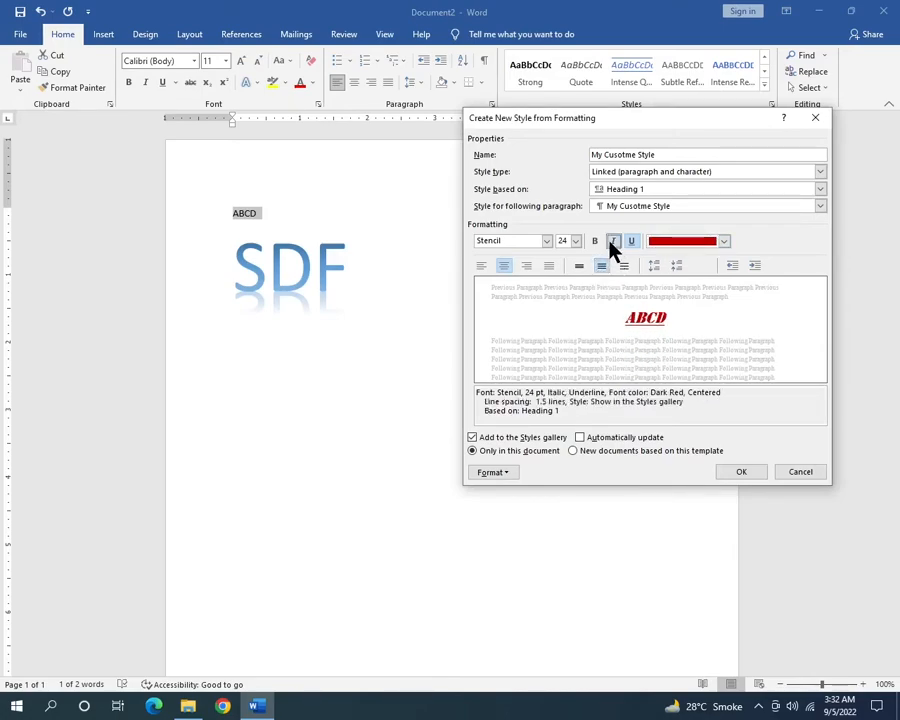
{"action": "left_click", "coordinate": [596, 242]}
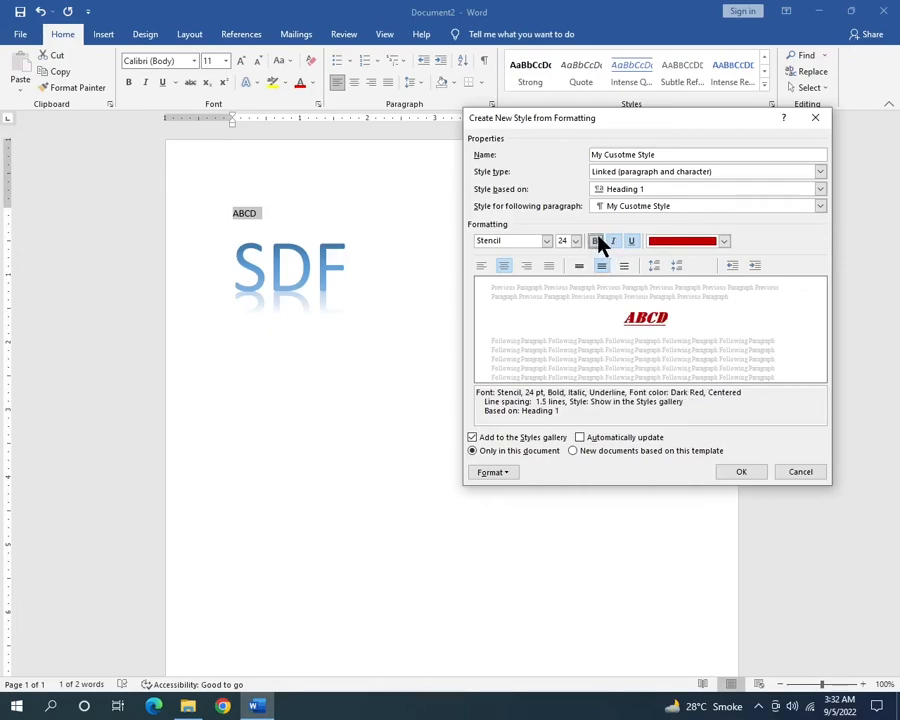
{"action": "left_click", "coordinate": [597, 243]}
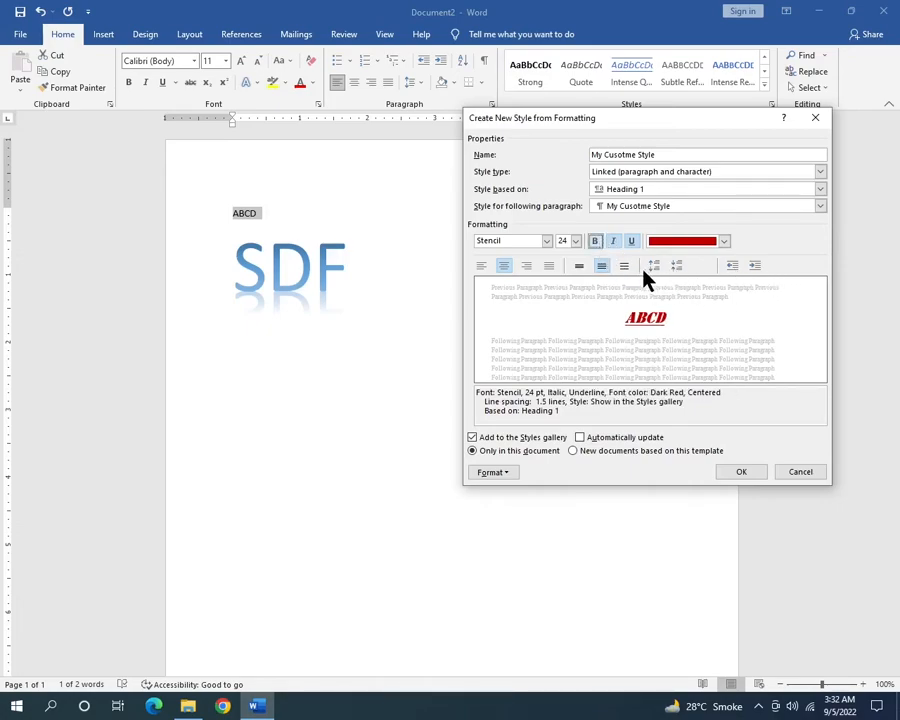
{"action": "left_click", "coordinate": [548, 266]}
Step: Add a dash-dot box border, ½ pt wide, to the new style
{"action": "left_click", "coordinate": [506, 475]}
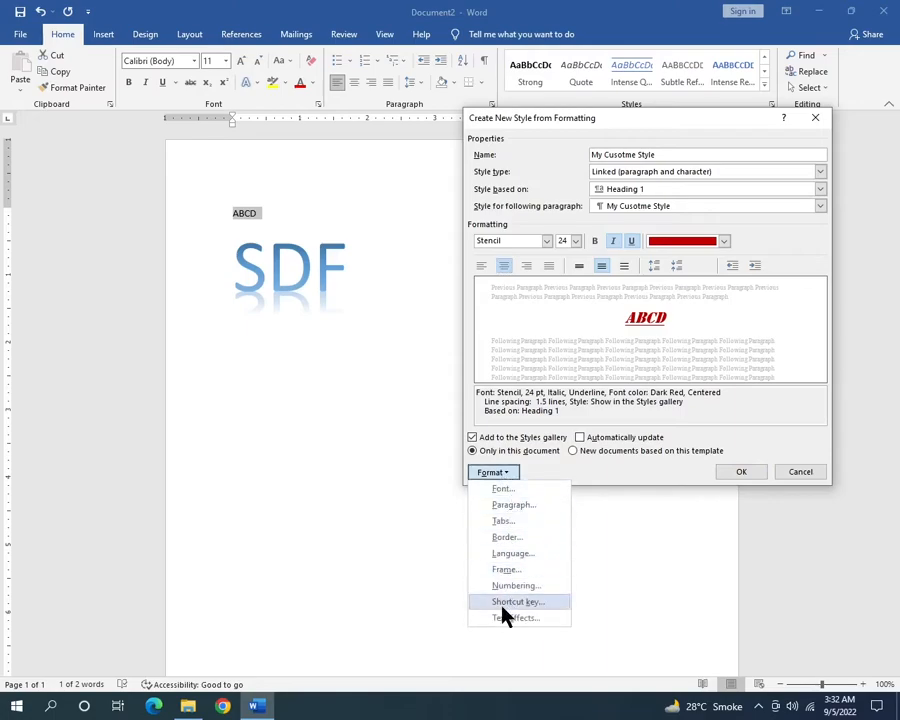
{"action": "left_click", "coordinate": [505, 537]}
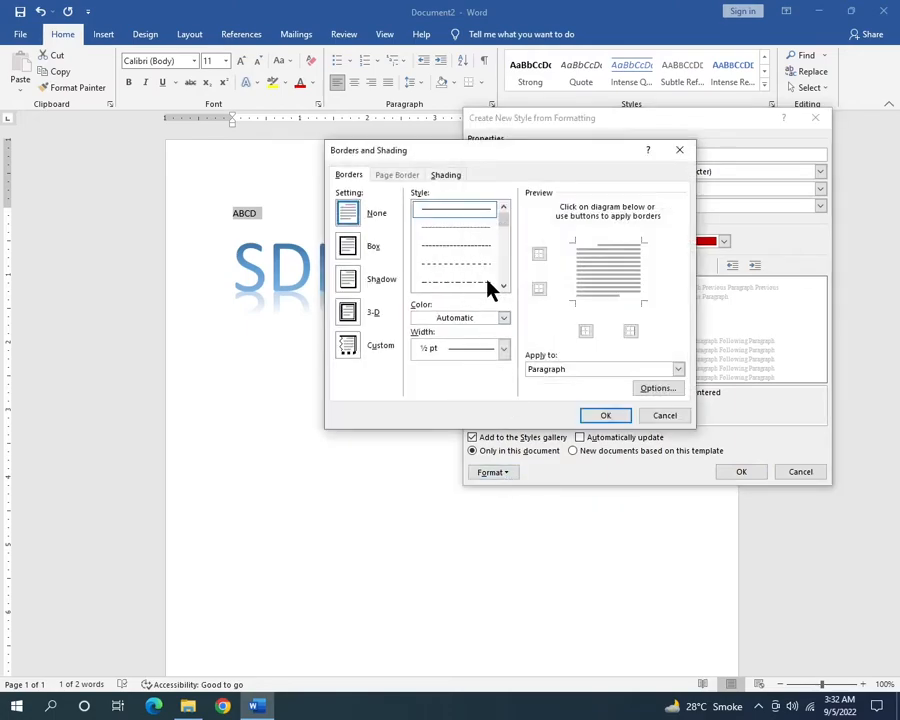
{"action": "double_click", "coordinate": [504, 287]}
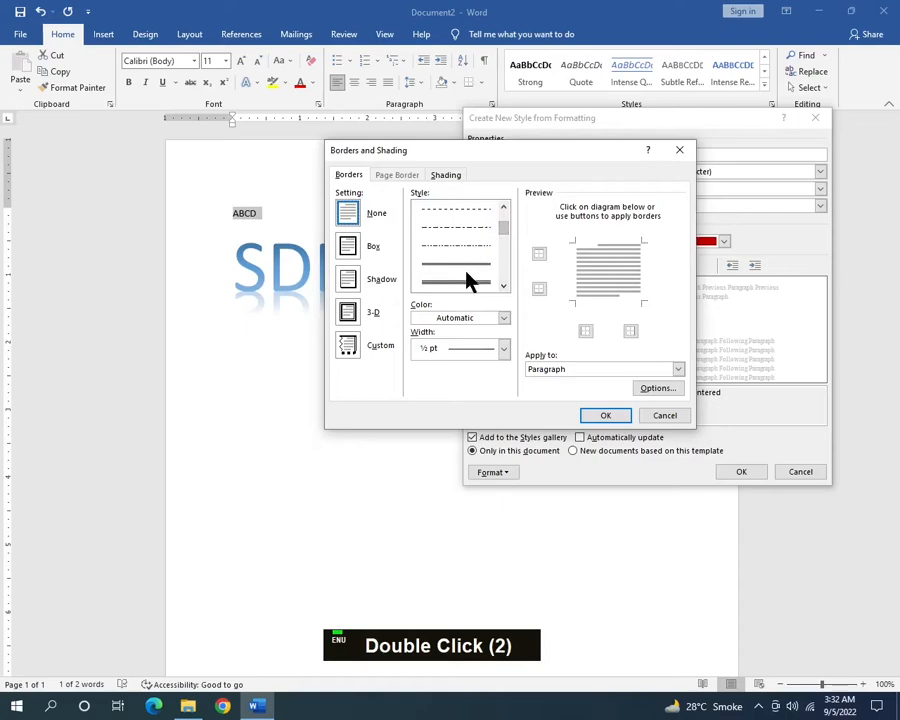
{"action": "left_click", "coordinate": [478, 246]}
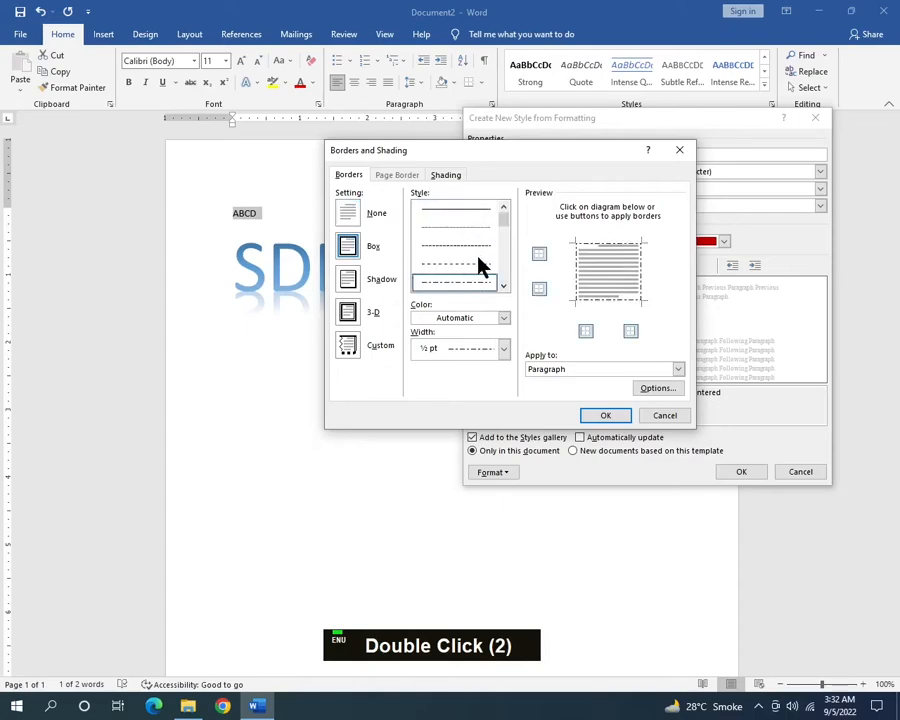
{"action": "left_click", "coordinate": [608, 414]}
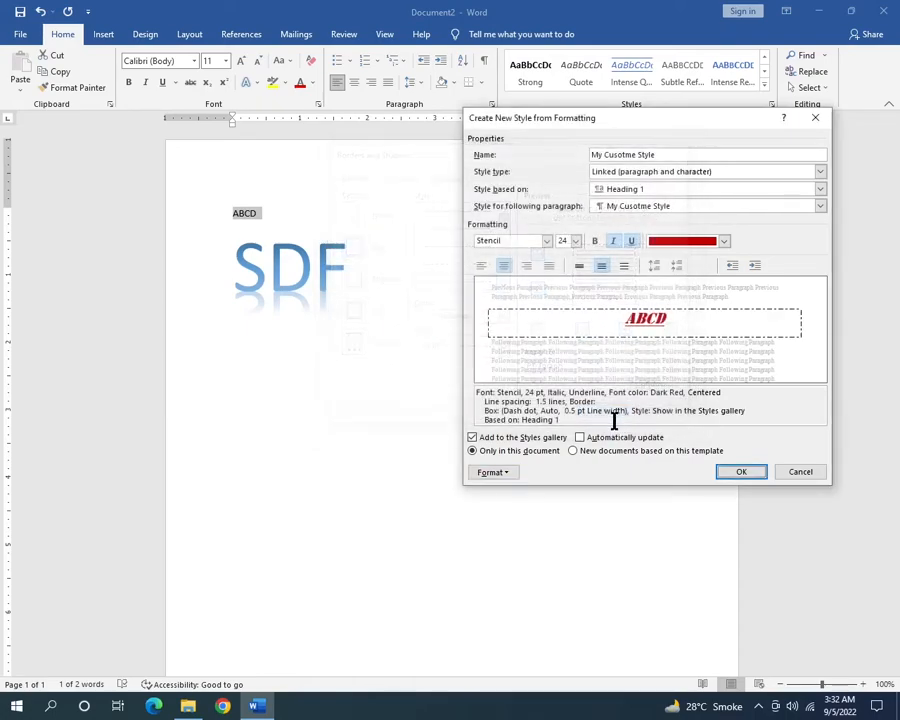
Step: Remove the box border from the new style, setting its borders to None
{"action": "left_click", "coordinate": [508, 473]}
{"action": "left_click", "coordinate": [507, 537]}
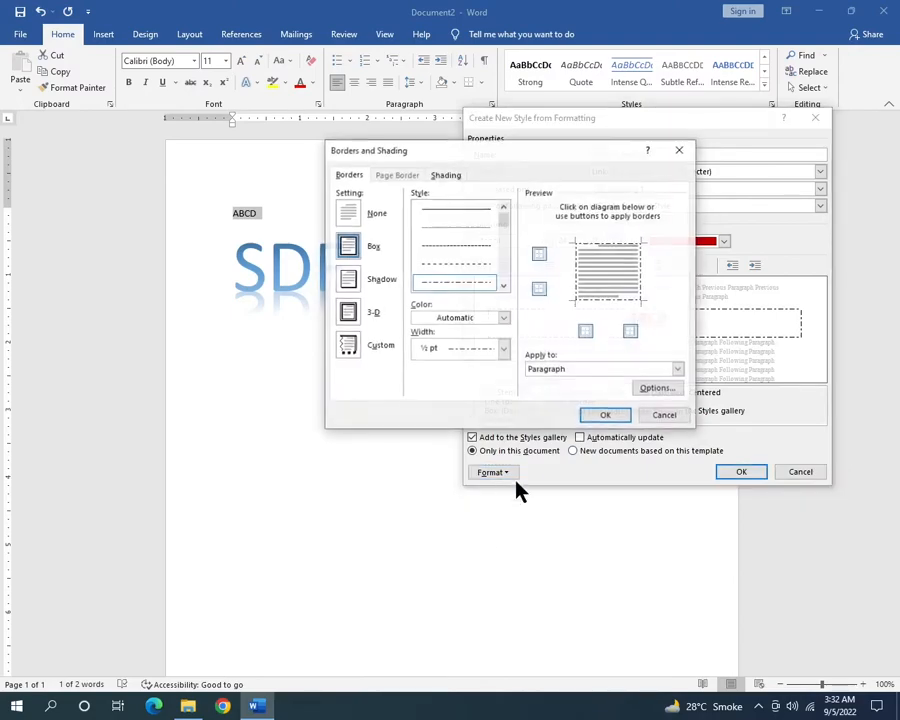
{"action": "double_click", "coordinate": [501, 206]}
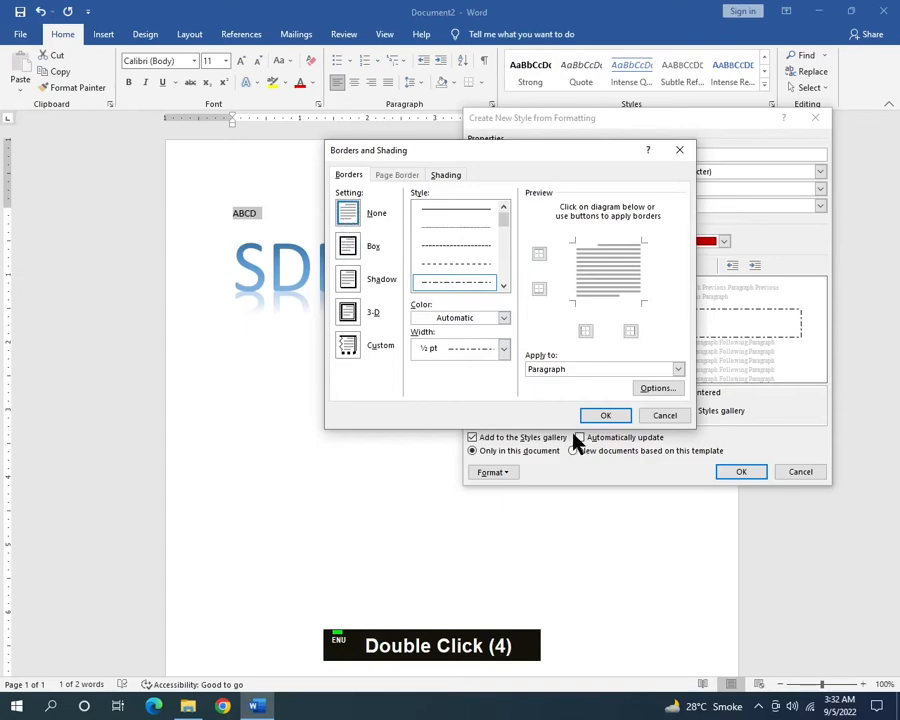
{"action": "left_click", "coordinate": [603, 415]}
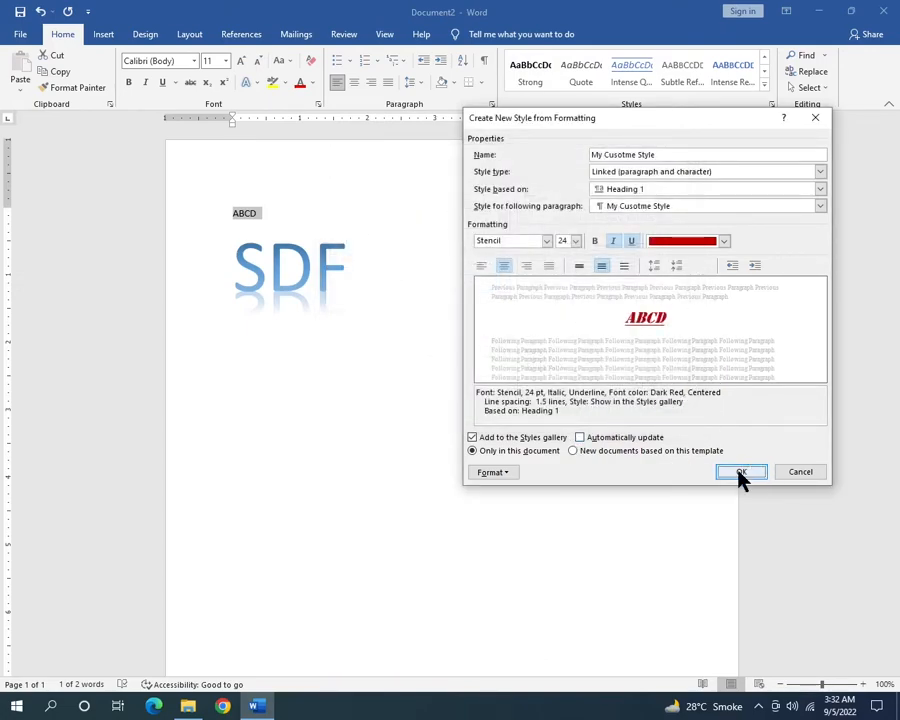
Step: Save the new style and preview My Cusotme Style on the SDF line without applying it
{"action": "left_click", "coordinate": [741, 472]}
{"action": "left_click", "coordinate": [506, 329]}
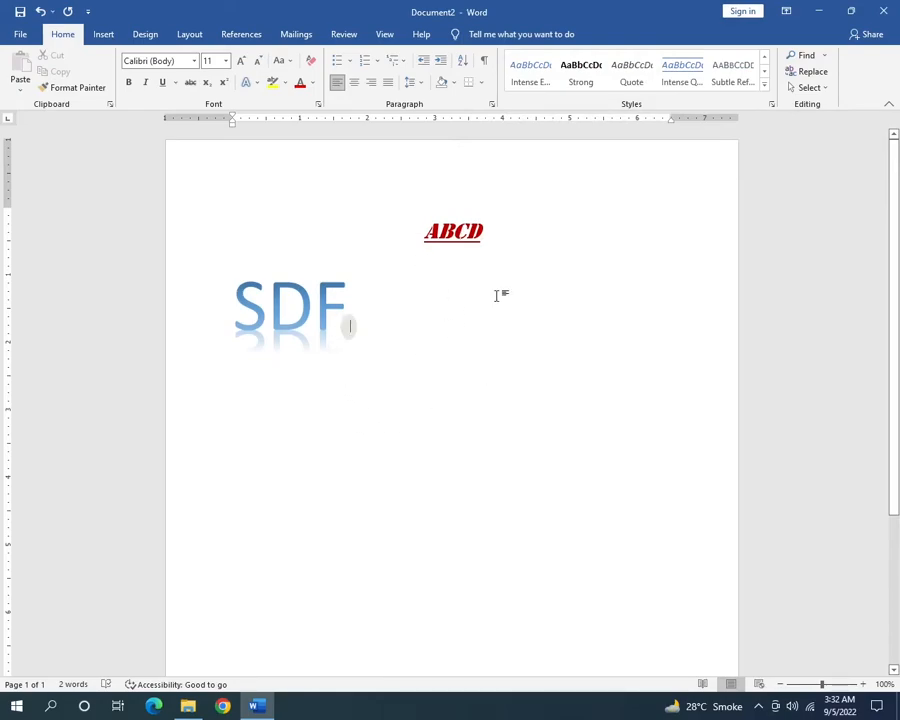
{"action": "left_click", "coordinate": [764, 85]}
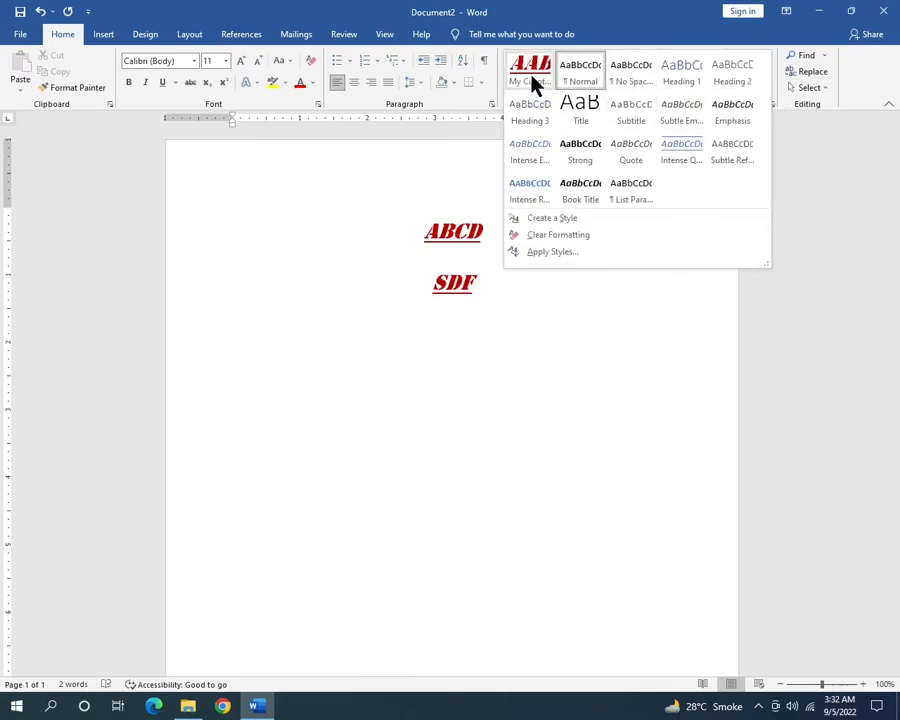
{"action": "left_click", "coordinate": [410, 530]}
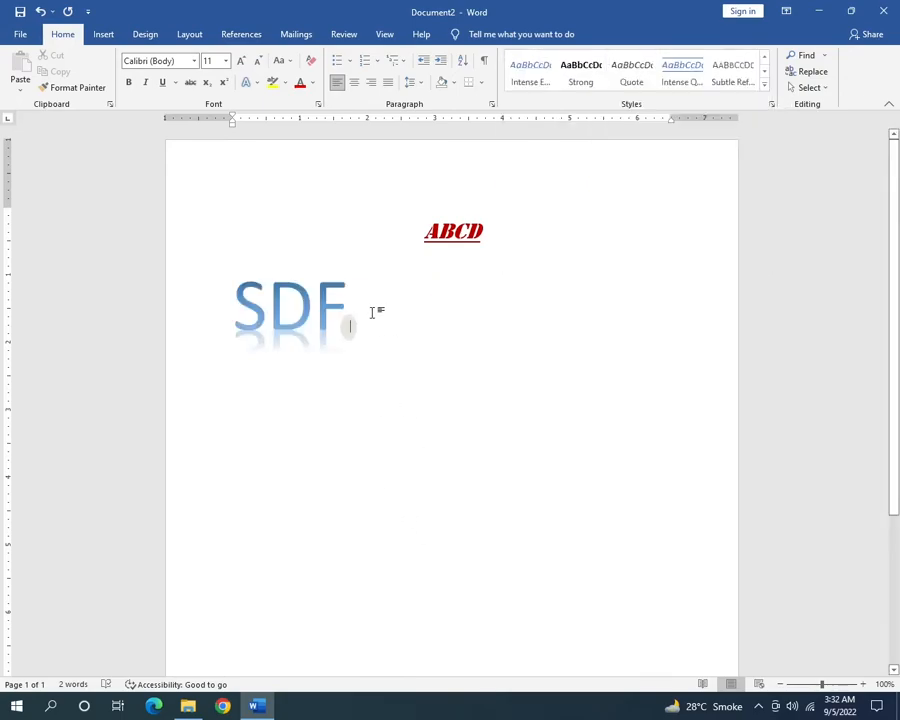
Step: Add the text "avce" on a new line below SDF and apply My Cusotme Style to it
{"action": "key", "text": "Return"}
{"action": "type", "text": "avce"}
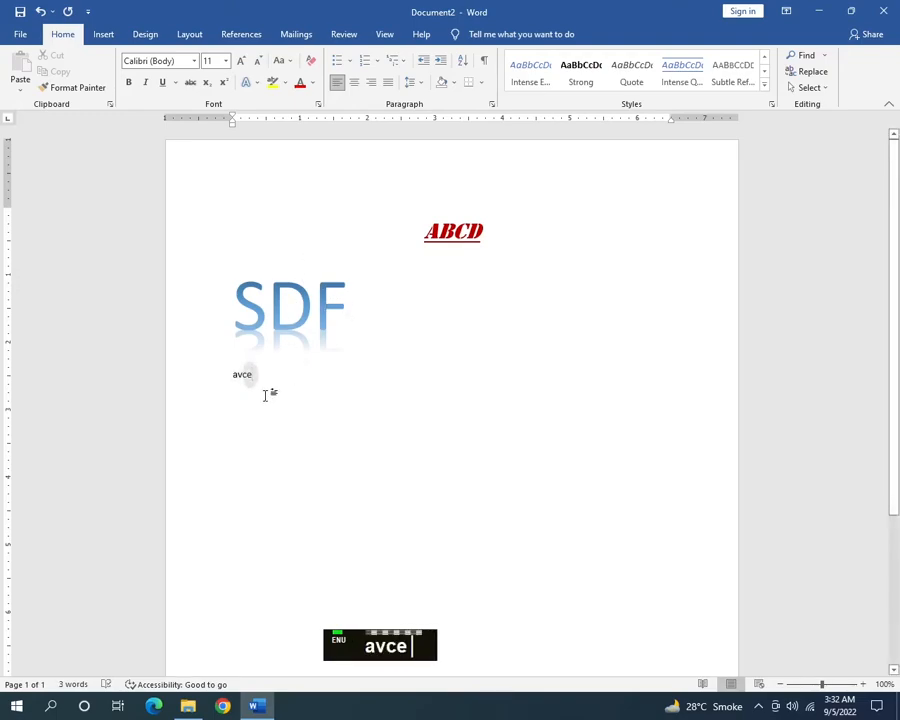
{"action": "double_click", "coordinate": [233, 377]}
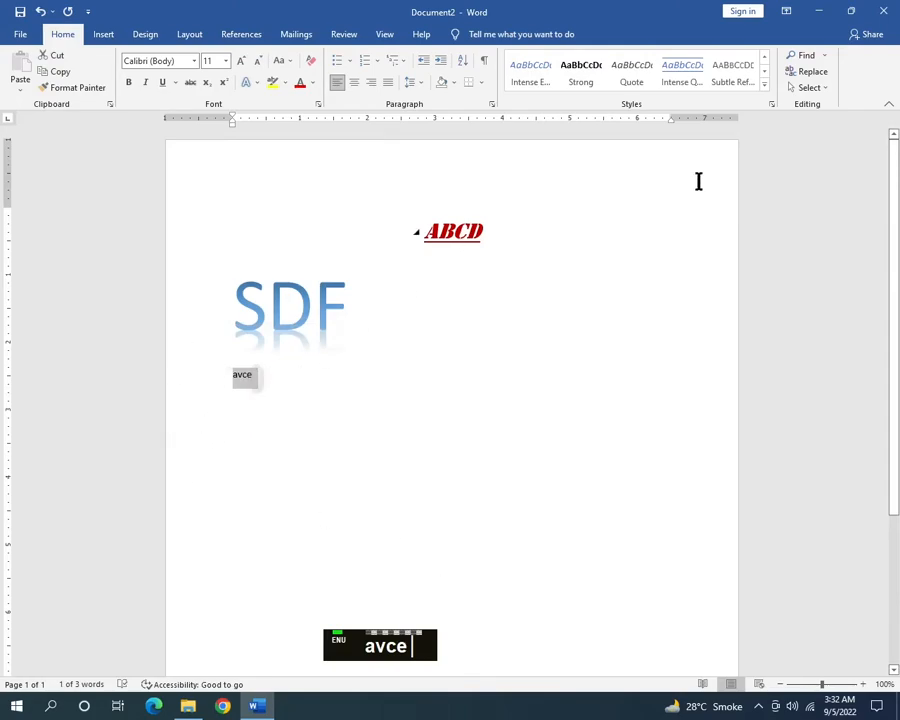
{"action": "left_click", "coordinate": [764, 86]}
{"action": "left_click", "coordinate": [538, 80]}
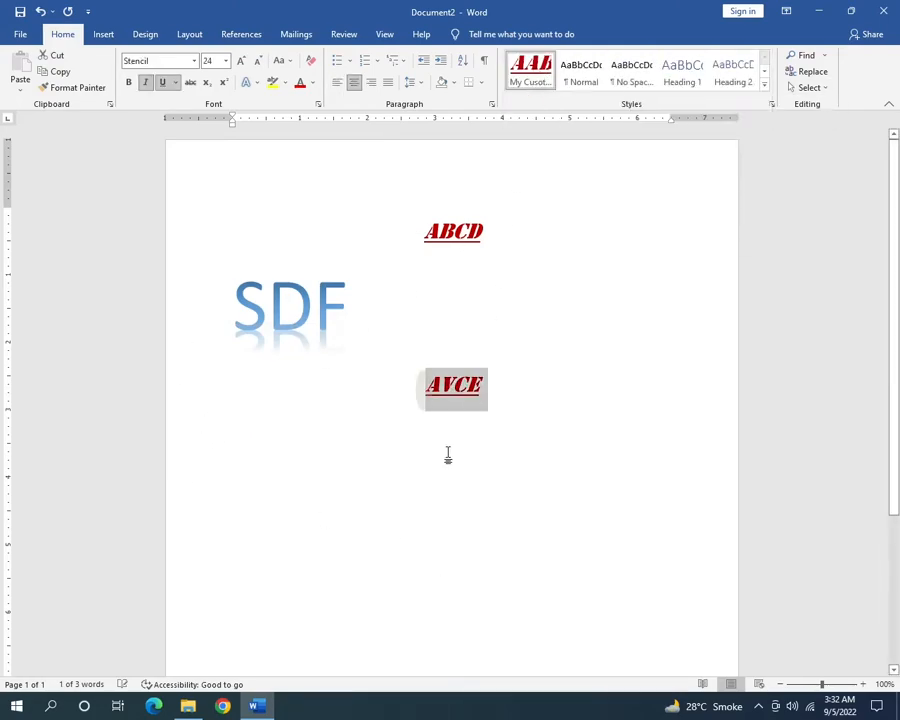
{"action": "left_click", "coordinate": [482, 412]}
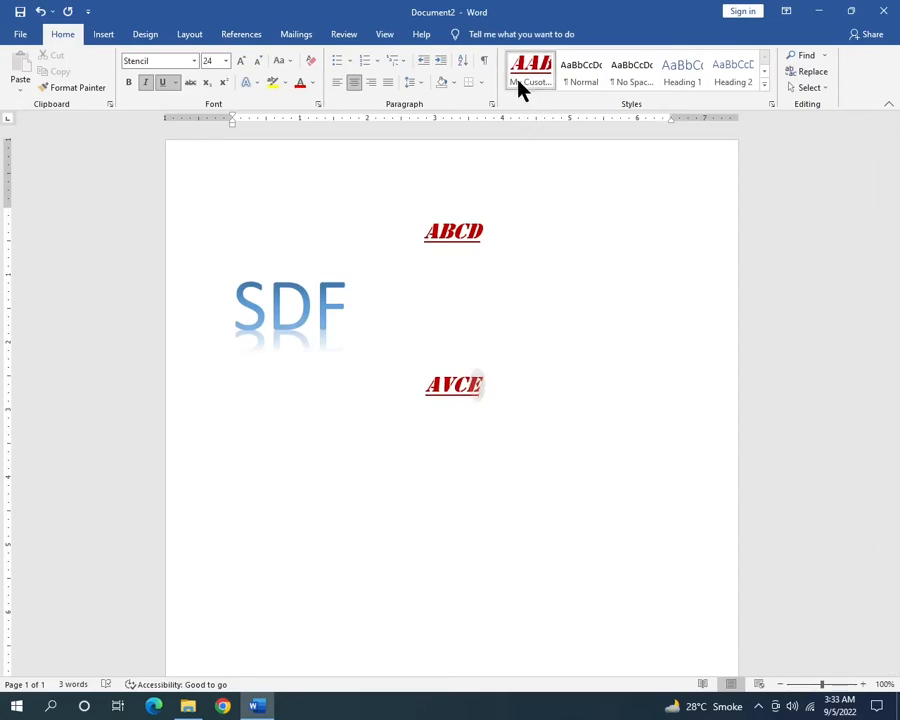
Step: Clear the formatting of the avce line
{"action": "left_click", "coordinate": [764, 86]}
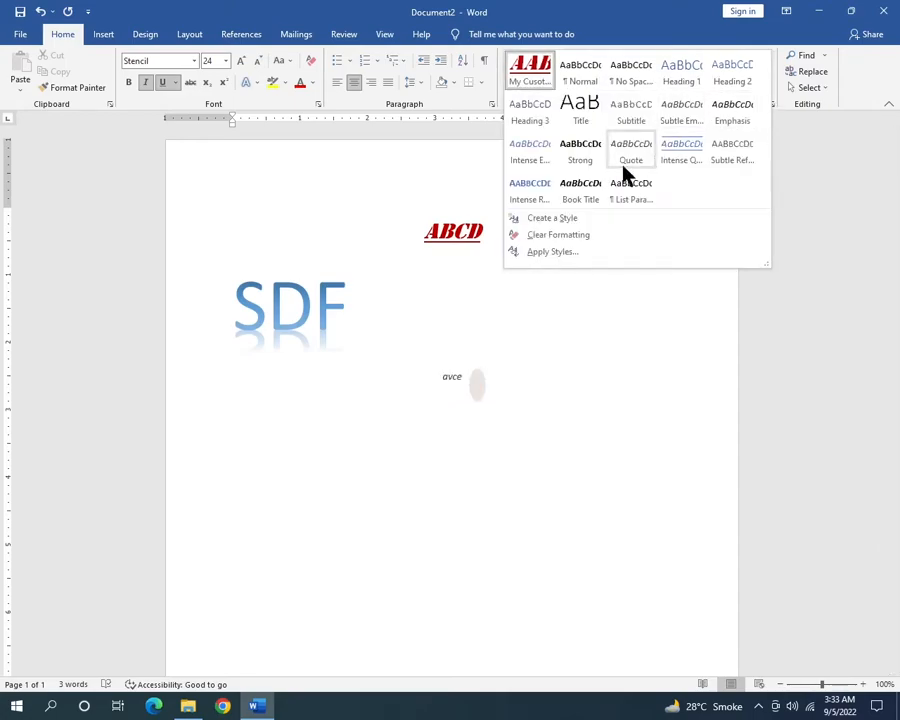
{"action": "left_click", "coordinate": [551, 236]}
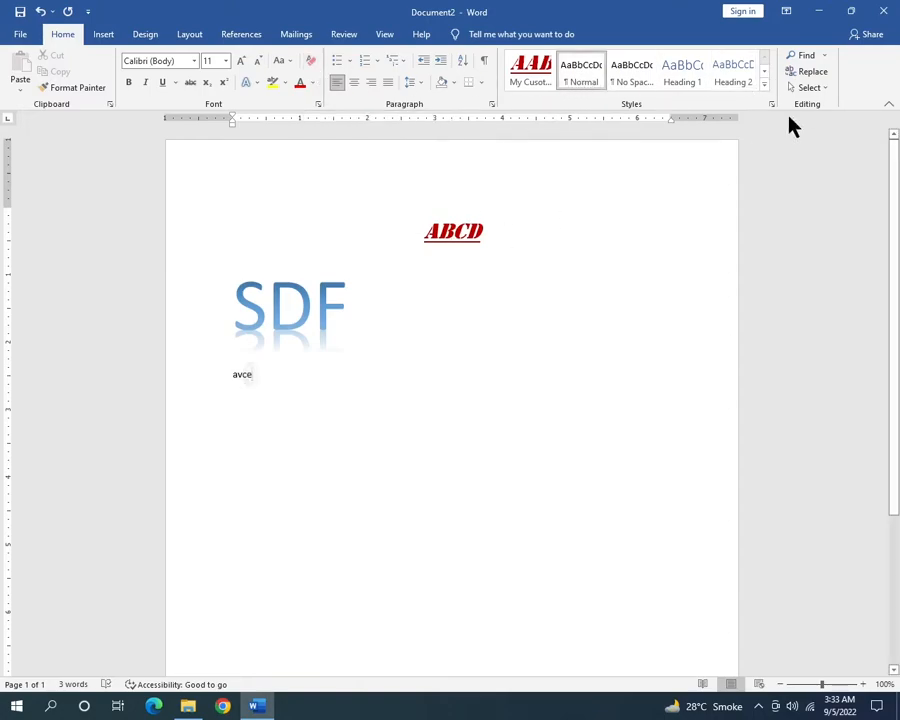
{"action": "left_click", "coordinate": [763, 86]}
{"action": "left_click", "coordinate": [261, 369]}
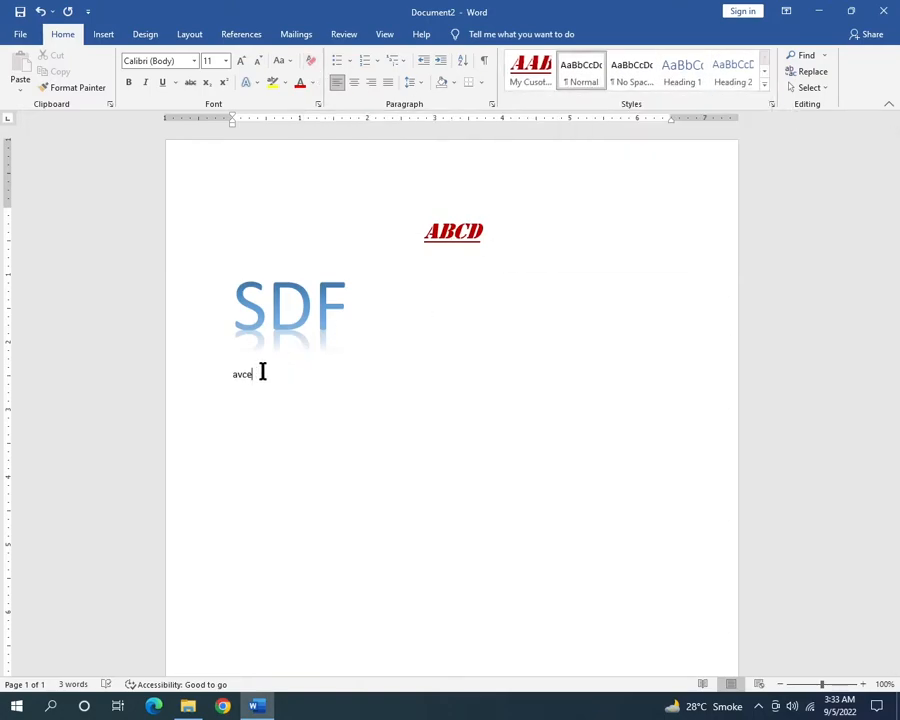
Step: Reapply My Cusotme Style to the avce line
{"action": "double_click", "coordinate": [242, 375]}
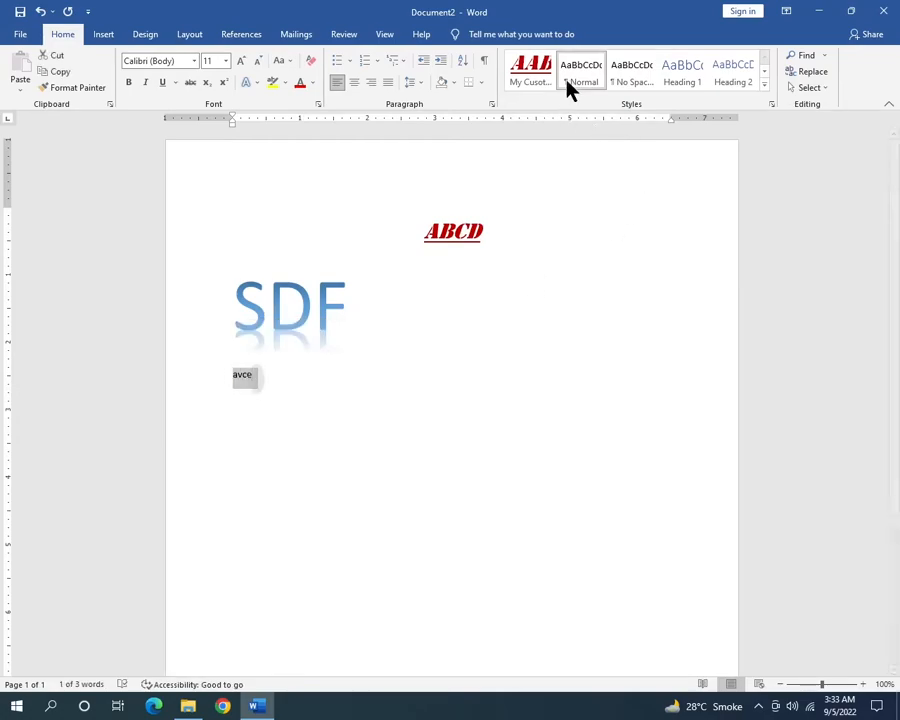
{"action": "left_click", "coordinate": [603, 293]}
{"action": "left_click_drag", "start_coordinate": [291, 376], "coordinate": [208, 375]}
{"action": "left_click", "coordinate": [528, 84]}
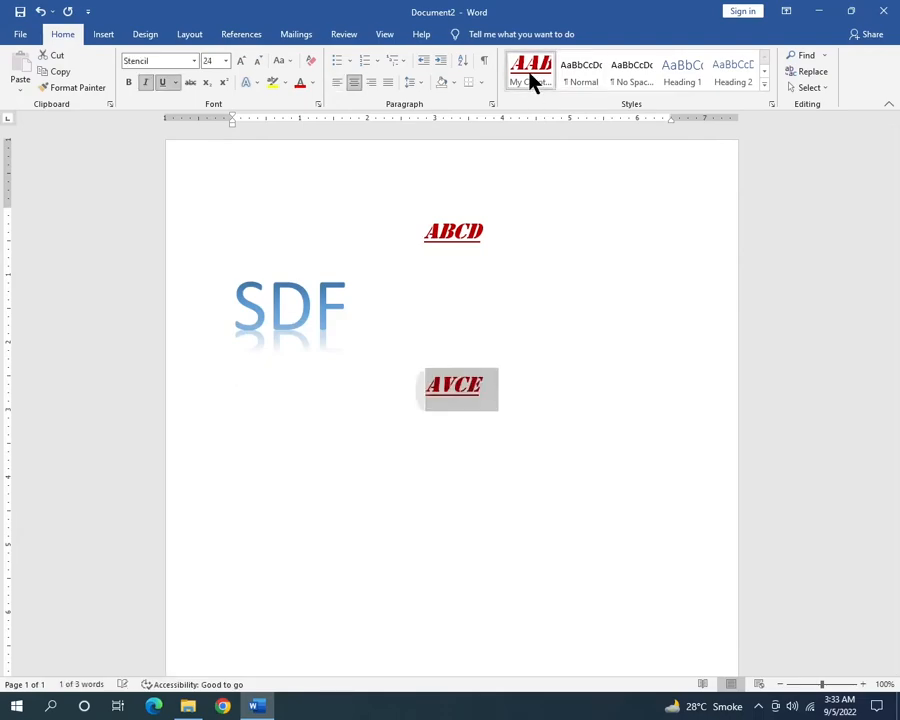
{"action": "left_click", "coordinate": [765, 87]}
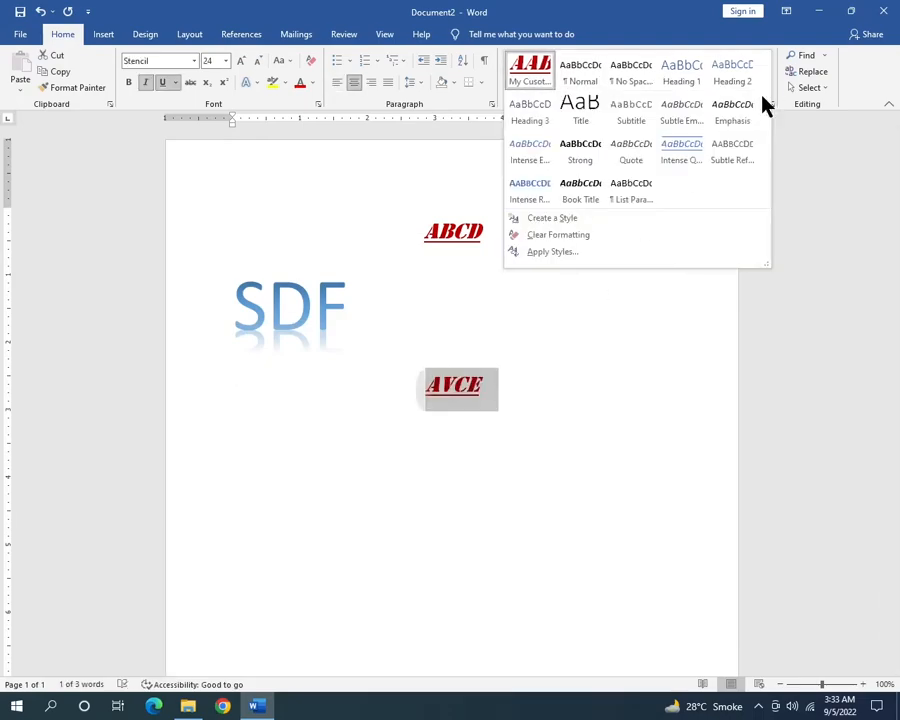
{"action": "left_click", "coordinate": [650, 328]}
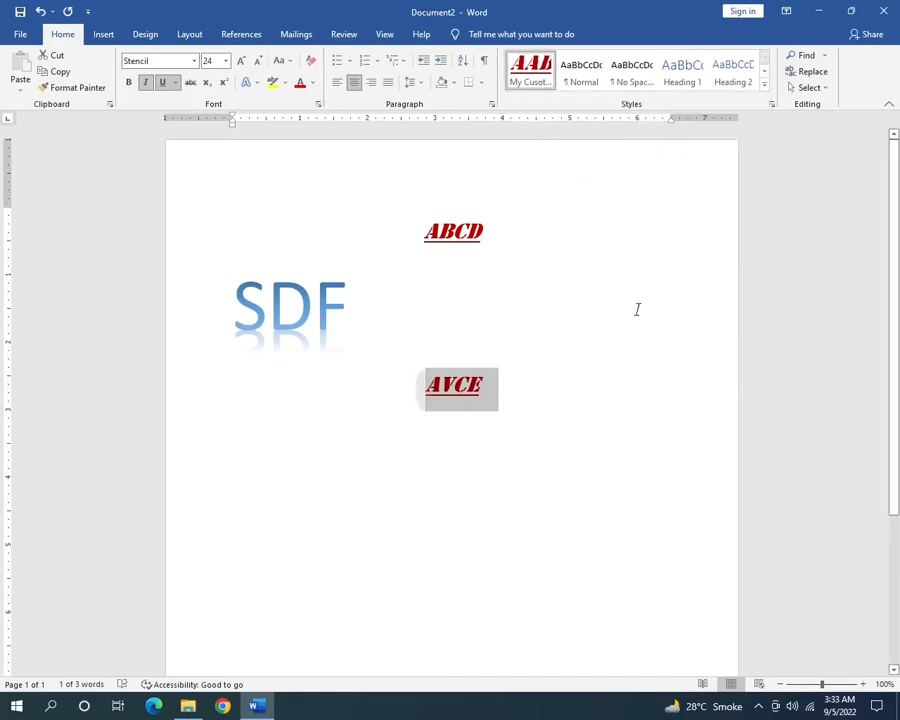
{"action": "left_click", "coordinate": [541, 389]}
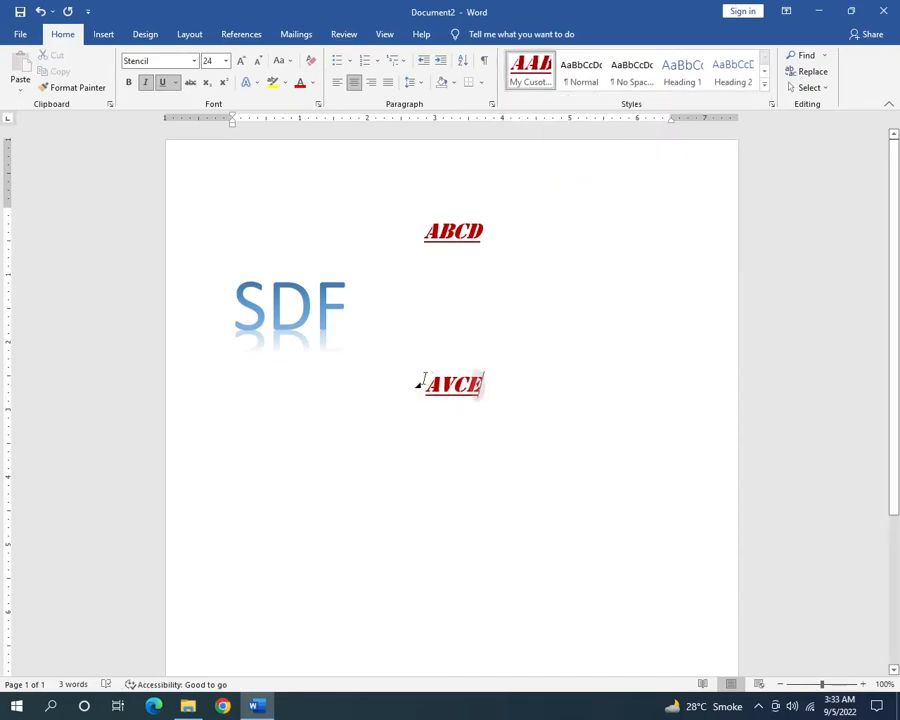
{"action": "double_click", "coordinate": [646, 329]}
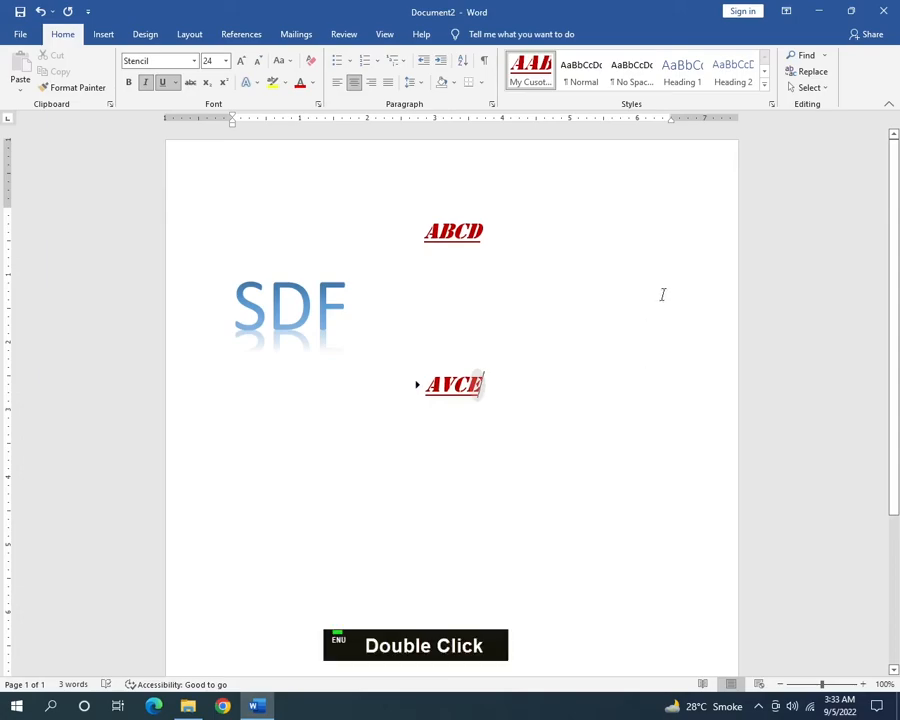
{"action": "left_click_drag", "start_coordinate": [535, 390], "coordinate": [414, 217]}
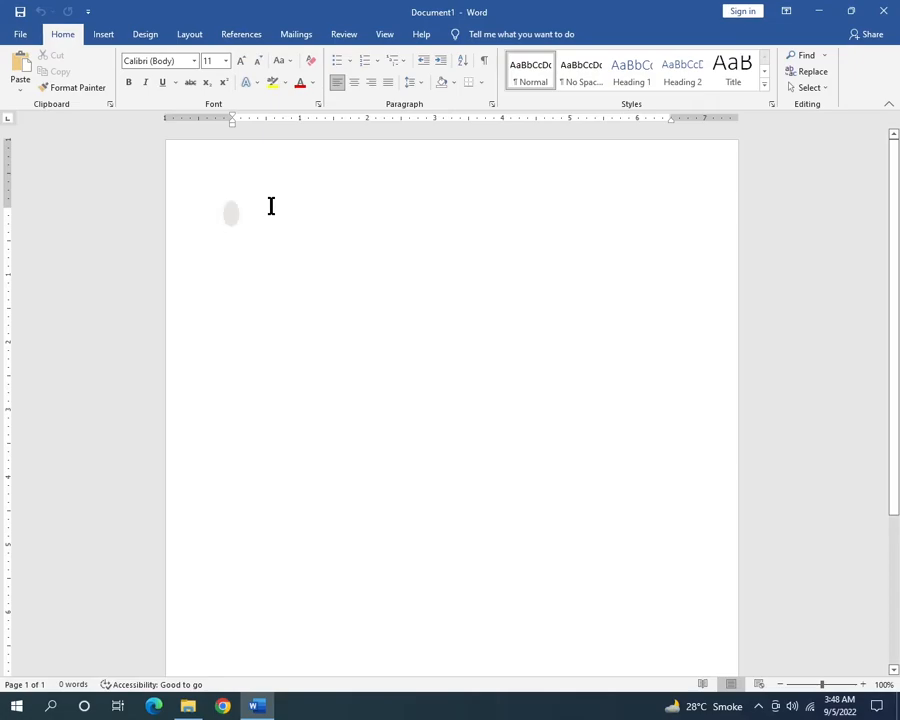
Step: Generate placeholder paragraphs in the blank document with =lorem(7,9)
{"action": "type", "text": "=lorem("}
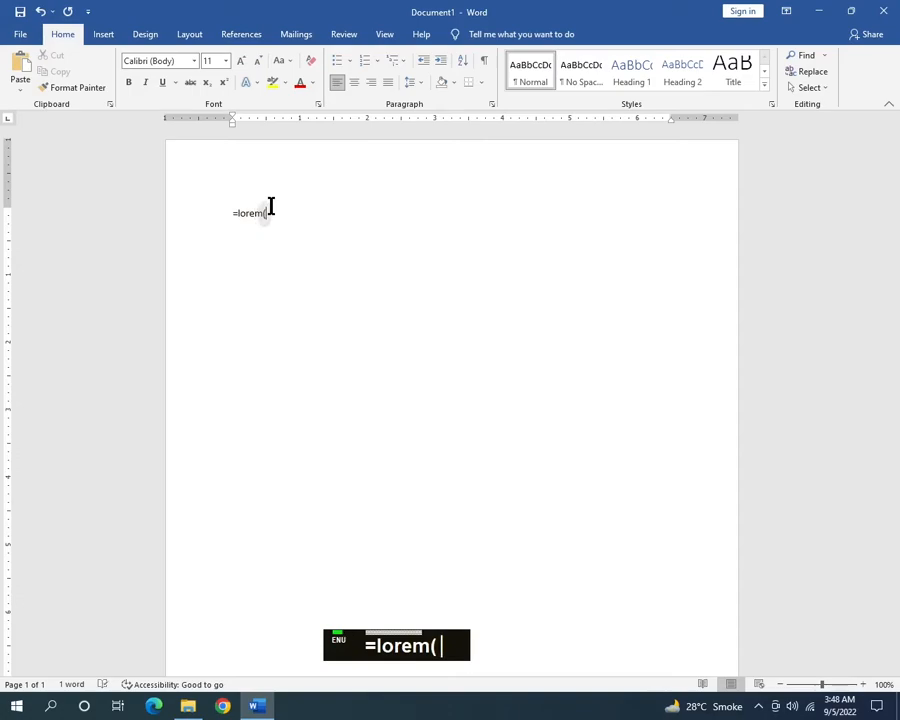
{"action": "type", "text": "7,9"}
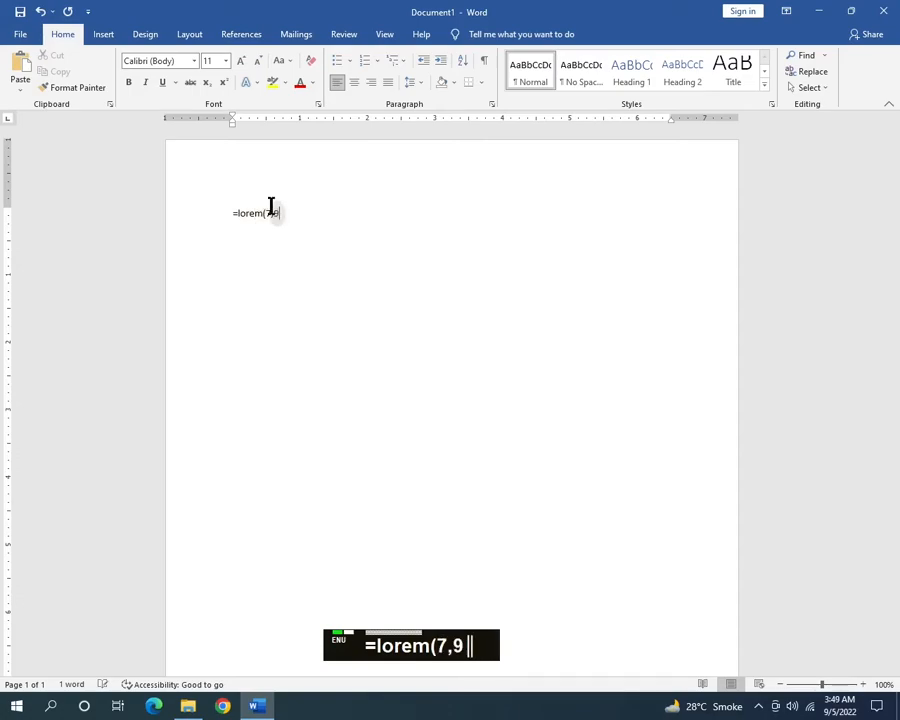
{"action": "type", "text": ")"}
{"action": "key", "text": "Return"}
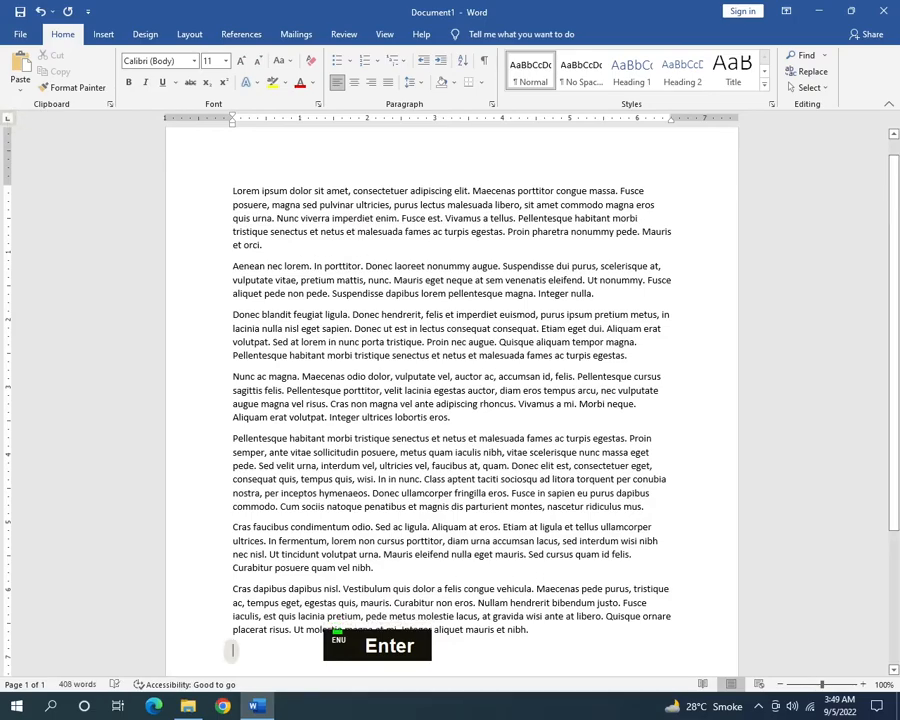
Step: Justify all the placeholder paragraphs
{"action": "scroll", "coordinate": [536, 422], "scroll_direction": "down", "scroll_amount": 2}
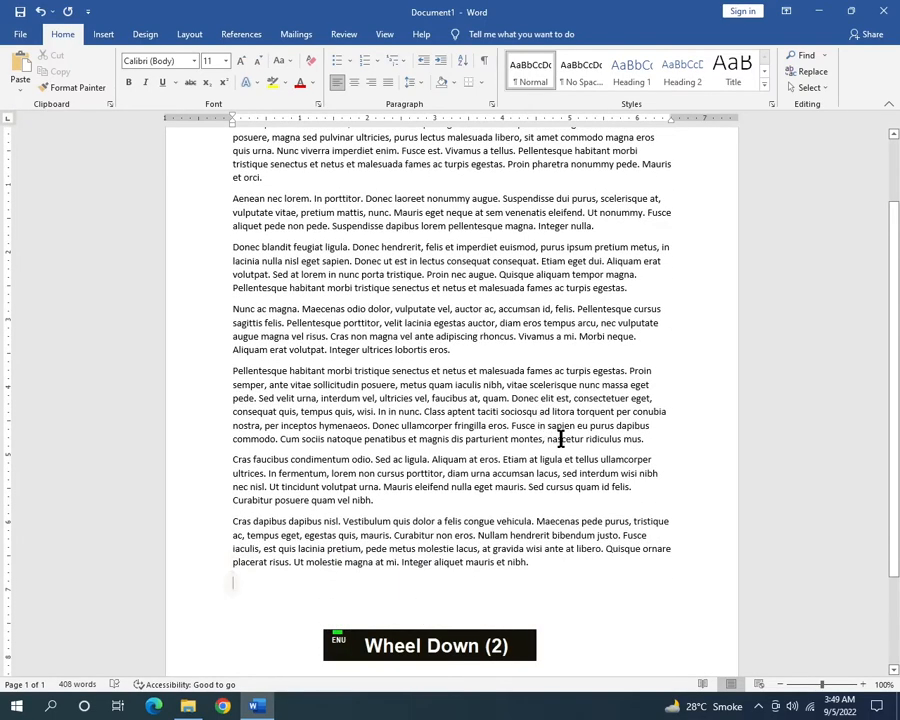
{"action": "left_click_drag", "start_coordinate": [546, 562], "coordinate": [215, 212]}
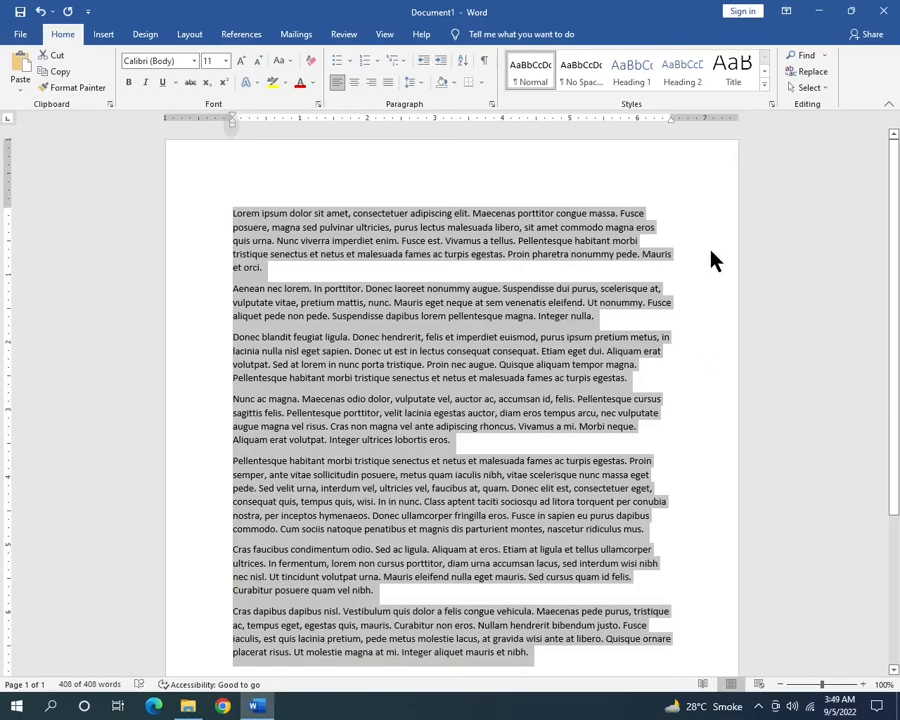
{"action": "left_click", "coordinate": [388, 82]}
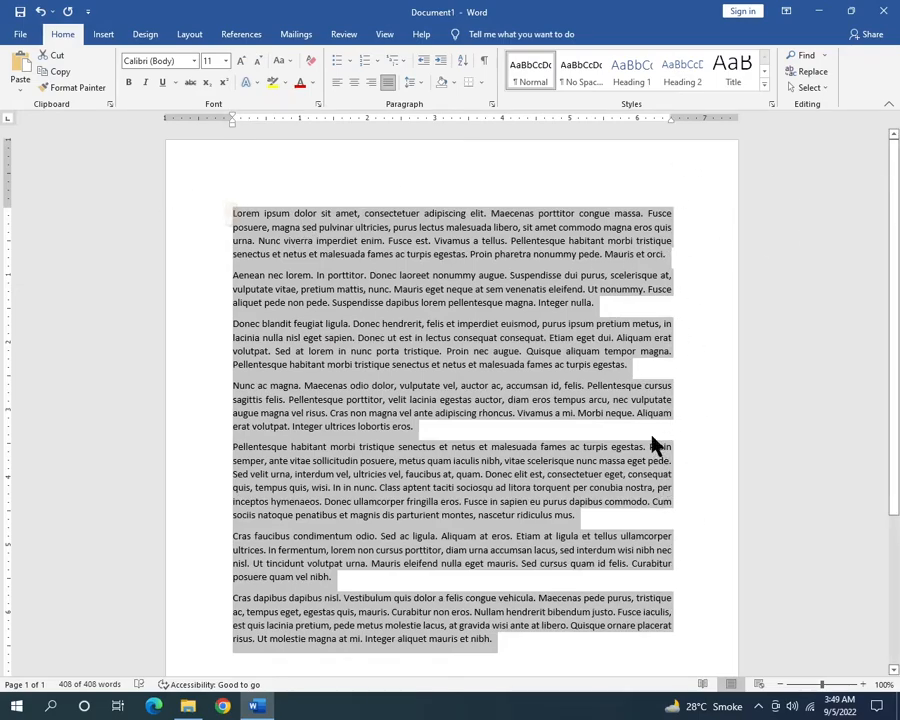
{"action": "left_click", "coordinate": [611, 414]}
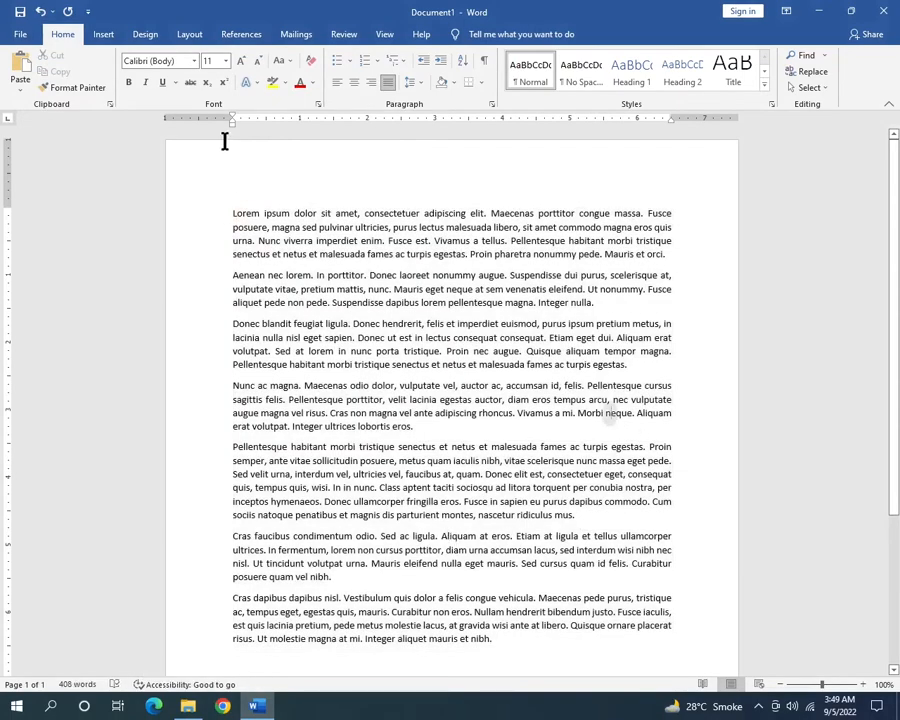
Step: Copy the letters "psum" from the word "ipsum" in the first paragraph
{"action": "left_click", "coordinate": [272, 213]}
{"action": "double_click", "coordinate": [275, 212]}
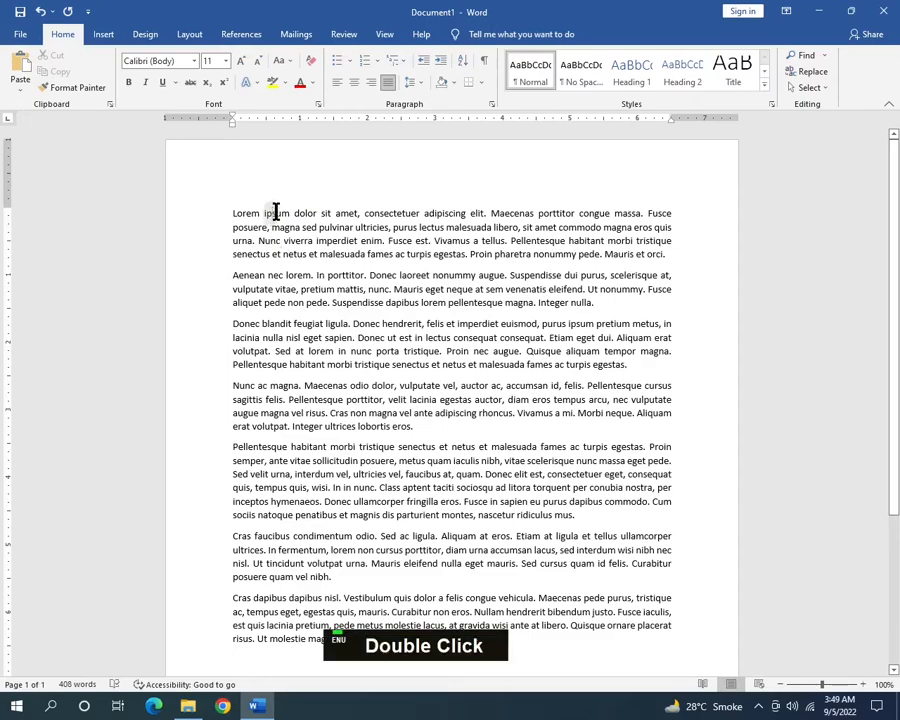
{"action": "double_click", "coordinate": [275, 211]}
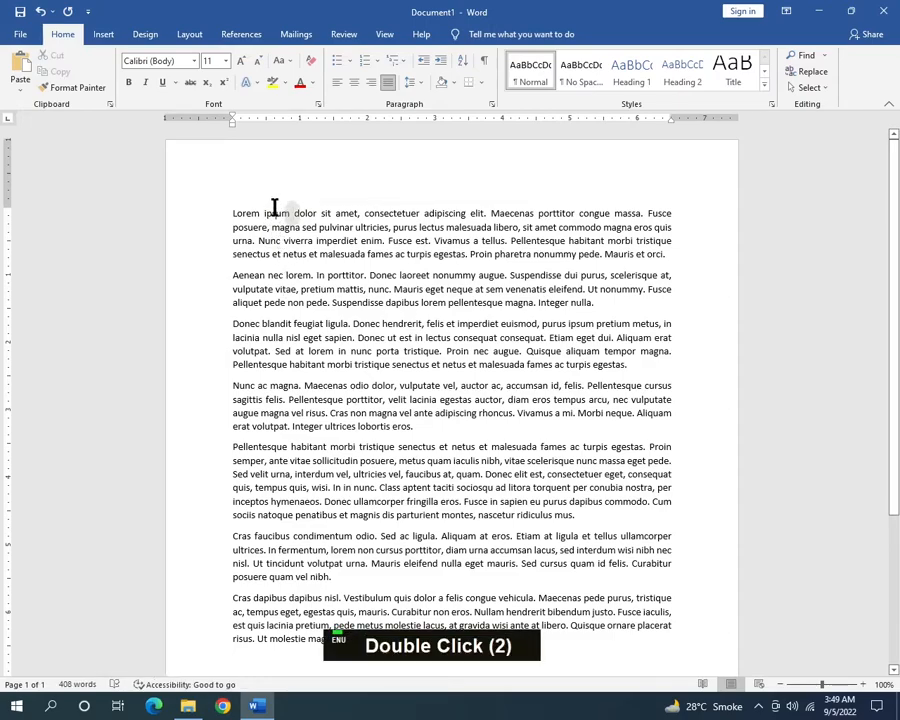
{"action": "key", "text": "ctrl+c"}
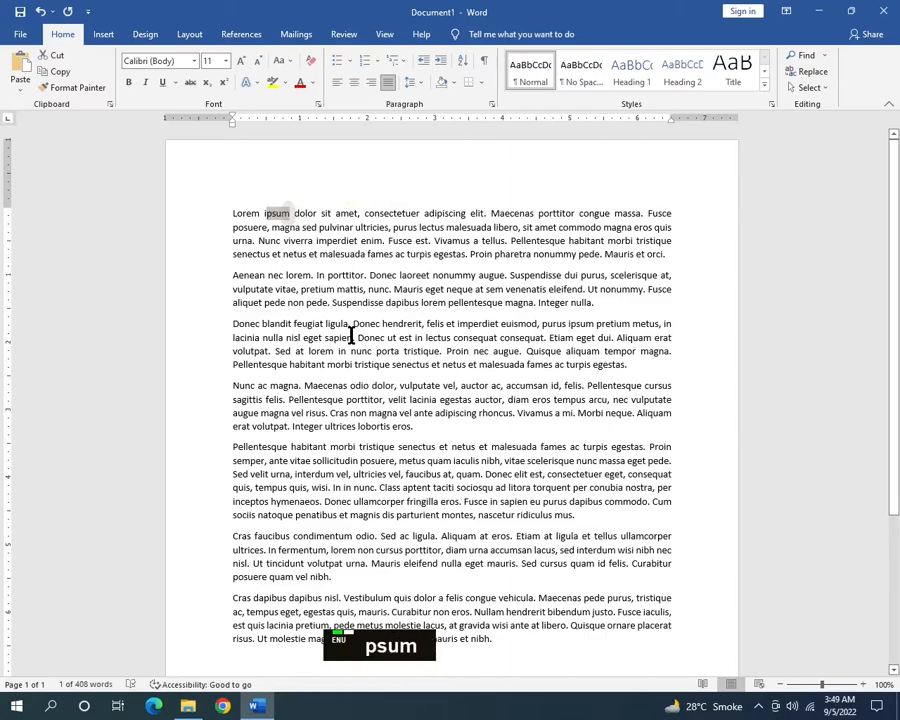
Step: Copy the whole word "ipsum" from the first paragraph
{"action": "left_click", "coordinate": [264, 211]}
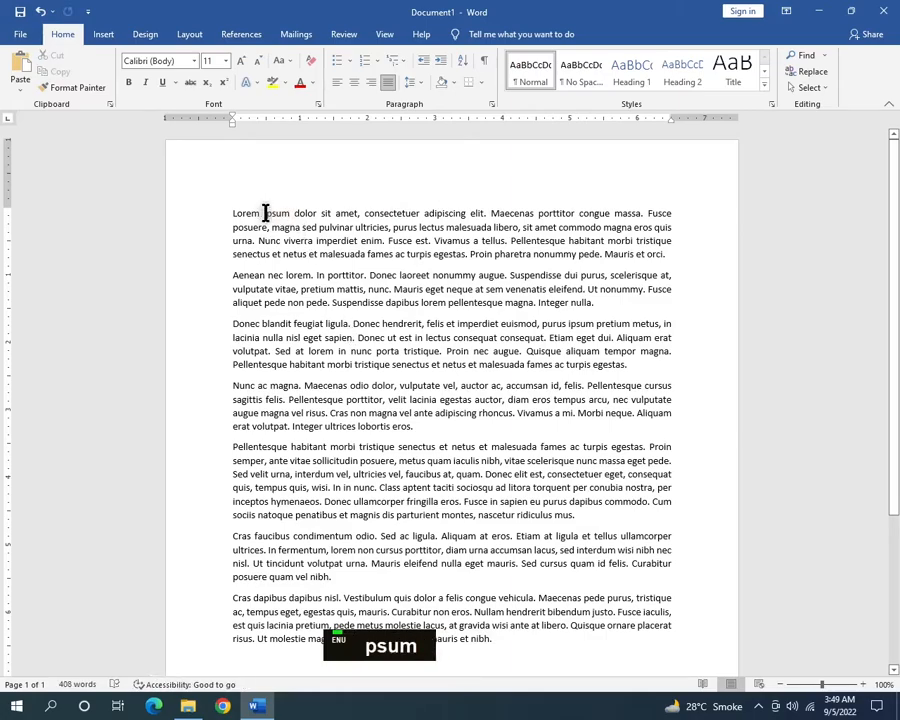
{"action": "double_click", "coordinate": [277, 213]}
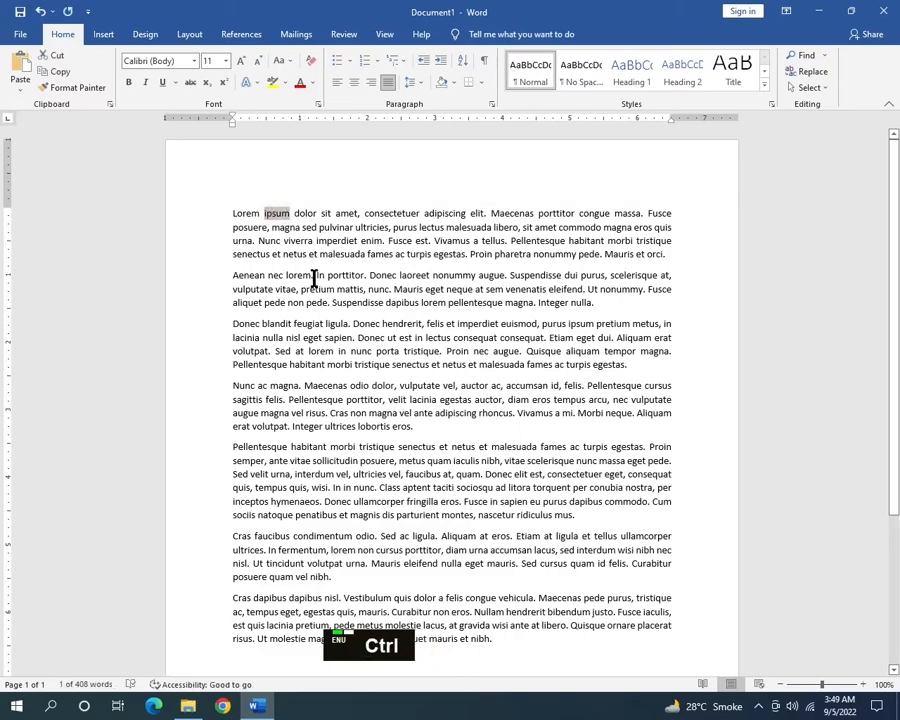
{"action": "key", "text": "ctrl+c"}
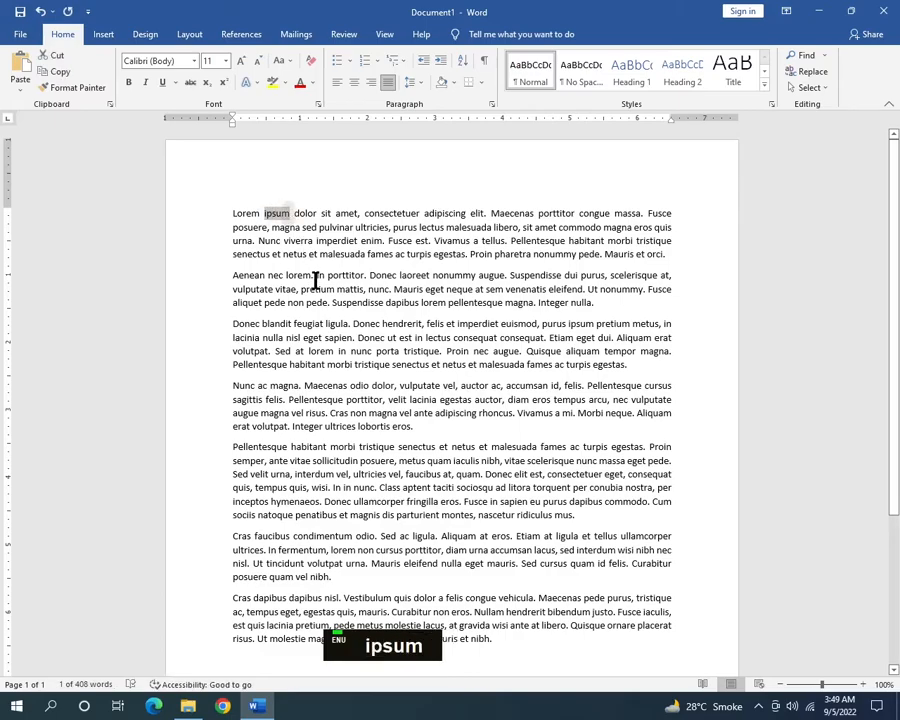
{"action": "key", "text": "ctrl+c"}
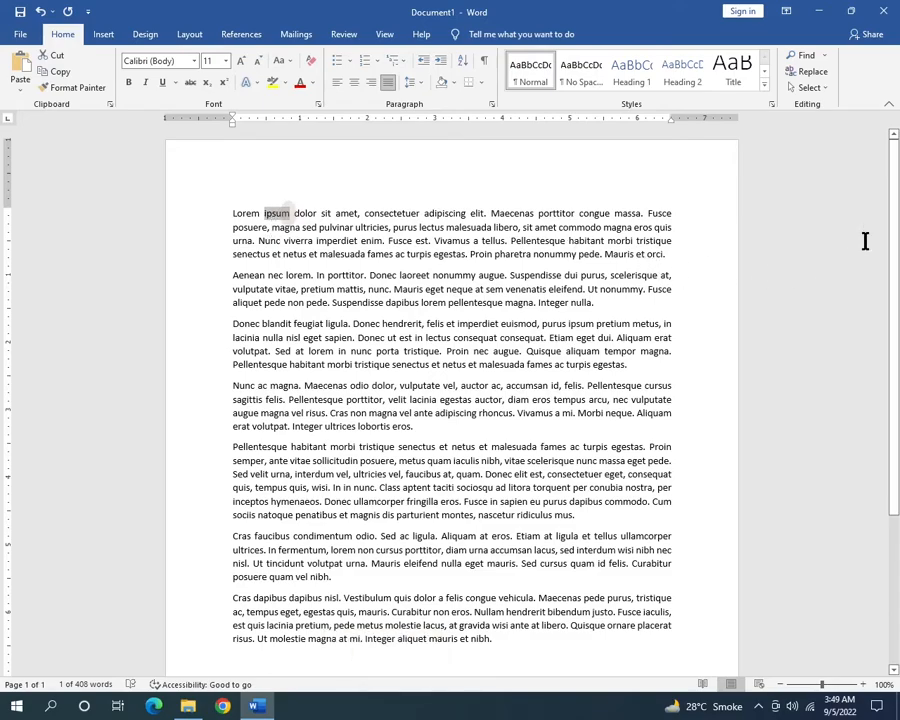
Step: Open the document search and look for the word "ipsum"
{"action": "left_click", "coordinate": [790, 56]}
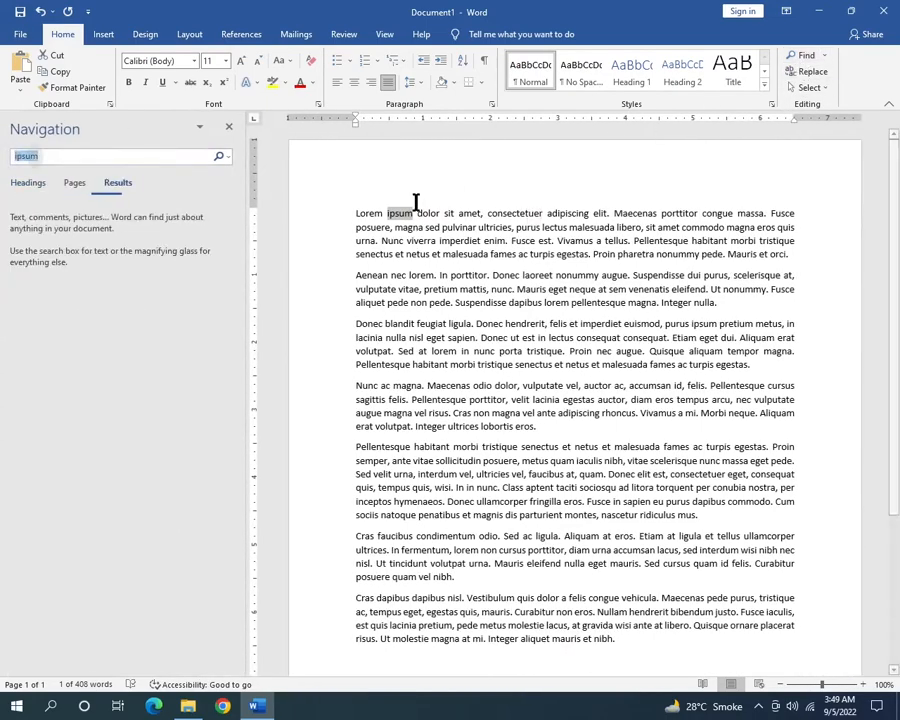
{"action": "left_click", "coordinate": [49, 158]}
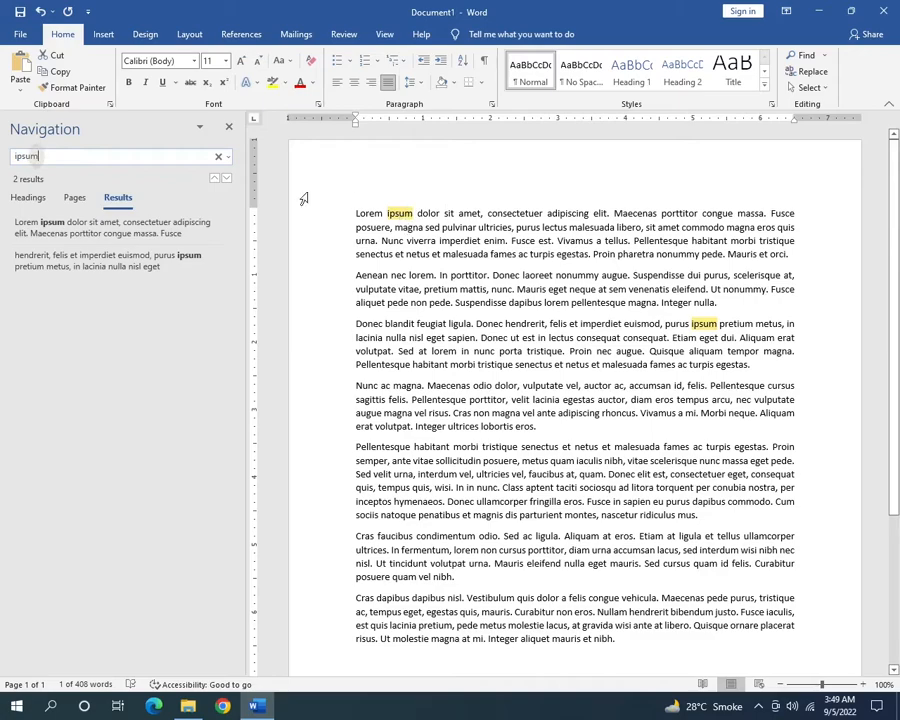
{"action": "left_click", "coordinate": [45, 156]}
{"action": "left_click_drag", "start_coordinate": [45, 156], "coordinate": [8, 176]}
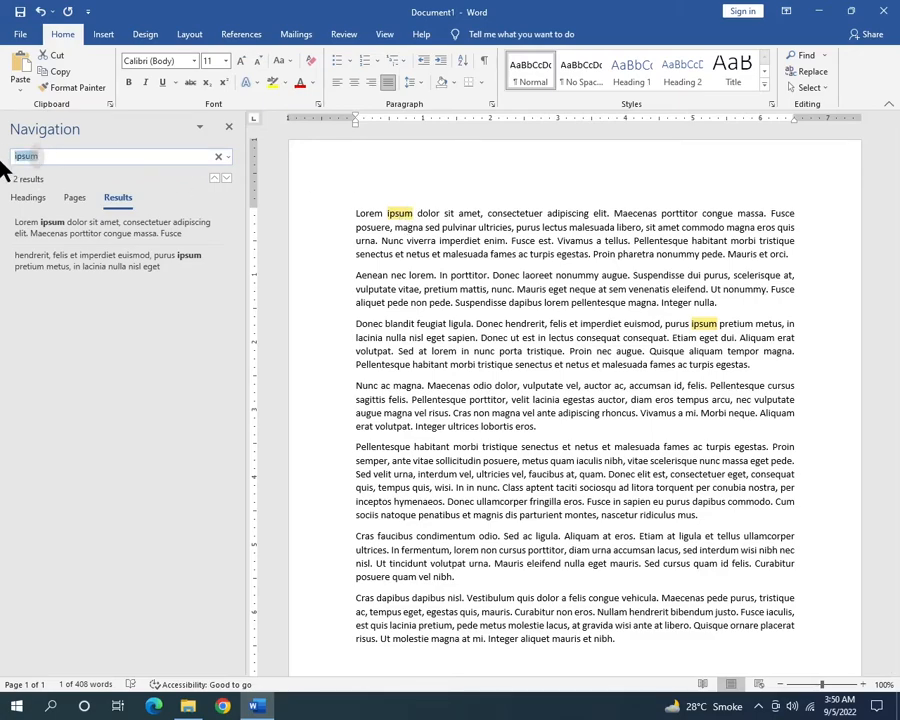
{"action": "type", "text": "ipsum"}
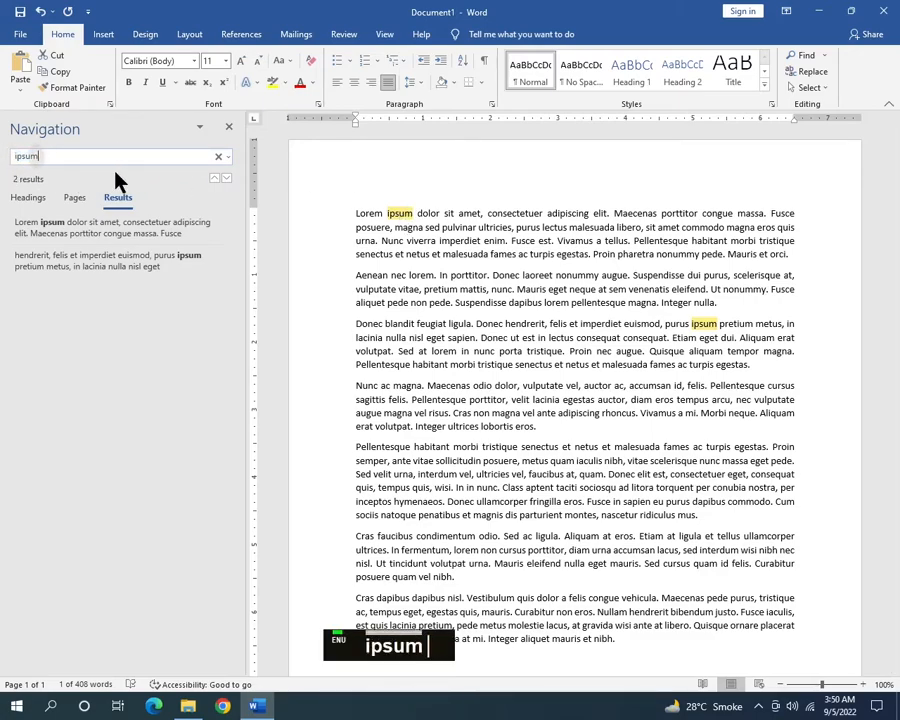
{"action": "left_click", "coordinate": [22, 68]}
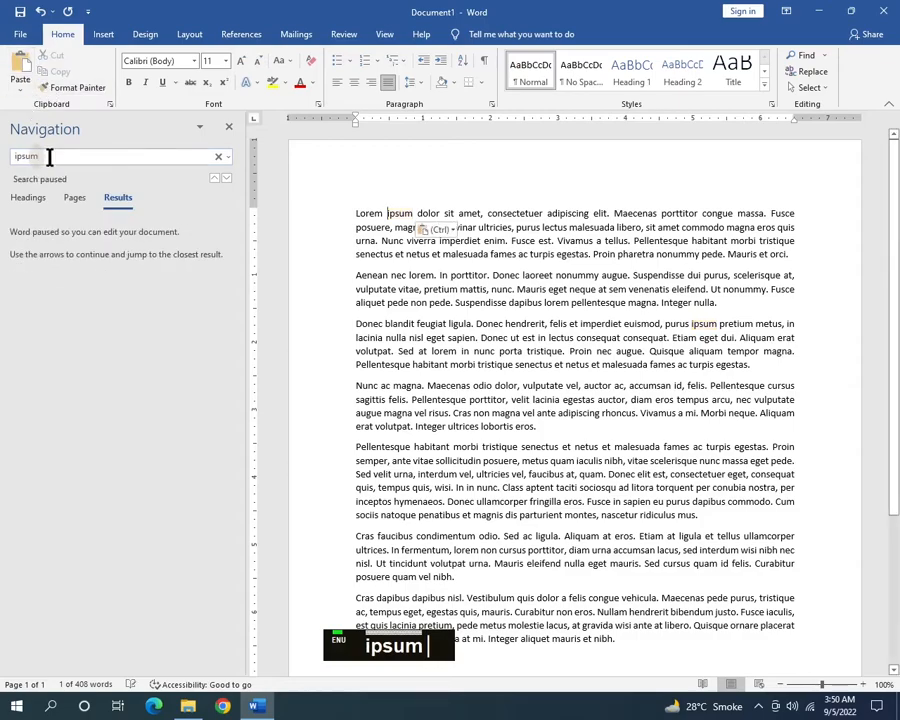
{"action": "double_click", "coordinate": [56, 155]}
{"action": "left_click", "coordinate": [20, 64]}
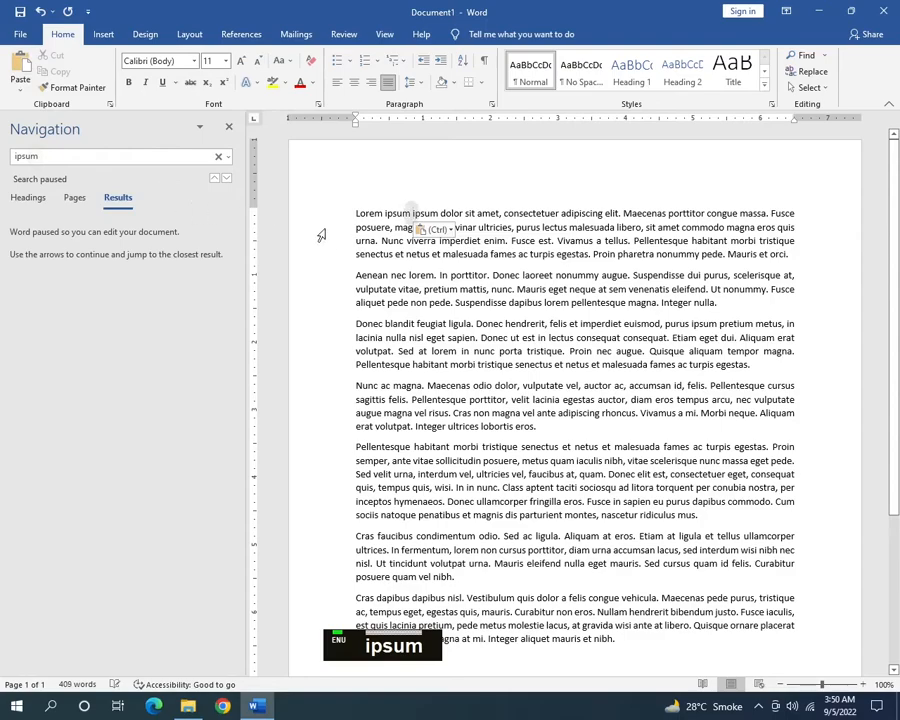
{"action": "key", "text": "ctrl+z"}
{"action": "key", "text": "ctrl+c"}
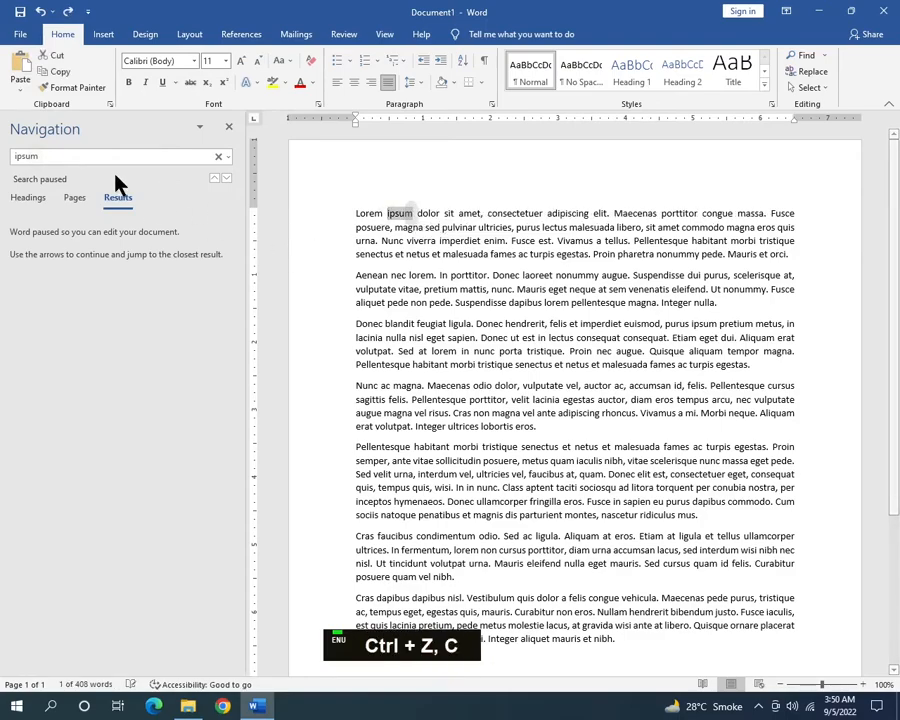
Step: Clear the search term and search the document again for "ipsum"
{"action": "left_click", "coordinate": [65, 155]}
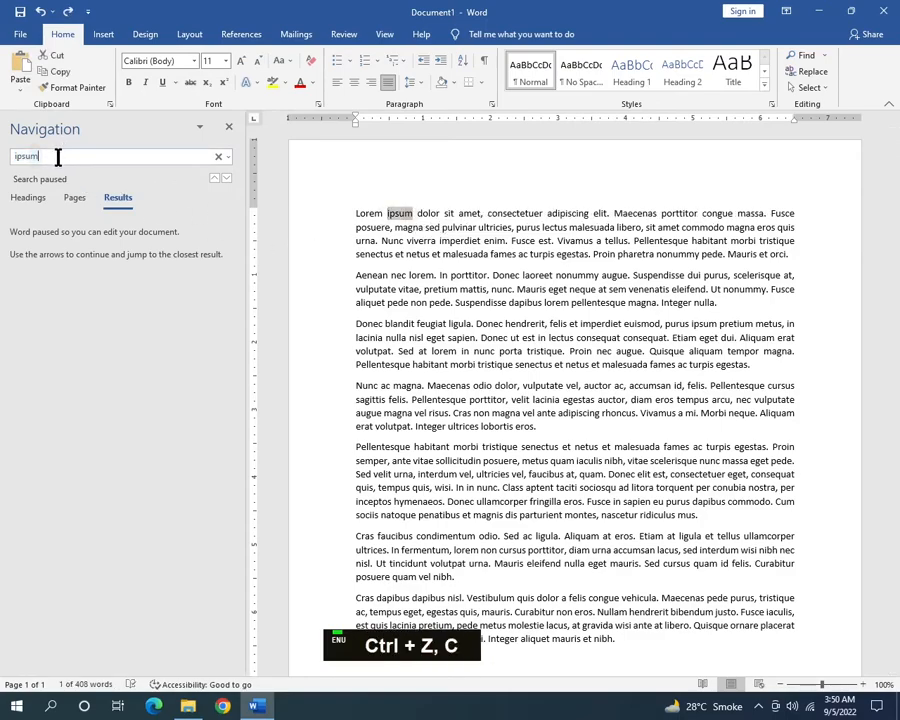
{"action": "left_click", "coordinate": [218, 156]}
{"action": "left_click", "coordinate": [155, 156]}
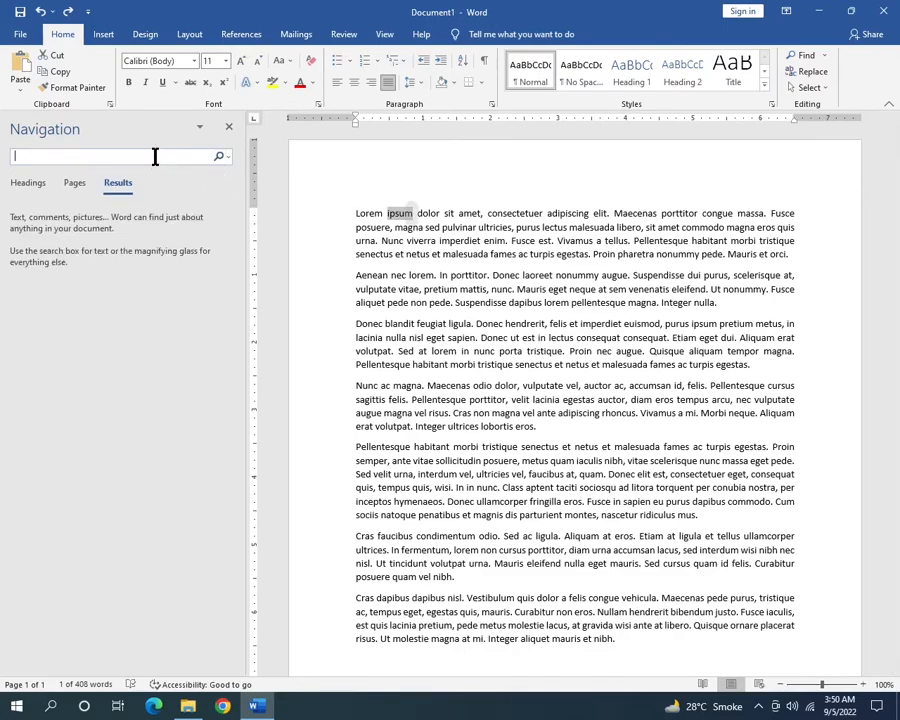
{"action": "type", "text": "ipsum"}
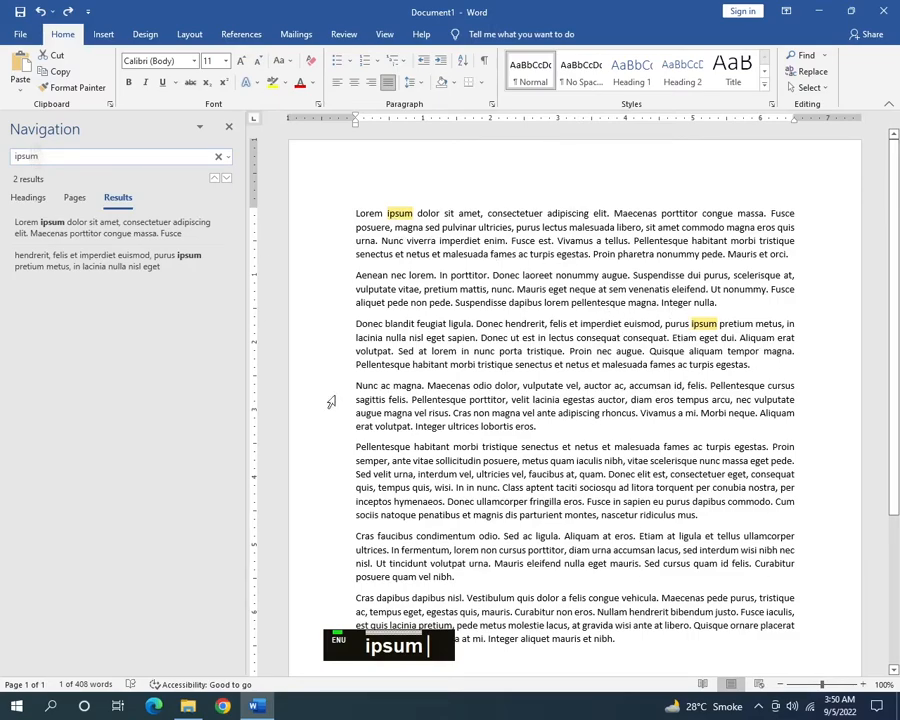
Step: Review the "ipsum" matches as page thumbnails and as a list, jumping to the second and first occurrences
{"action": "left_click", "coordinate": [68, 205]}
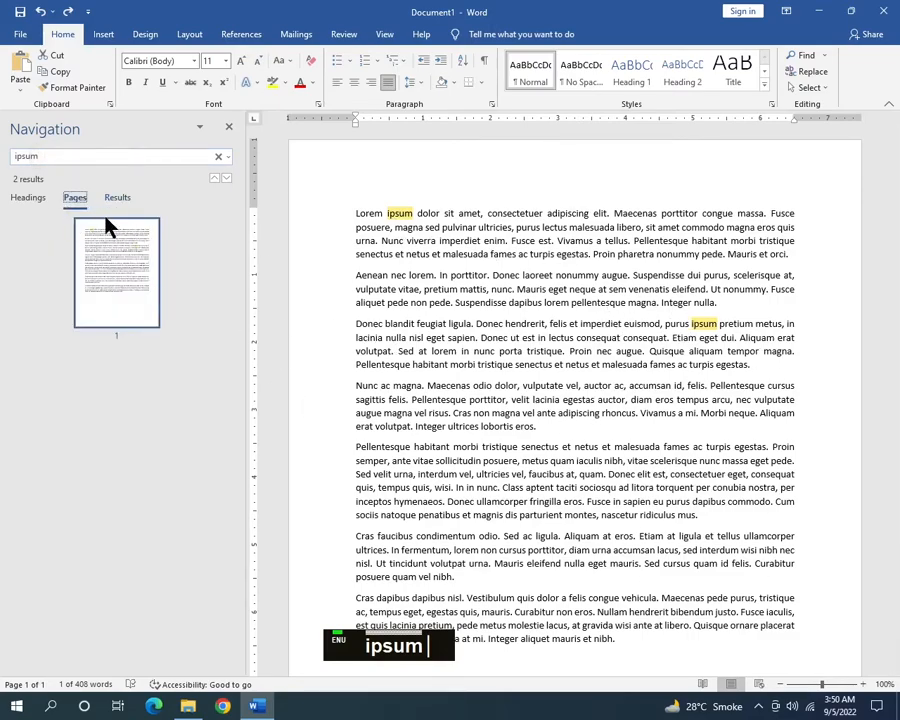
{"action": "left_click", "coordinate": [114, 206]}
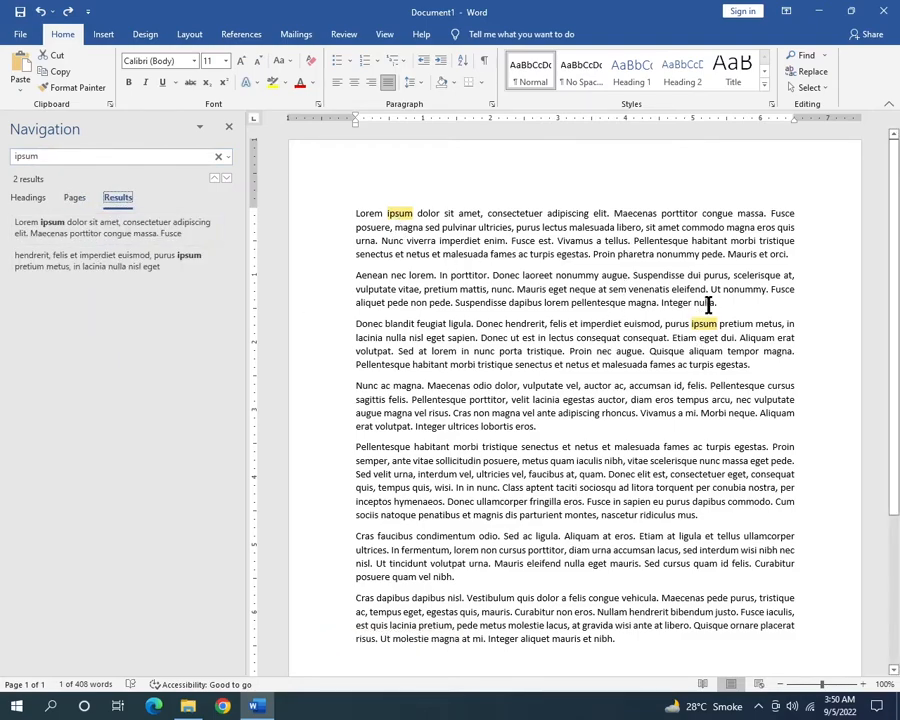
{"action": "scroll", "coordinate": [598, 450], "scroll_direction": "down", "scroll_amount": 10}
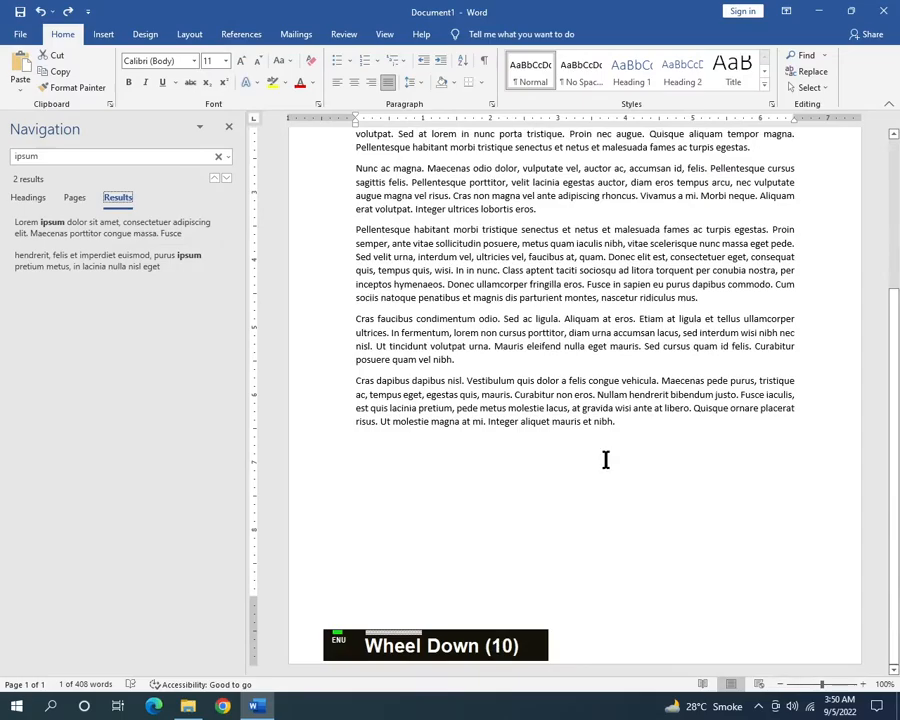
{"action": "scroll", "coordinate": [608, 462], "scroll_direction": "up", "scroll_amount": 5}
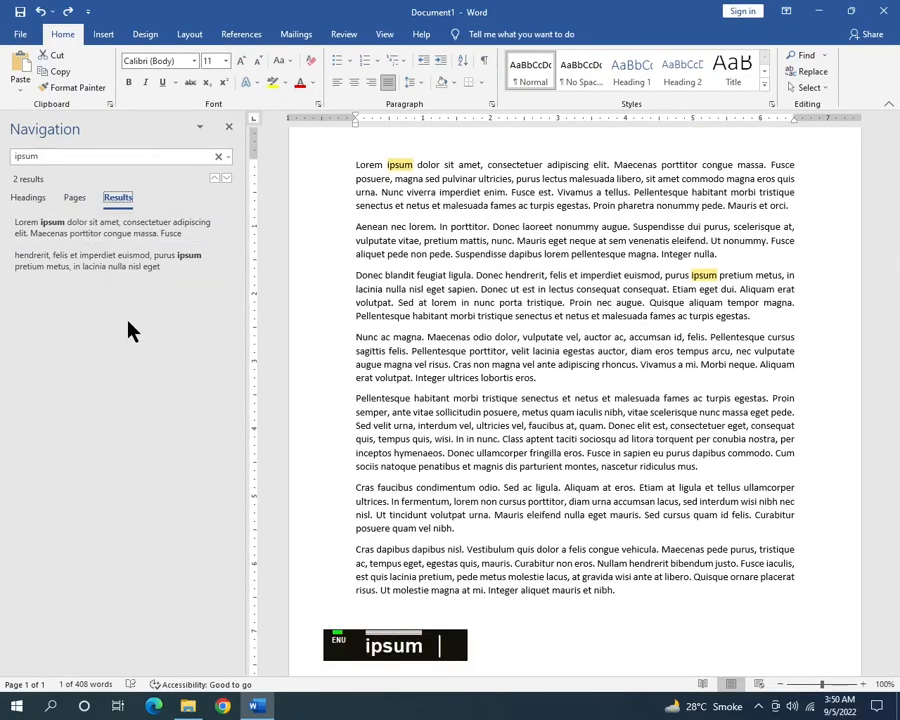
{"action": "left_click", "coordinate": [131, 267]}
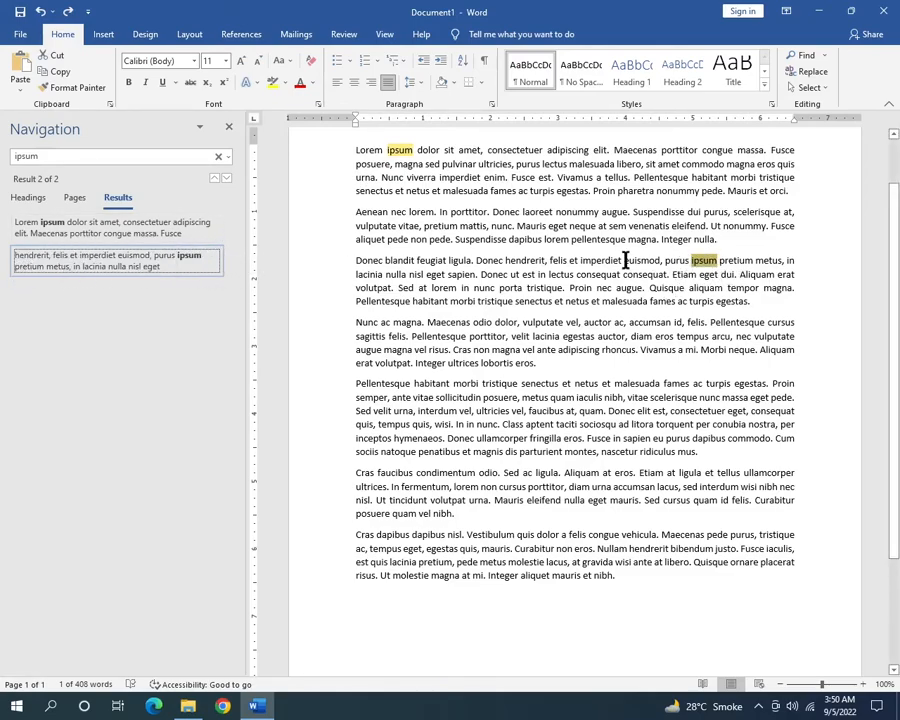
{"action": "left_click", "coordinate": [116, 232]}
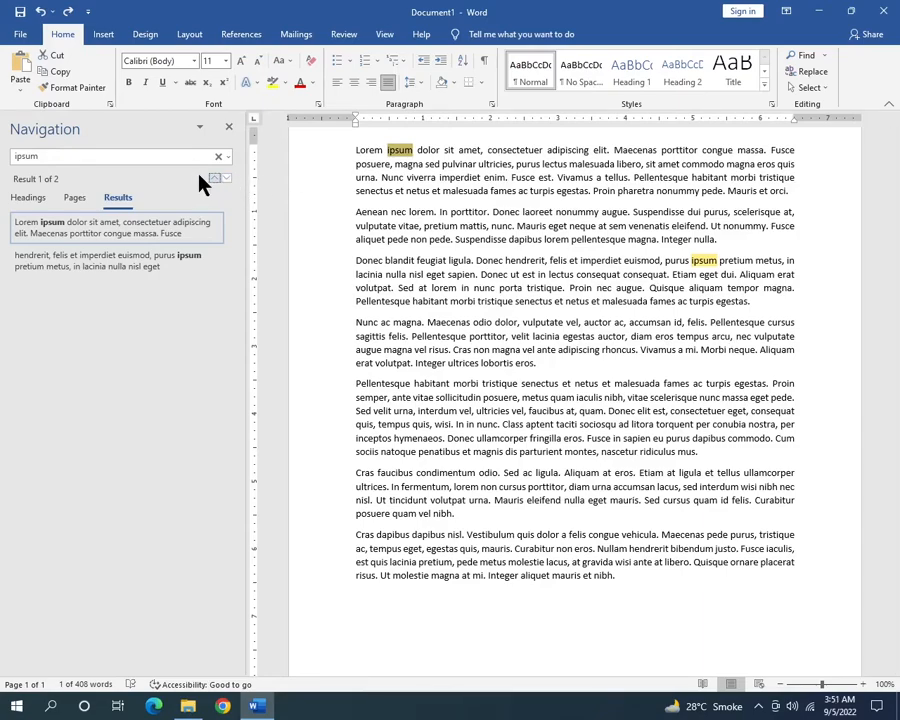
Step: Copy all the placeholder paragraphs and paste them onto a new page after a page break, with the page thumbnails shown
{"action": "left_click", "coordinate": [75, 199]}
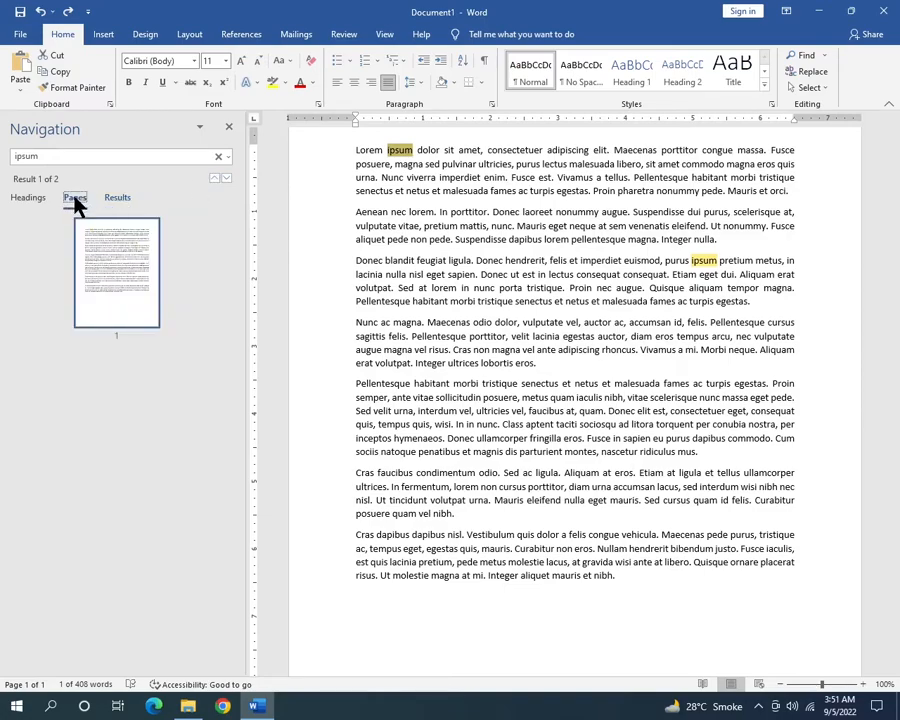
{"action": "left_click_drag", "start_coordinate": [660, 586], "coordinate": [352, 146]}
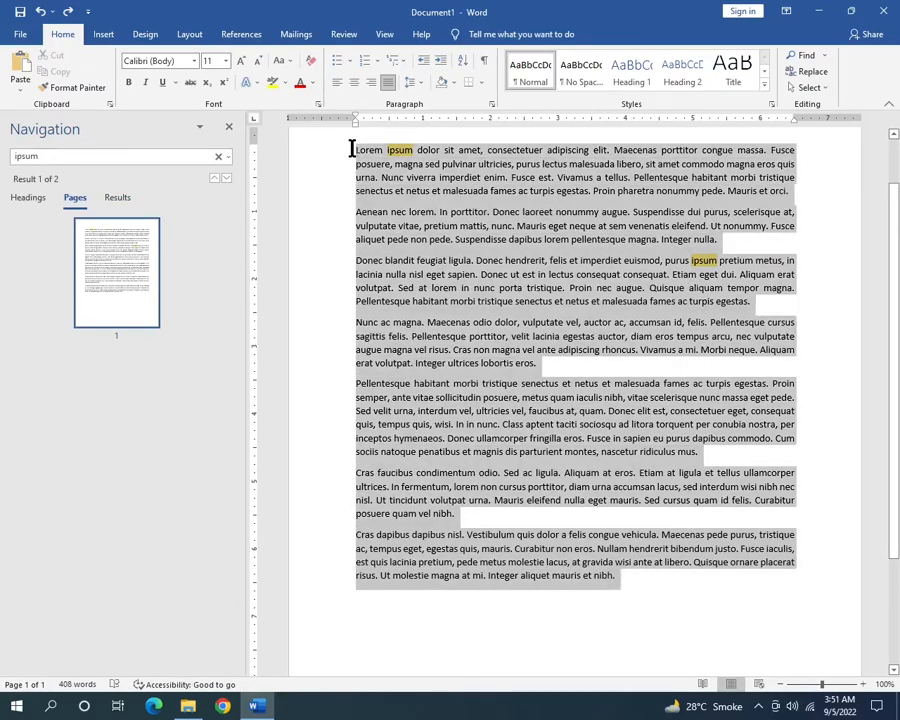
{"action": "key", "text": "ctrl+c"}
{"action": "scroll", "coordinate": [520, 504], "scroll_direction": "down", "scroll_amount": 8}
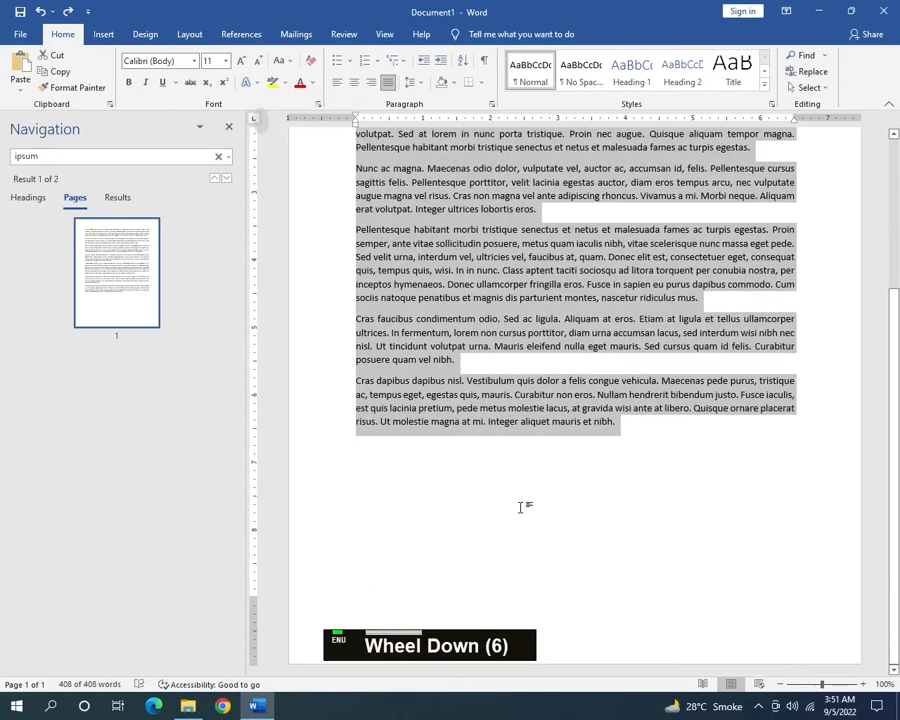
{"action": "left_click", "coordinate": [620, 451]}
{"action": "key", "text": "ctrl+Return"}
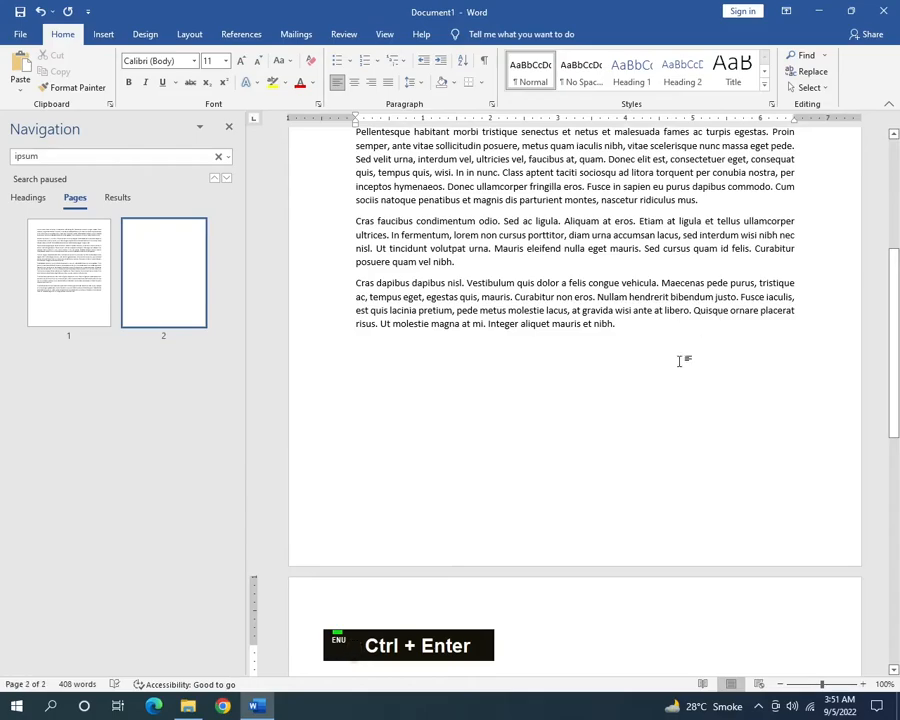
{"action": "scroll", "coordinate": [416, 424], "scroll_direction": "down", "scroll_amount": 7}
{"action": "key", "text": "ctrl+v"}
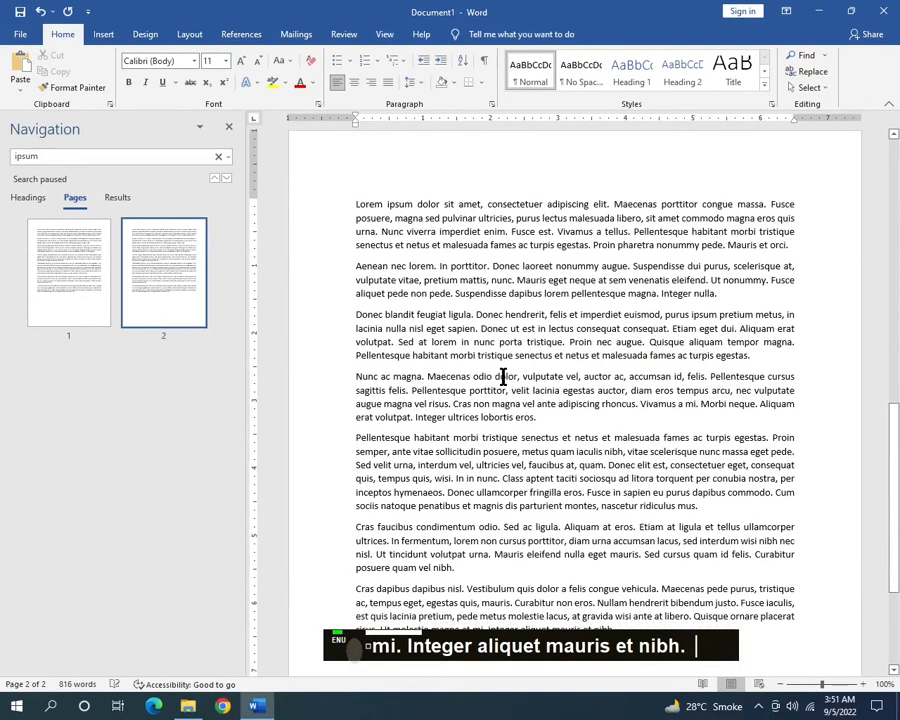
{"action": "scroll", "coordinate": [503, 376], "scroll_direction": "up", "scroll_amount": 9}
{"action": "left_click", "coordinate": [118, 197]}
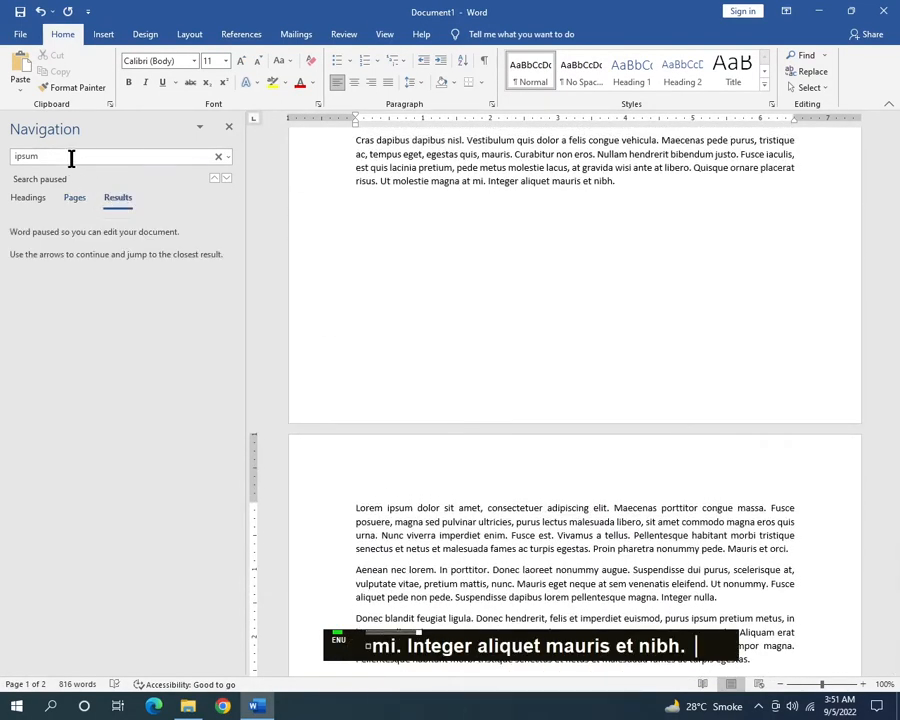
{"action": "left_click", "coordinate": [218, 156]}
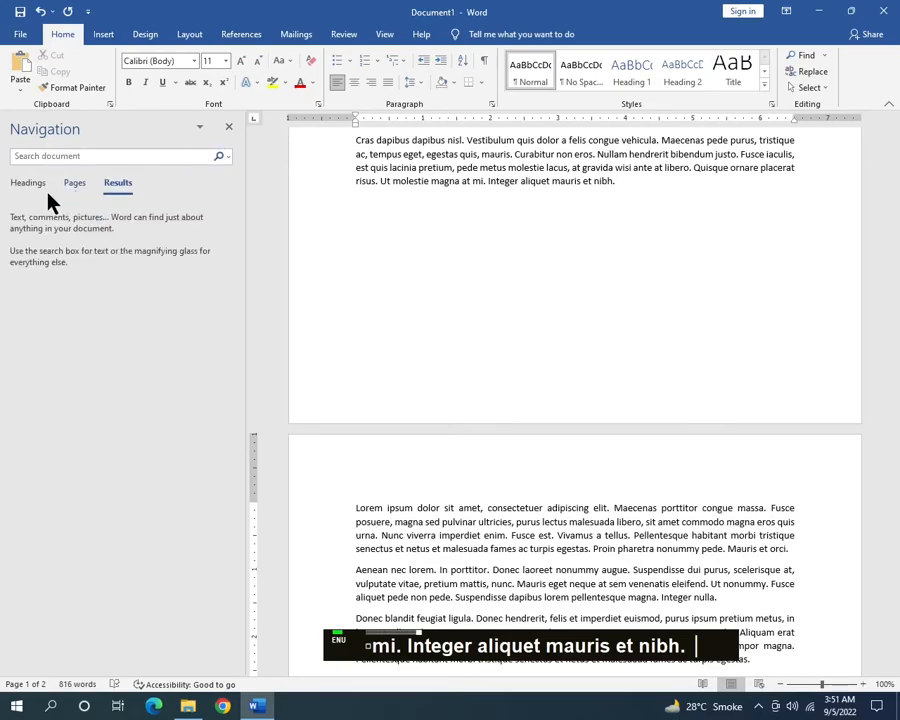
{"action": "key", "text": "ctrl+v"}
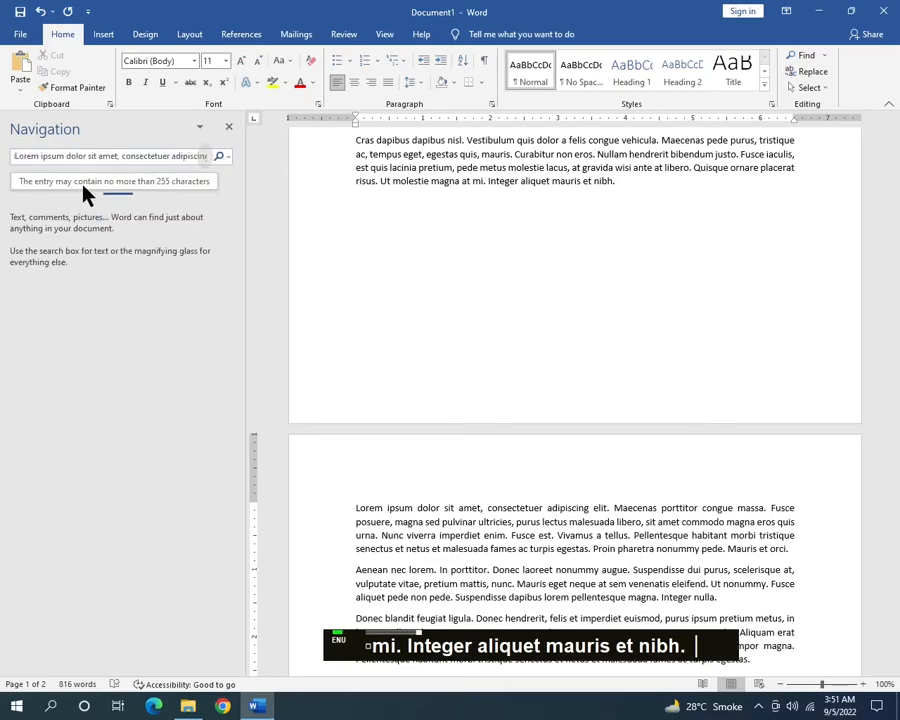
{"action": "left_click", "coordinate": [218, 156]}
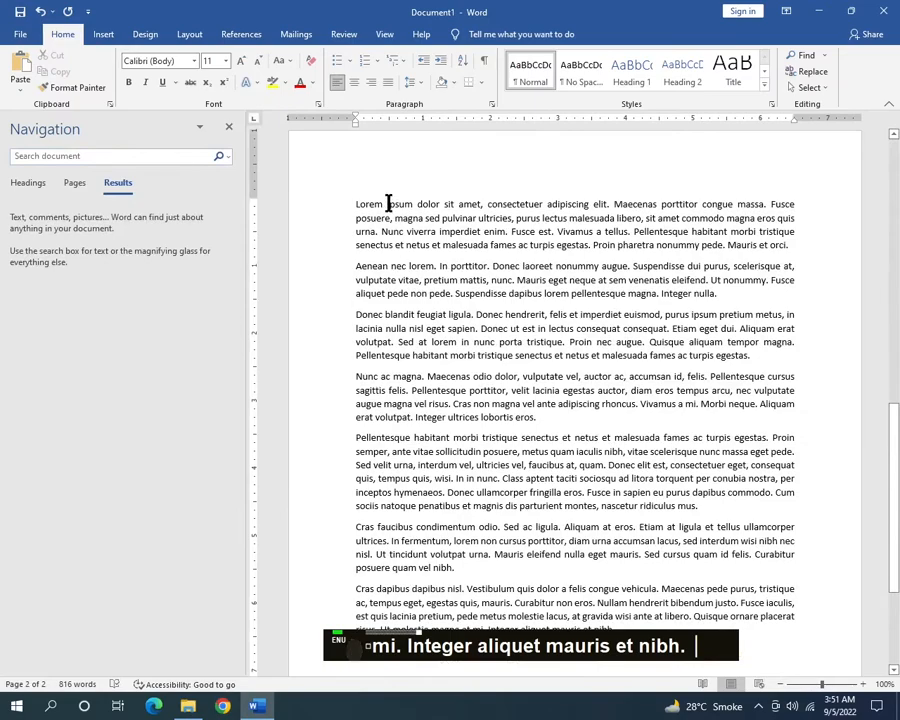
Step: Copy "ipsum" from the second page's first paragraph and search the whole document for it
{"action": "double_click", "coordinate": [398, 204]}
{"action": "key", "text": "ctrl+c"}
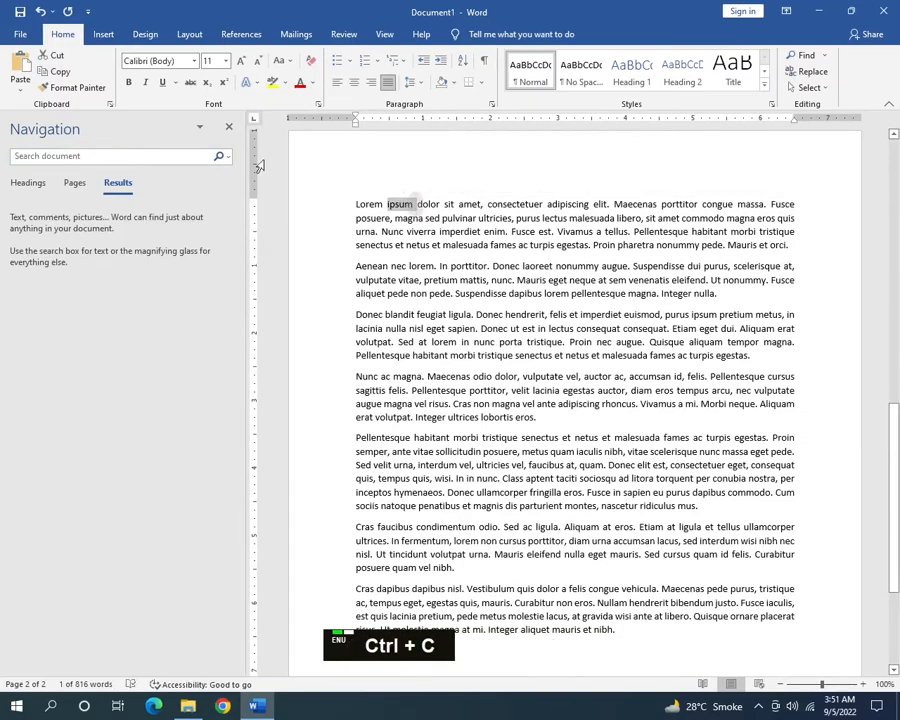
{"action": "double_click", "coordinate": [101, 155]}
{"action": "type", "text": "ipsum"}
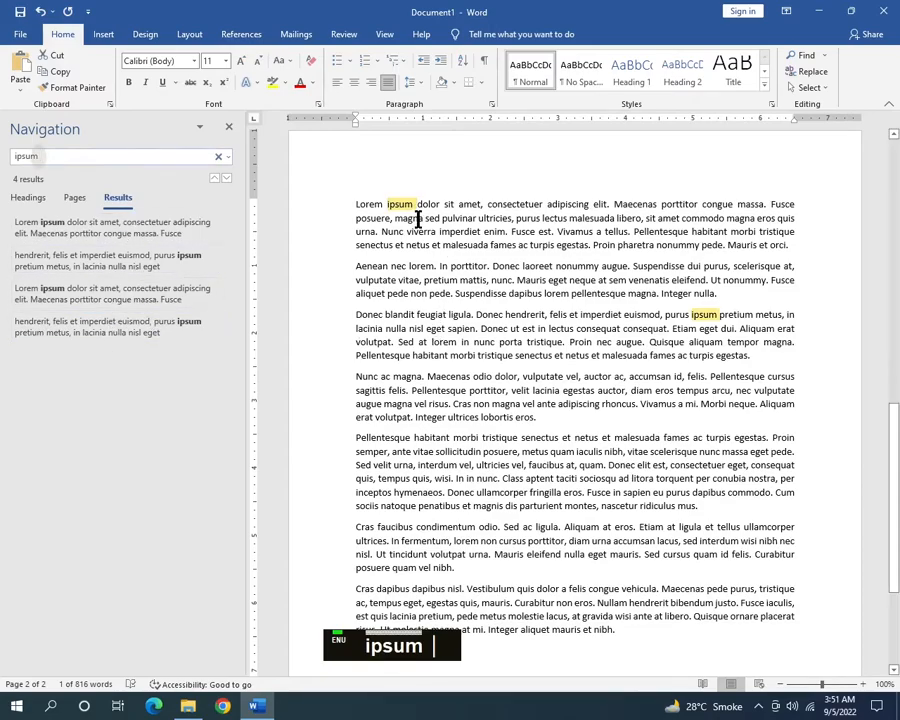
Step: Jump through all four "ipsum" matches in order, from the first page's opening paragraph to the second page's third paragraph
{"action": "scroll", "coordinate": [420, 210], "scroll_direction": "down", "scroll_amount": 5}
{"action": "scroll", "coordinate": [420, 210], "scroll_direction": "up", "scroll_amount": 6}
{"action": "left_click", "coordinate": [118, 200]}
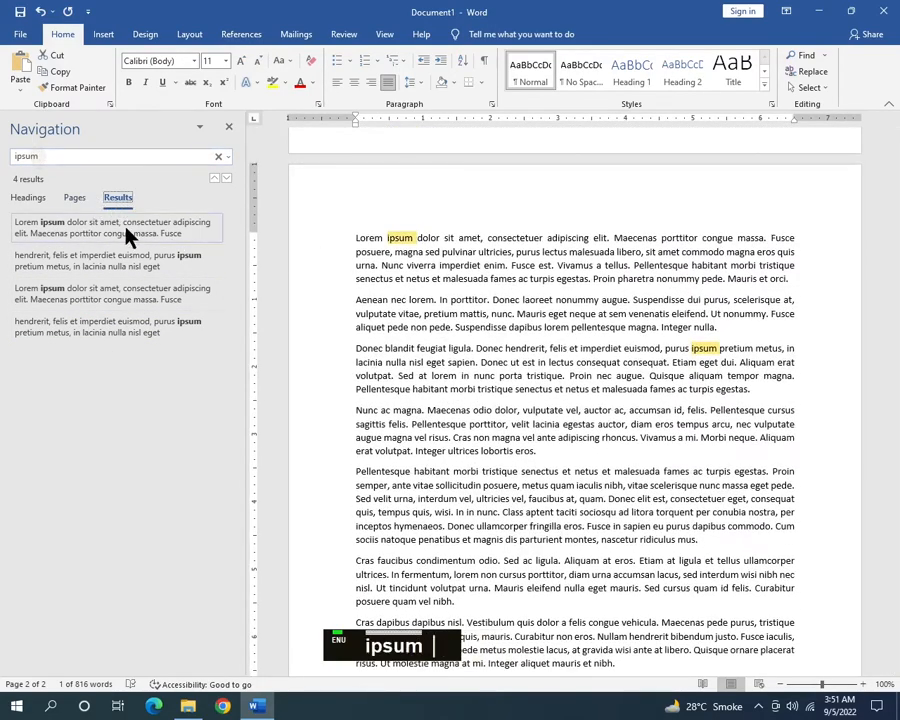
{"action": "double_click", "coordinate": [127, 238]}
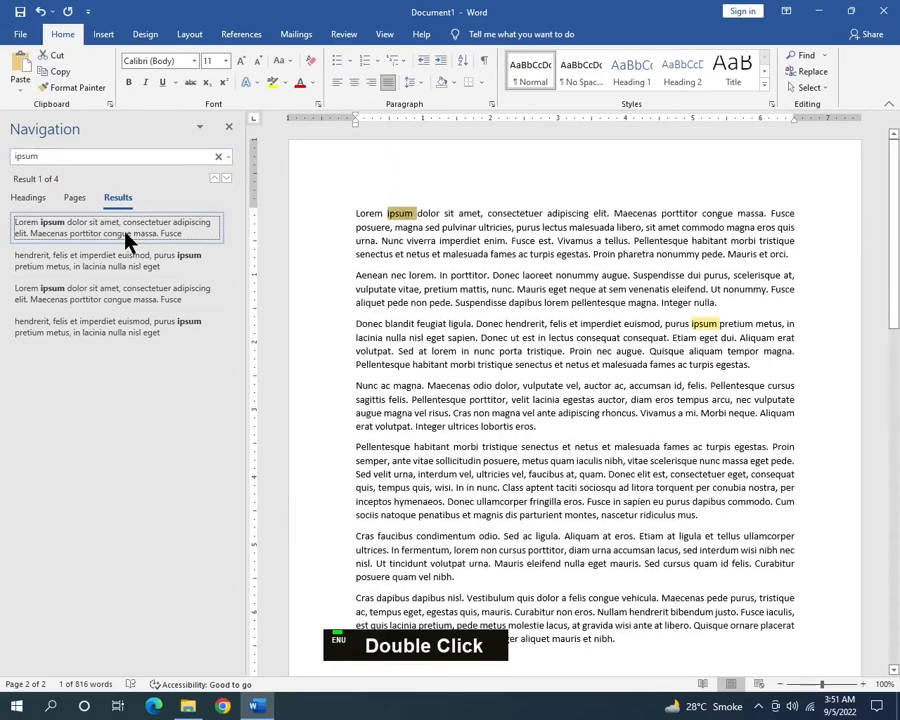
{"action": "double_click", "coordinate": [141, 264]}
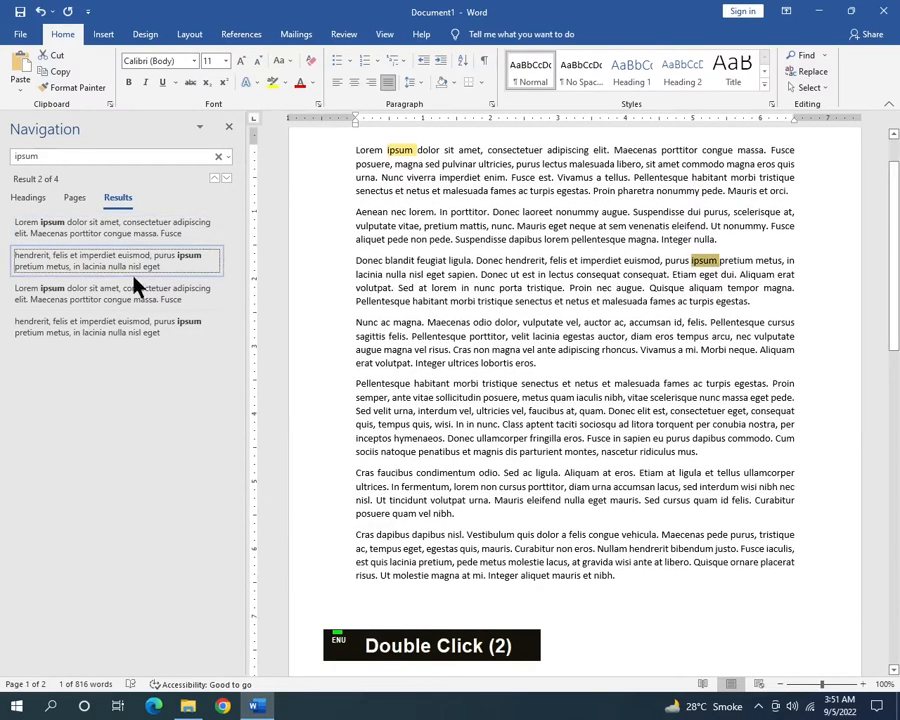
{"action": "double_click", "coordinate": [124, 295]}
{"action": "double_click", "coordinate": [123, 333]}
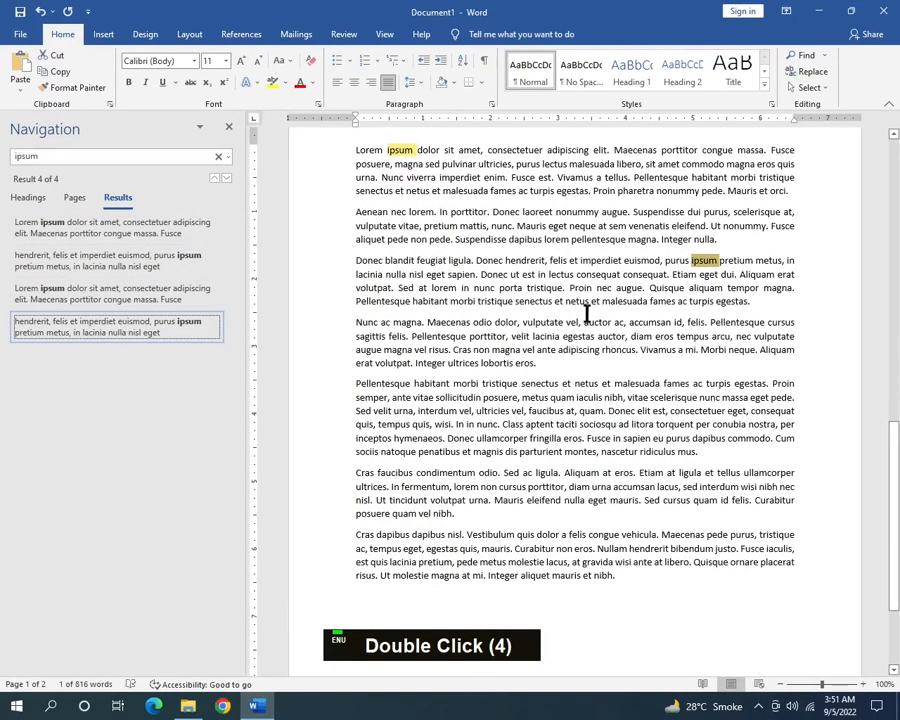
Step: Step back and forth through the "ipsum" matches, and go to the first page from the page thumbnails
{"action": "double_click", "coordinate": [215, 178]}
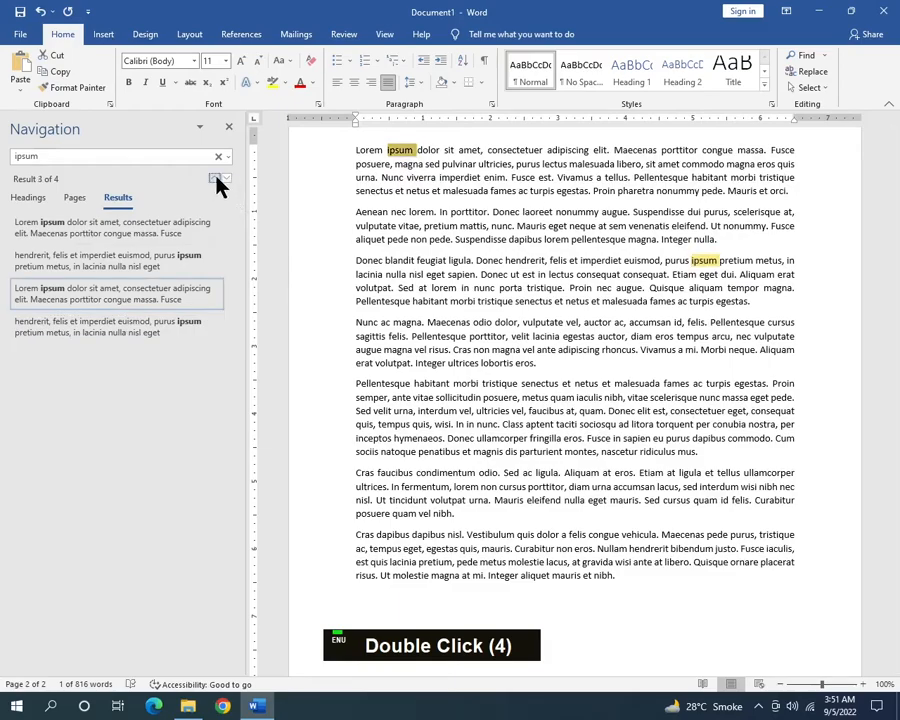
{"action": "double_click", "coordinate": [227, 178]}
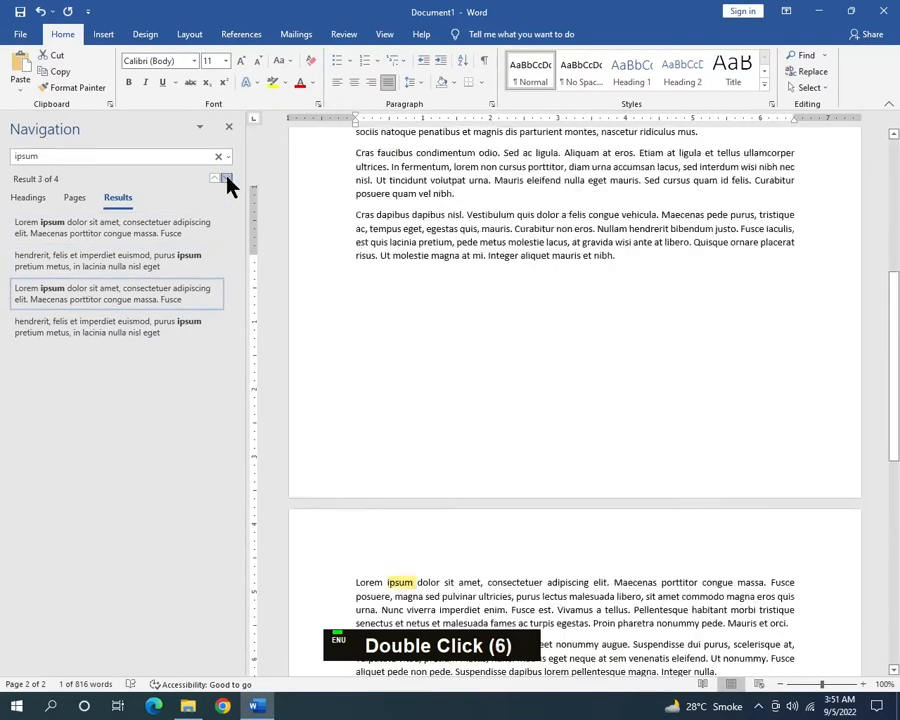
{"action": "left_click", "coordinate": [75, 201]}
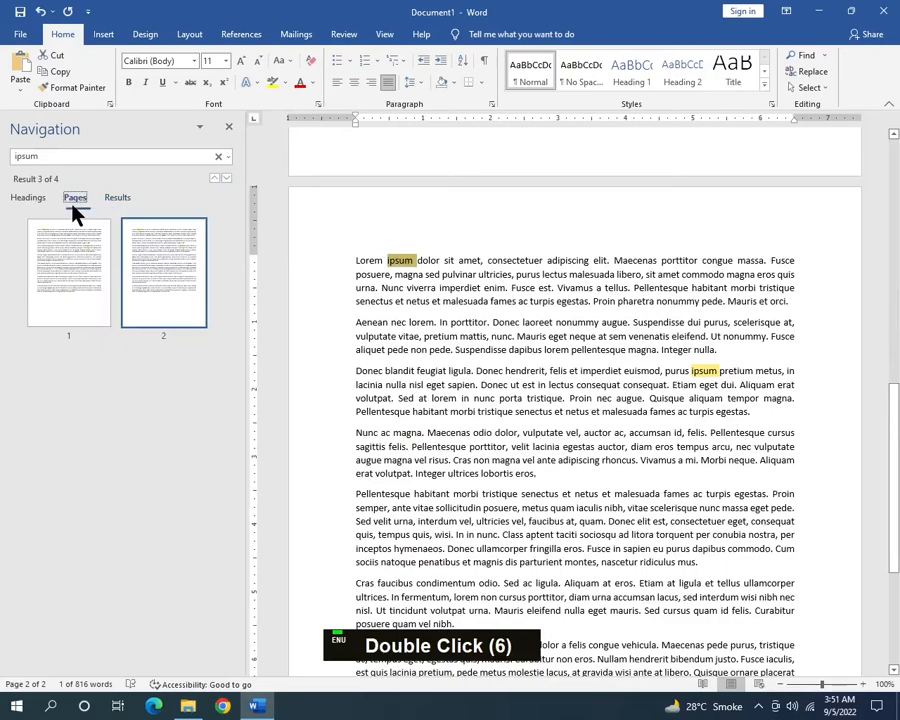
{"action": "left_click", "coordinate": [72, 268]}
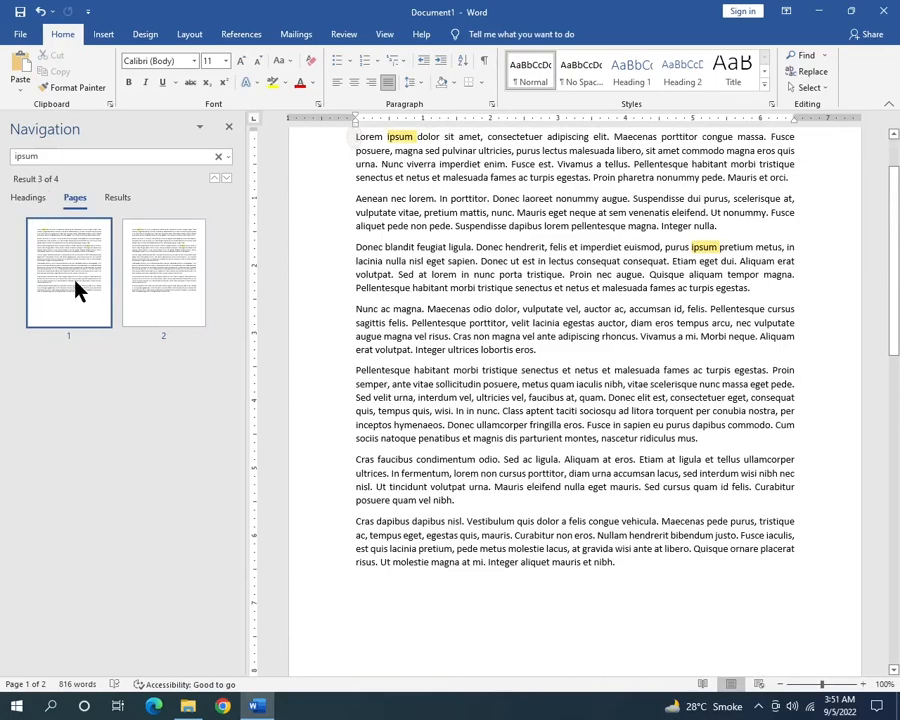
Step: Check the headings outline, look over the highlighted matches on both pages, and close the Navigation pane
{"action": "left_click", "coordinate": [30, 200]}
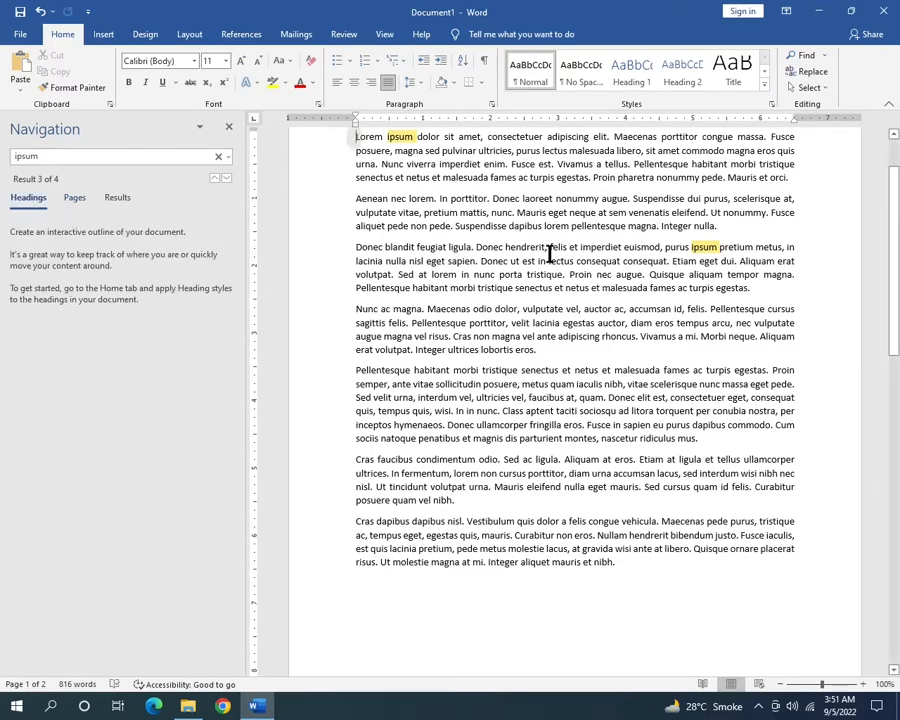
{"action": "scroll", "coordinate": [612, 311], "scroll_direction": "up", "scroll_amount": 7}
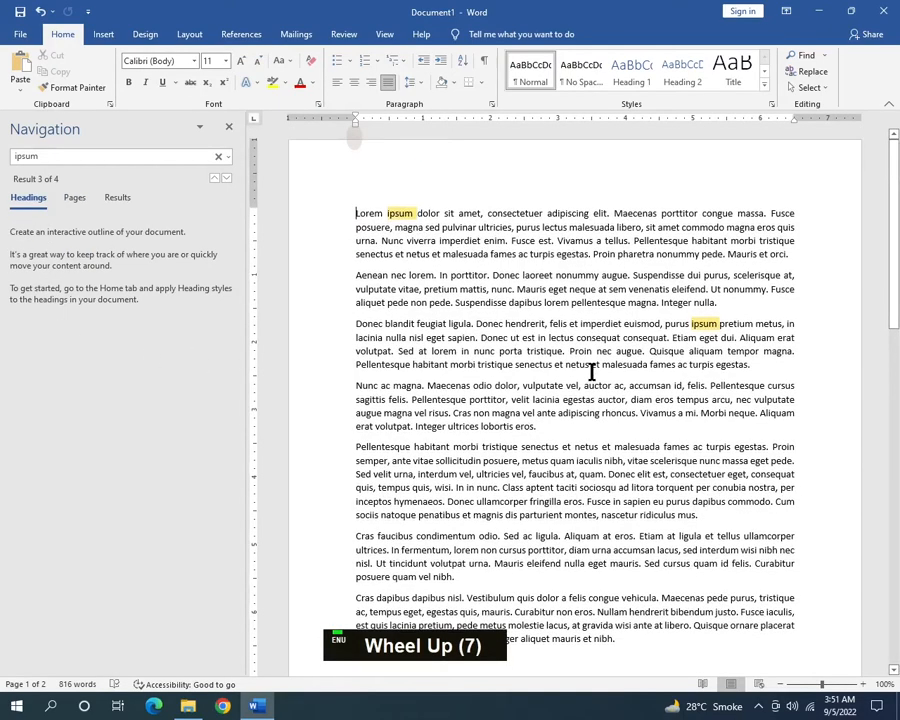
{"action": "scroll", "coordinate": [557, 392], "scroll_direction": "down", "scroll_amount": 4}
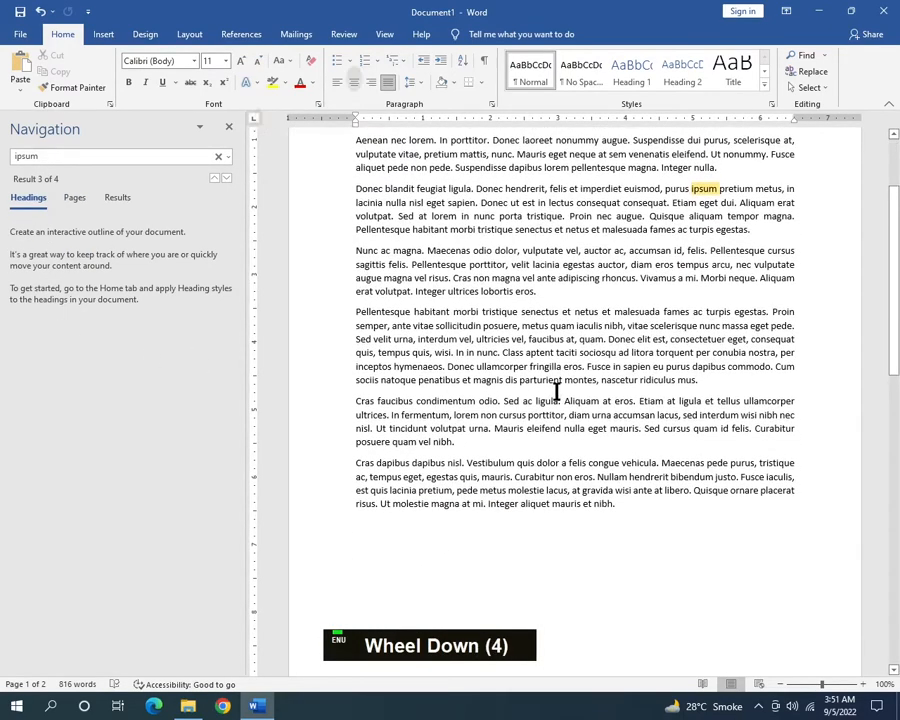
{"action": "scroll", "coordinate": [557, 392], "scroll_direction": "down", "scroll_amount": 5}
{"action": "scroll", "coordinate": [557, 392], "scroll_direction": "up", "scroll_amount": 10}
{"action": "scroll", "coordinate": [557, 392], "scroll_direction": "down", "scroll_amount": 10}
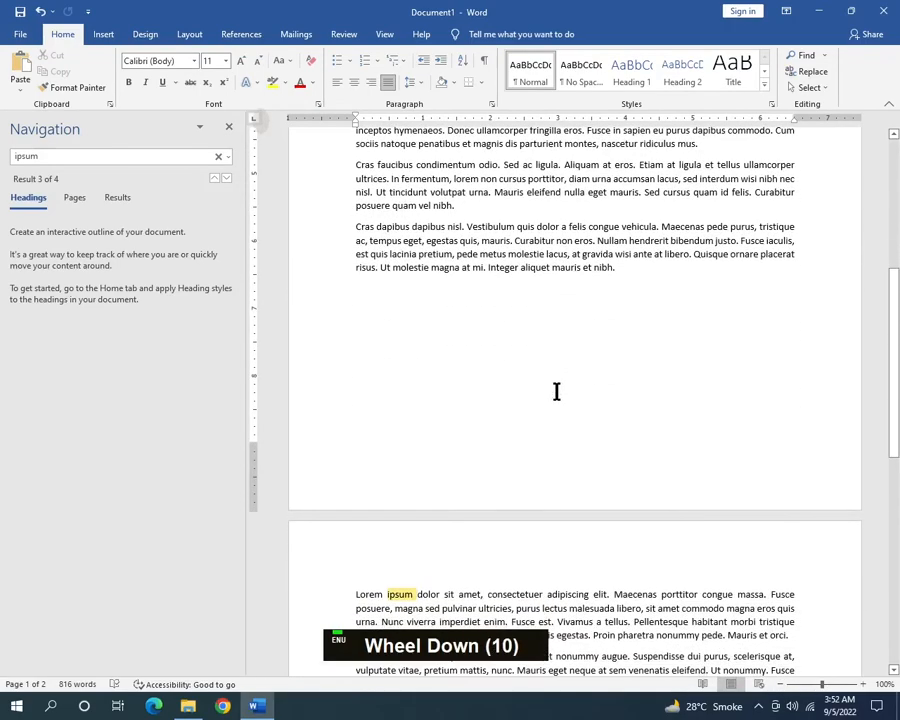
{"action": "left_click", "coordinate": [229, 133]}
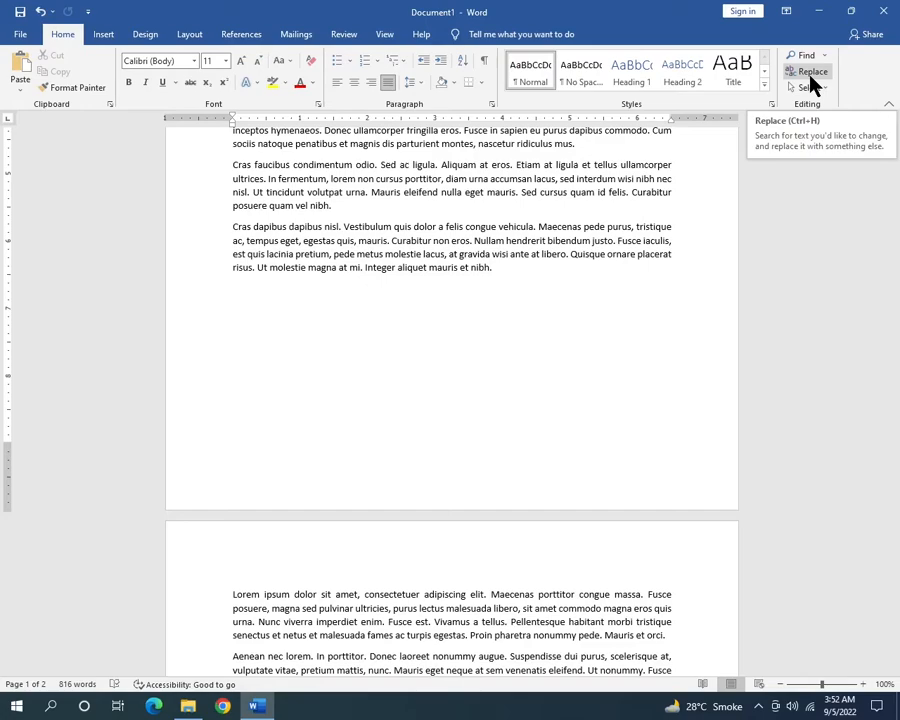
Step: Open Find and Replace for "ipsum" and step through the matches to the one in the second page's third paragraph
{"action": "left_click", "coordinate": [810, 82]}
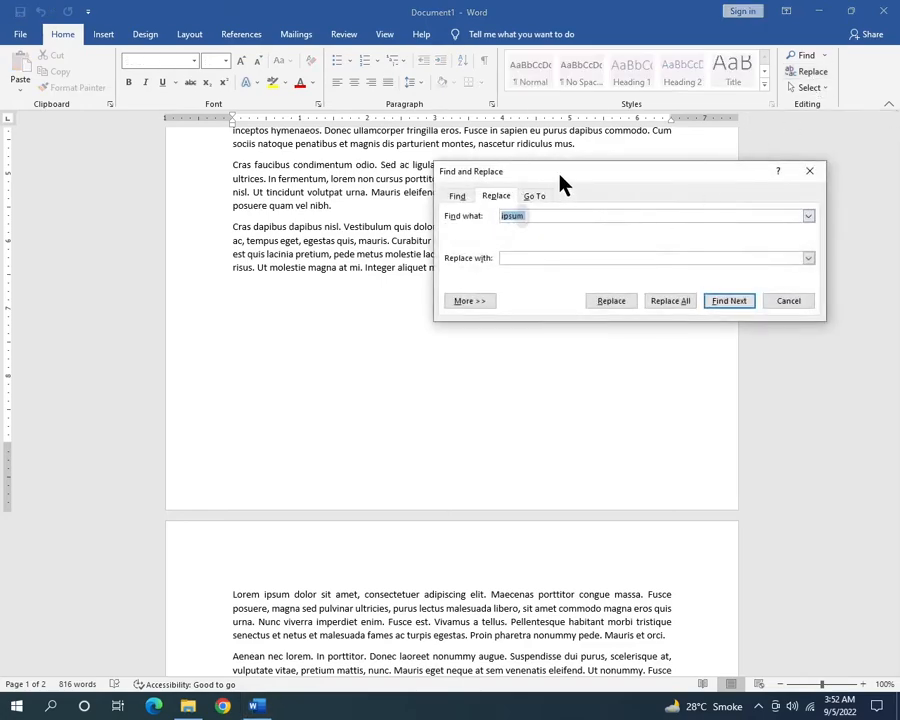
{"action": "left_click_drag", "start_coordinate": [558, 184], "coordinate": [367, 205]}
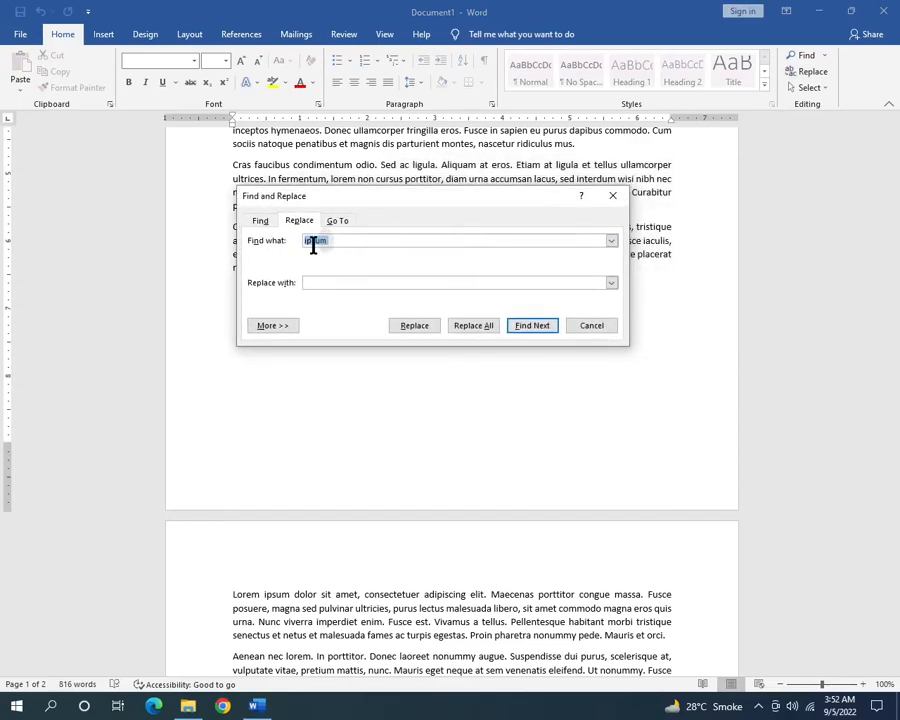
{"action": "left_click", "coordinate": [256, 222]}
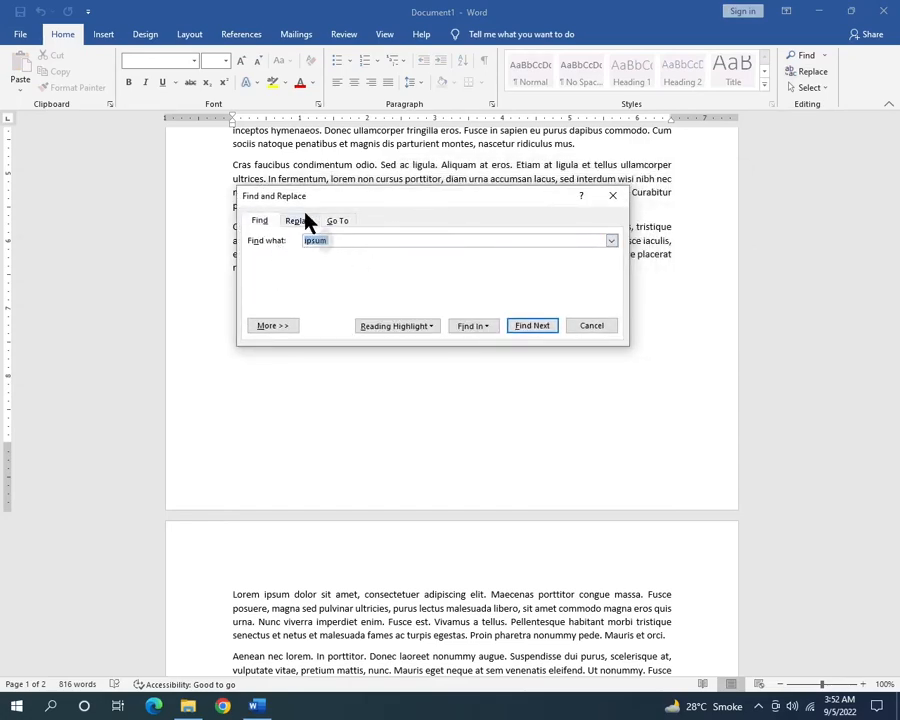
{"action": "left_click", "coordinate": [303, 221]}
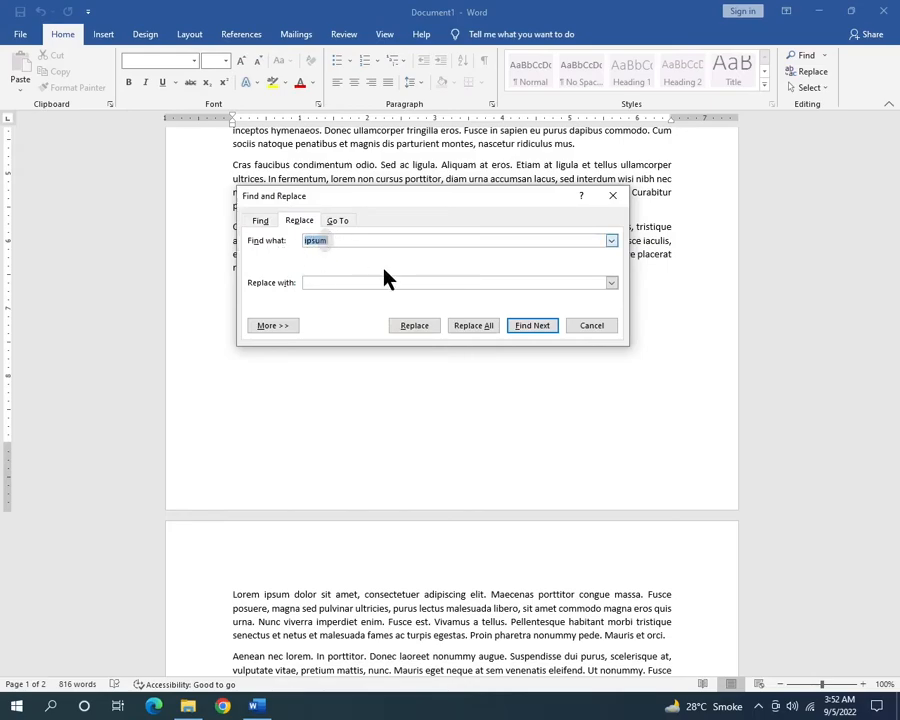
{"action": "left_click", "coordinate": [540, 325]}
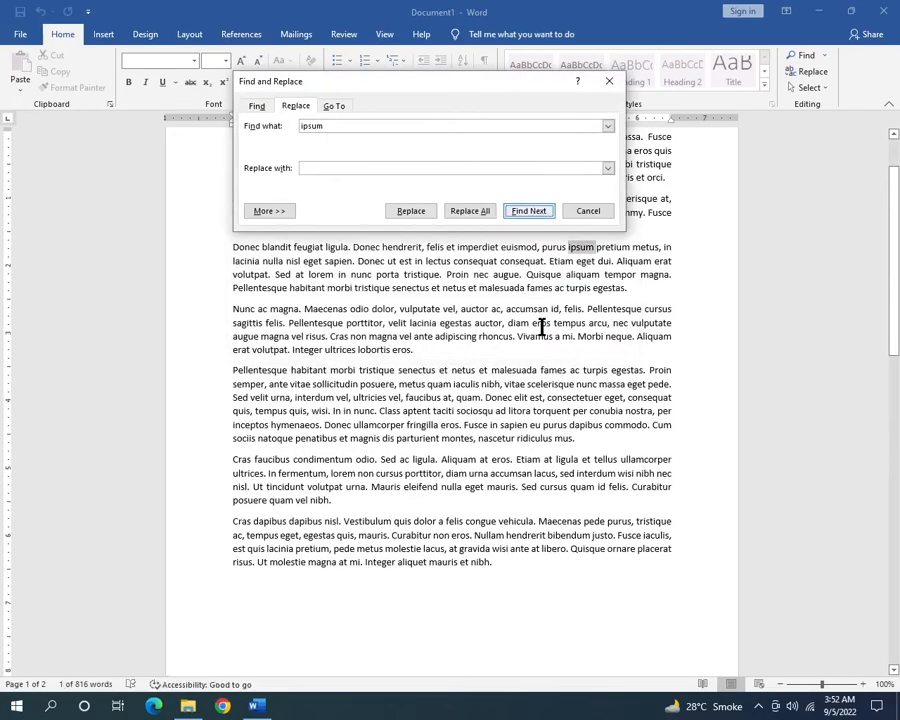
{"action": "double_click", "coordinate": [540, 325]}
{"action": "double_click", "coordinate": [532, 213]}
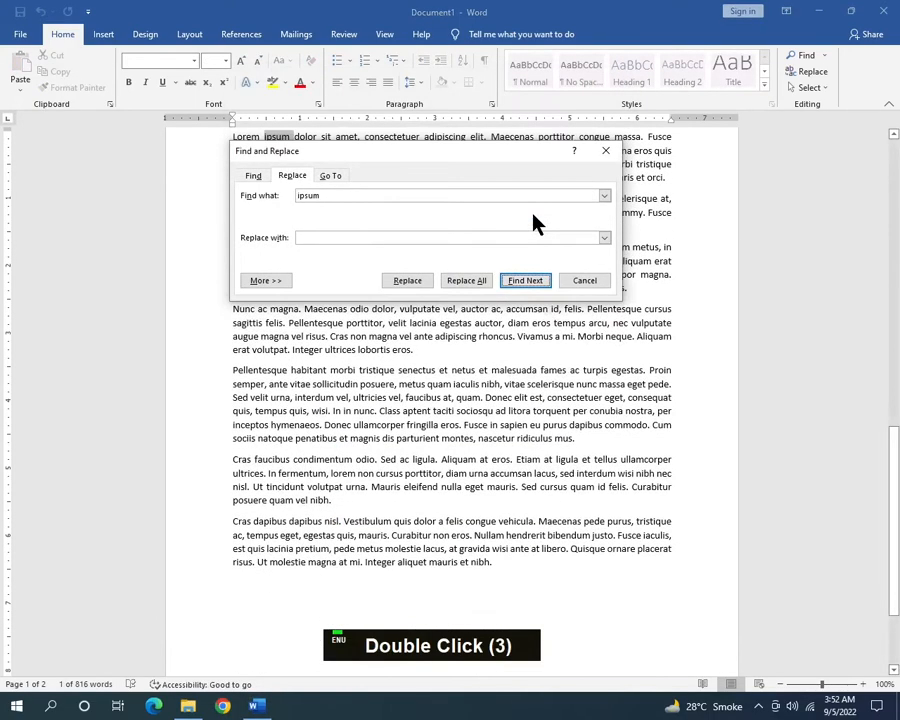
{"action": "left_click", "coordinate": [532, 281]}
{"action": "left_click_drag", "start_coordinate": [473, 104], "coordinate": [504, 294]}
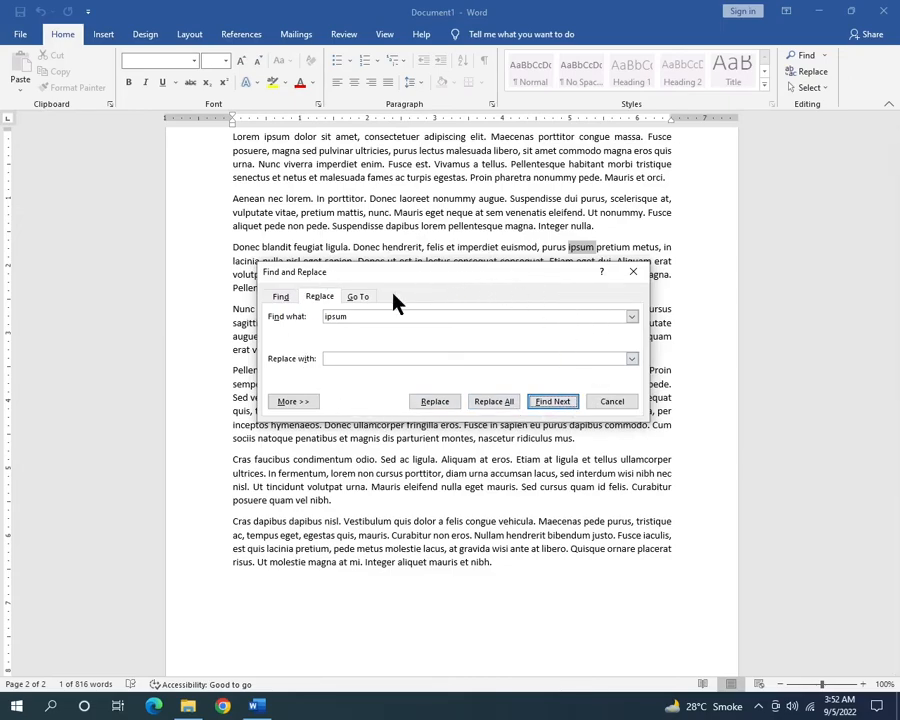
{"action": "left_click_drag", "start_coordinate": [437, 279], "coordinate": [411, 205]}
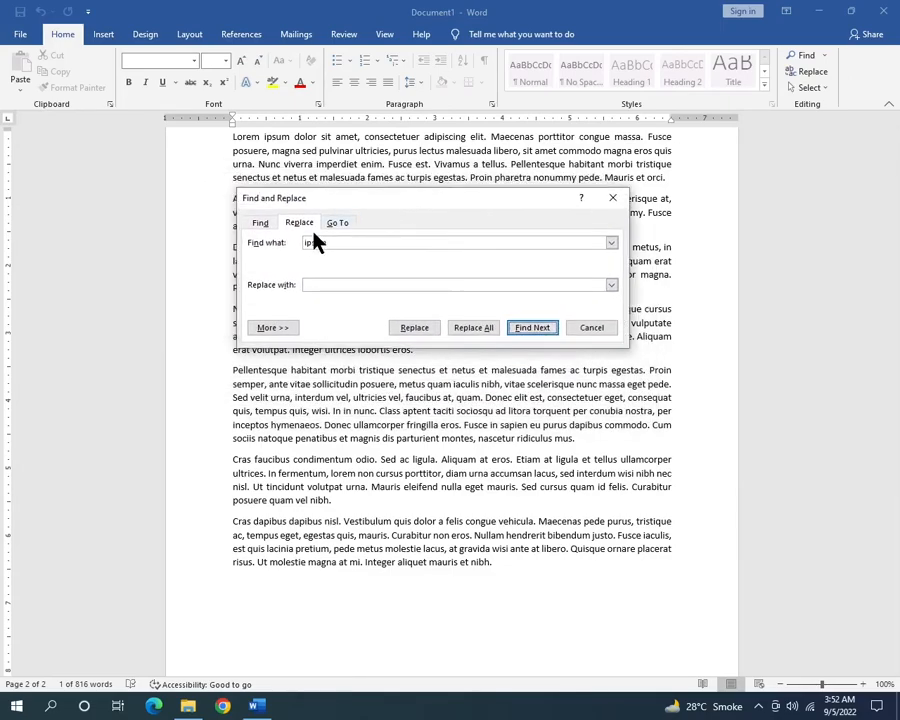
Step: Find the next "ipsum" with the plain Find options and decline to continue from the beginning of the document
{"action": "left_click", "coordinate": [260, 223]}
{"action": "left_click", "coordinate": [484, 335]}
{"action": "left_click", "coordinate": [530, 333]}
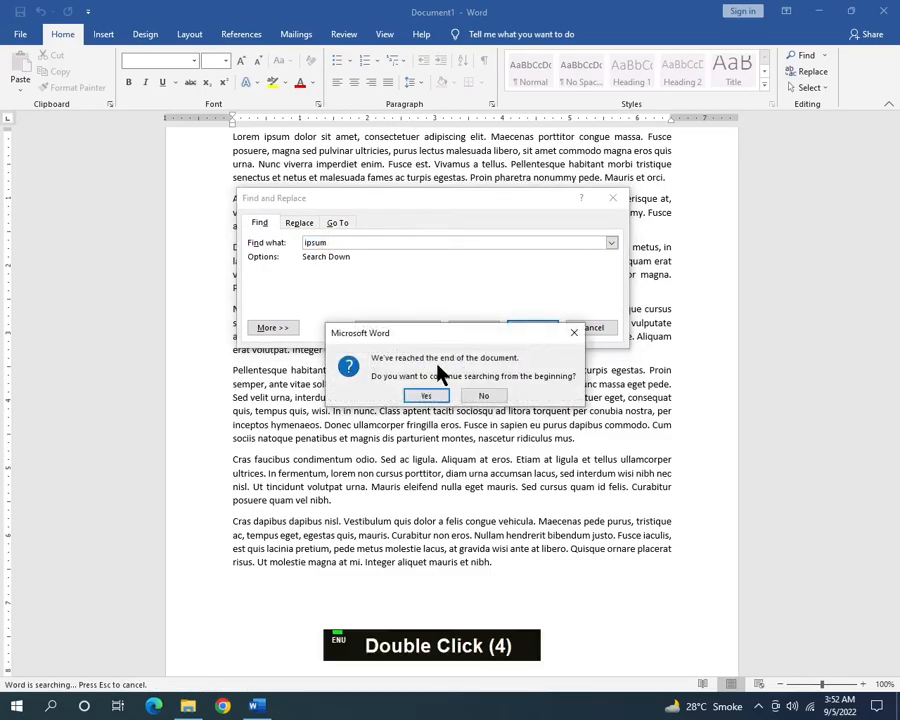
{"action": "left_click", "coordinate": [573, 332]}
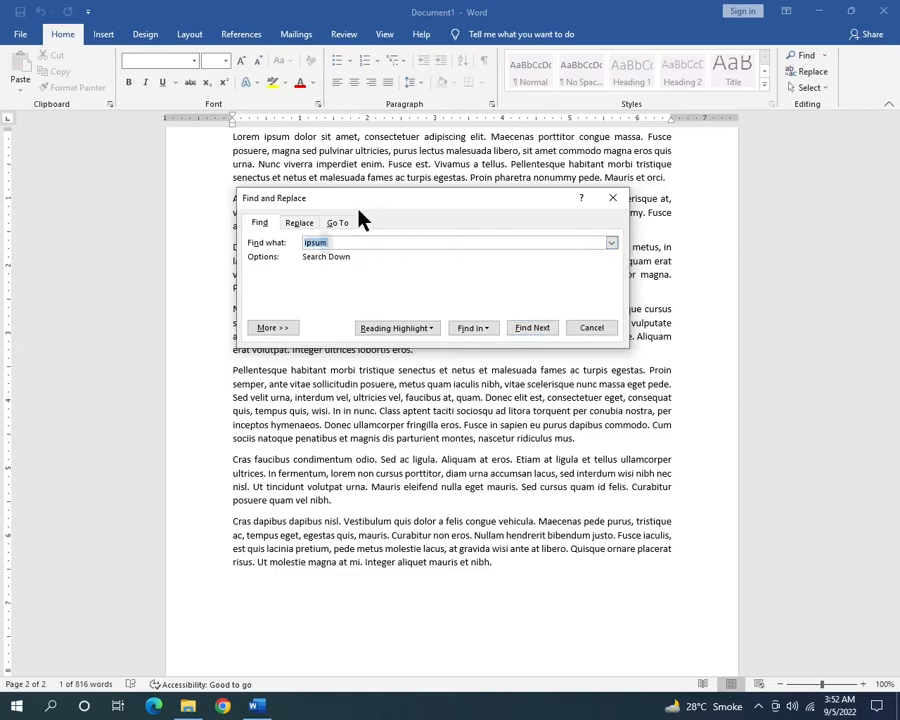
Step: Replace the selected "ipsum" in the second page's third paragraph with "AQTECH", without continuing from the beginning
{"action": "left_click", "coordinate": [298, 224]}
{"action": "left_click", "coordinate": [346, 285]}
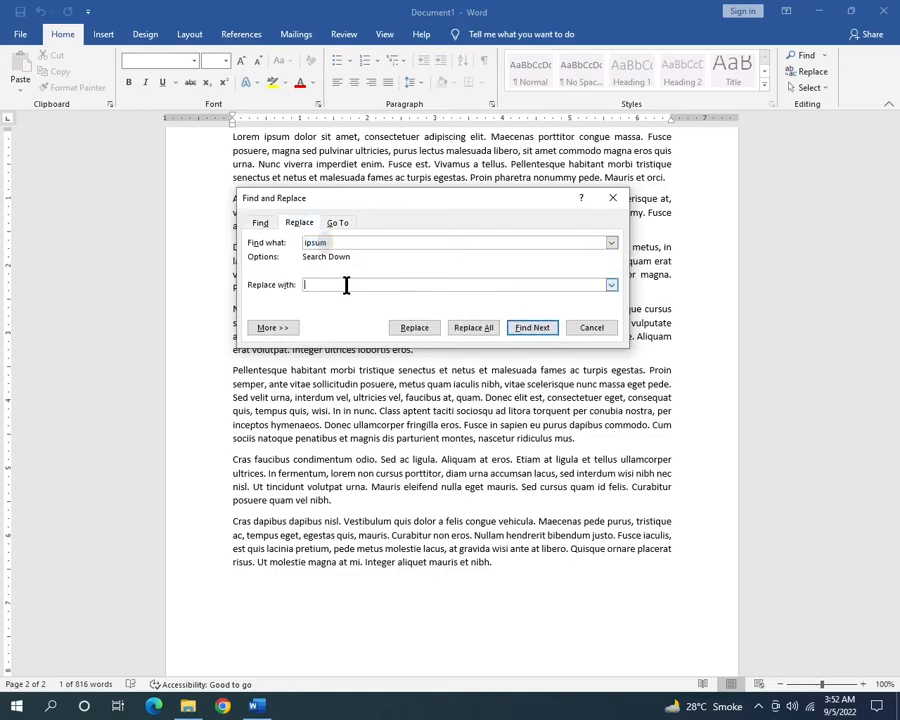
{"action": "type", "text": "AQT"}
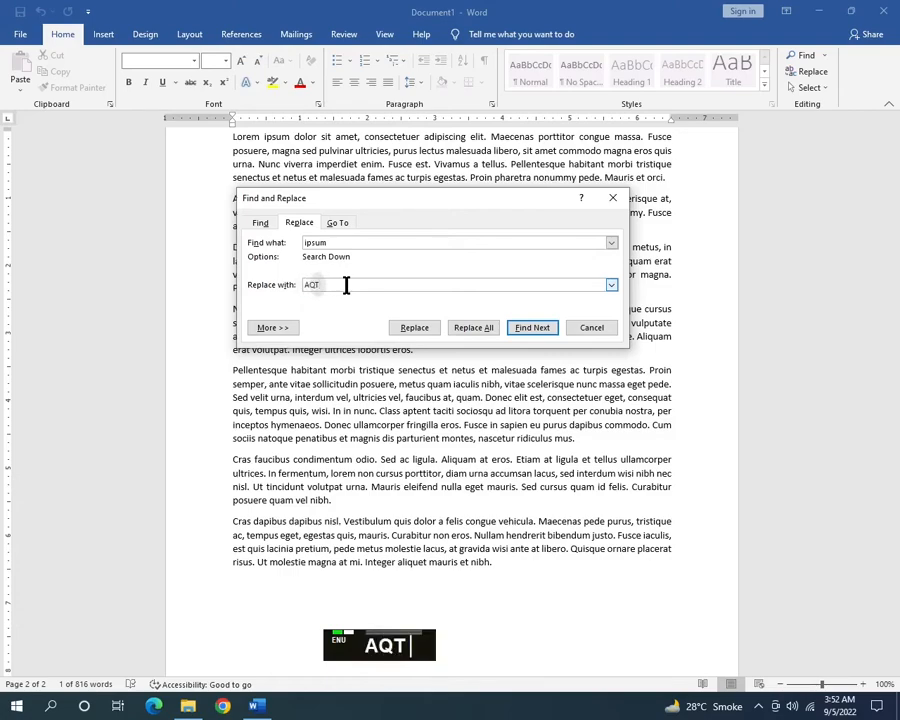
{"action": "type", "text": "ECH"}
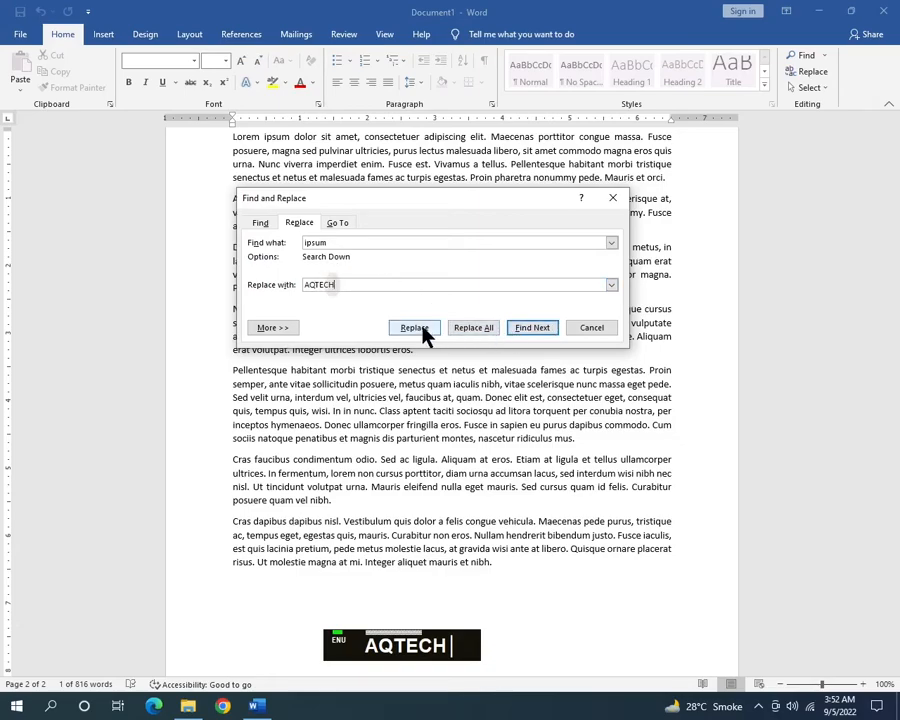
{"action": "left_click_drag", "start_coordinate": [438, 200], "coordinate": [610, 370]}
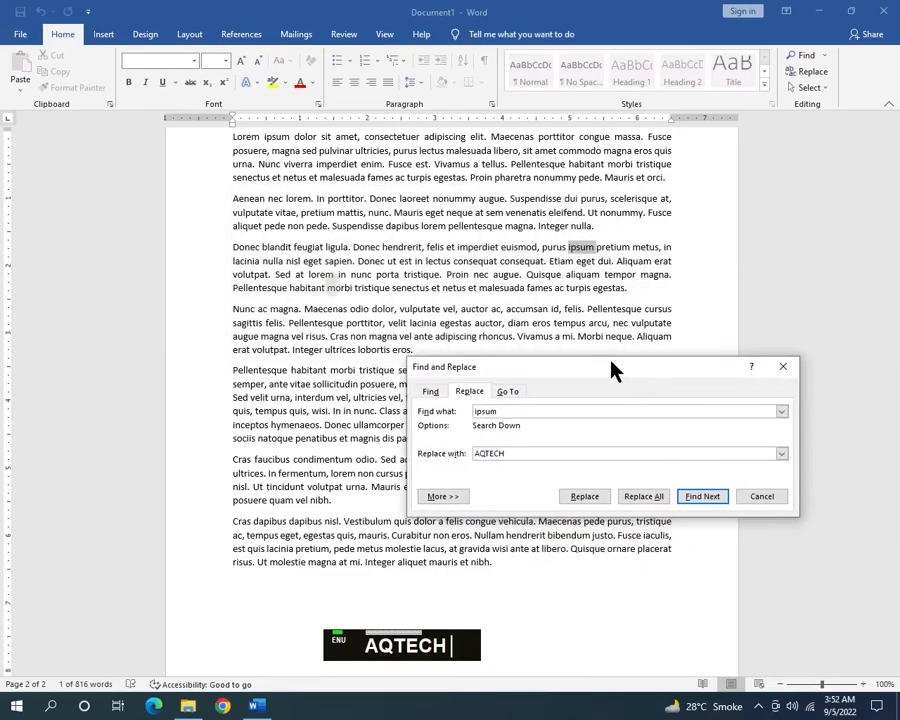
{"action": "left_click", "coordinate": [586, 497]}
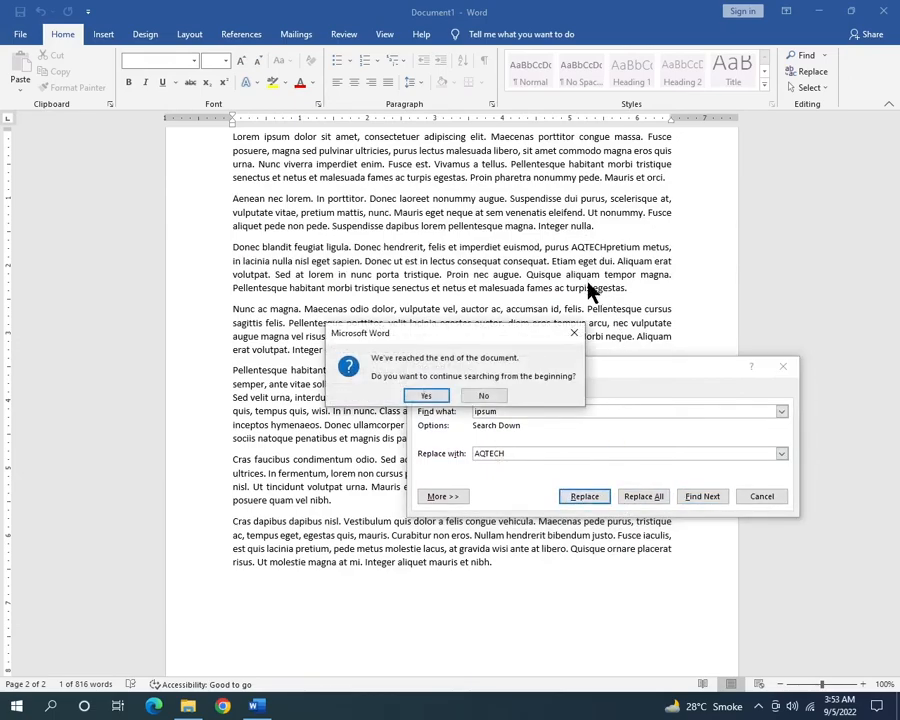
{"action": "left_click", "coordinate": [574, 336]}
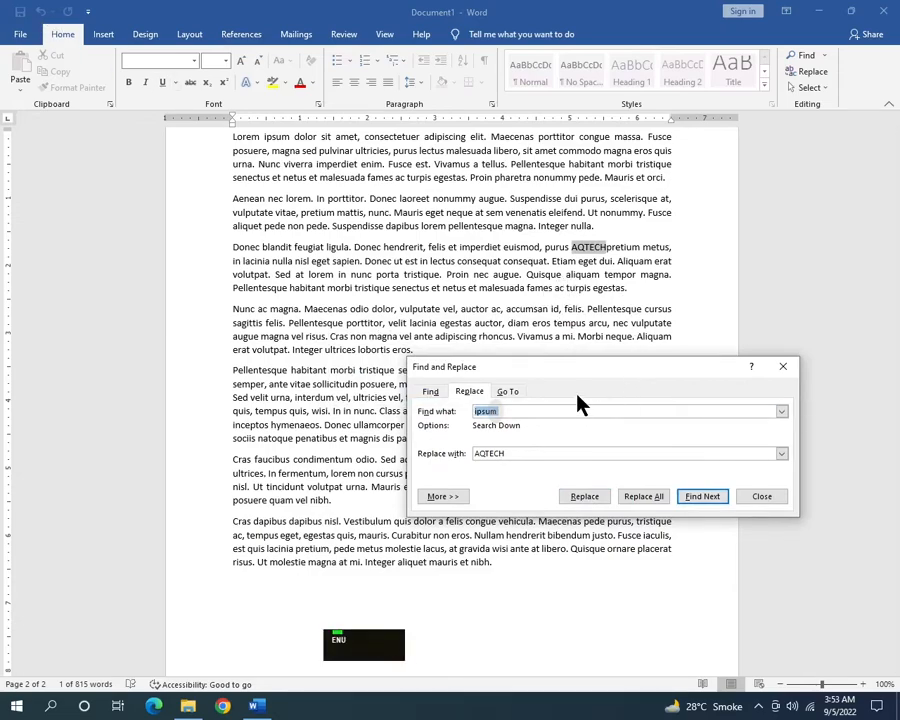
Step: Replace all remaining "ipsum" occurrences with "AQTECH", continuing the search from the beginning of the document
{"action": "left_click_drag", "start_coordinate": [580, 367], "coordinate": [583, 298]}
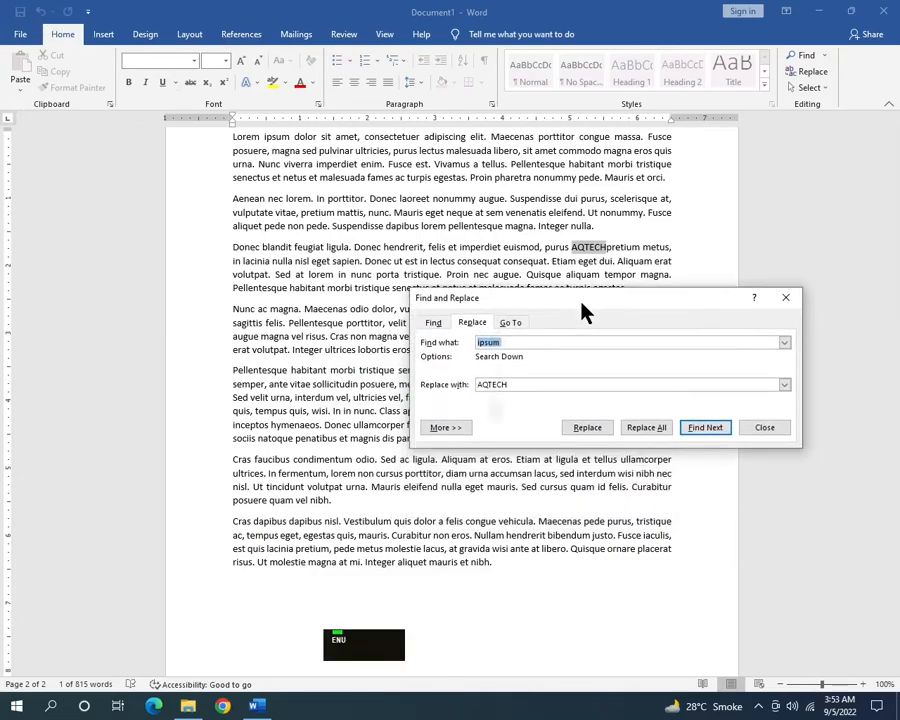
{"action": "left_click", "coordinate": [646, 427]}
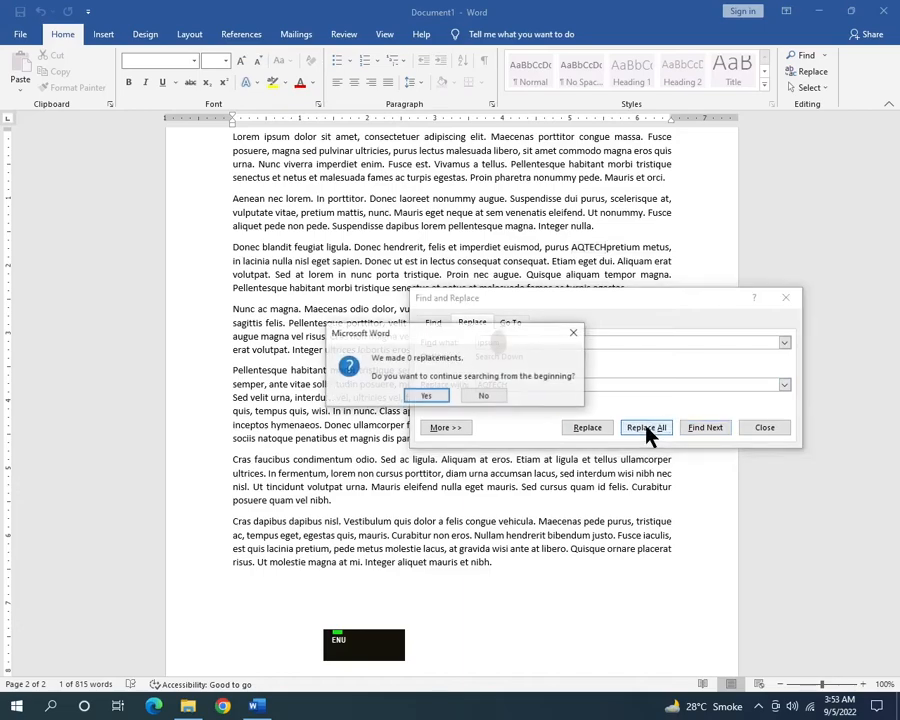
{"action": "left_click", "coordinate": [426, 397]}
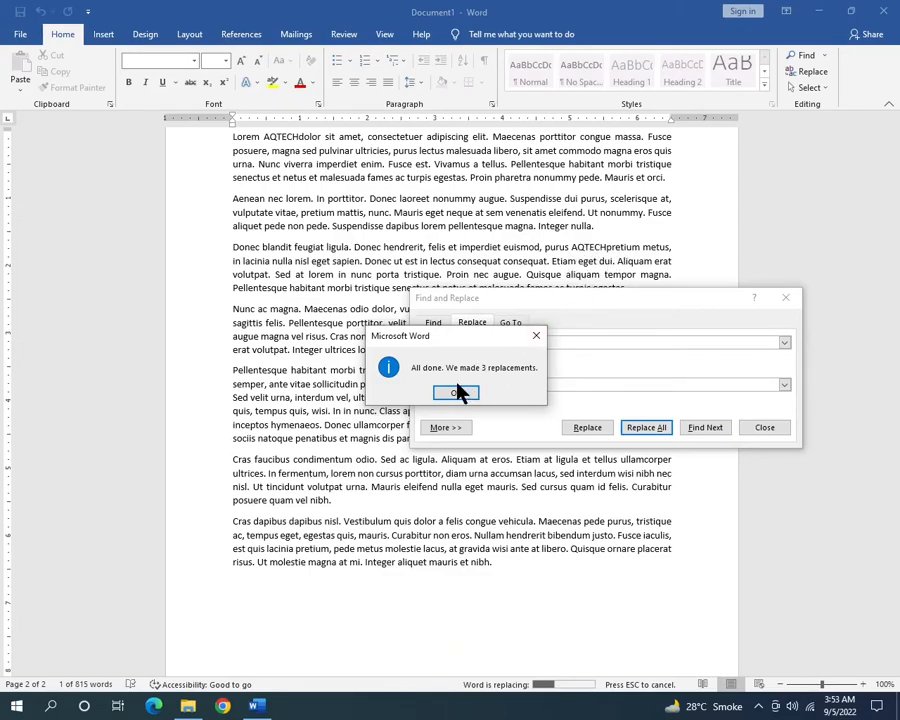
{"action": "left_click", "coordinate": [456, 393]}
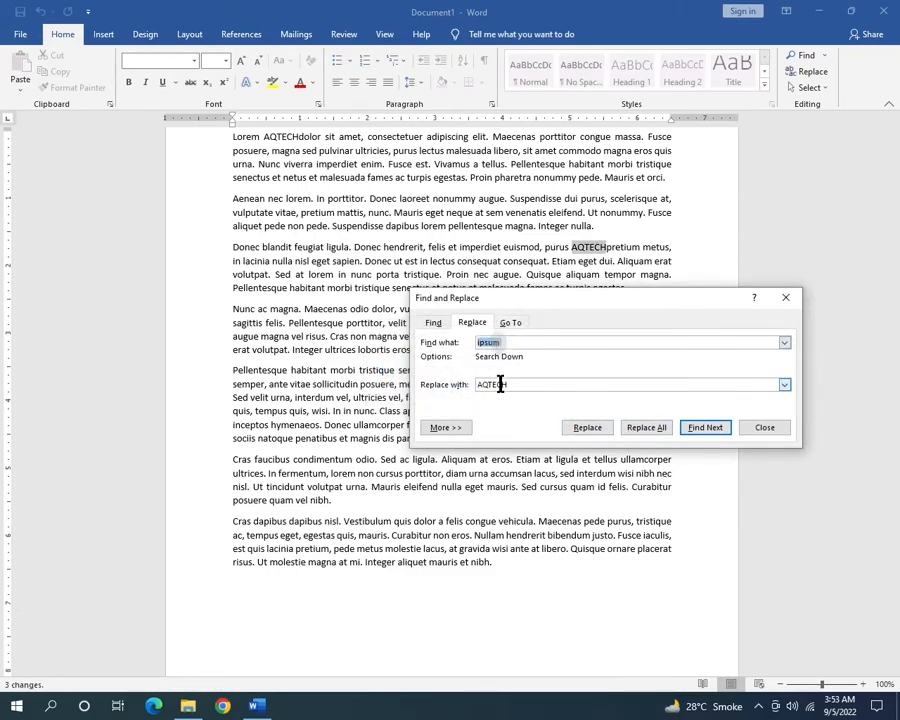
Step: Cut the replacement text "AQTECH" out of the Find and Replace dialog
{"action": "left_click_drag", "start_coordinate": [500, 381], "coordinate": [434, 376]}
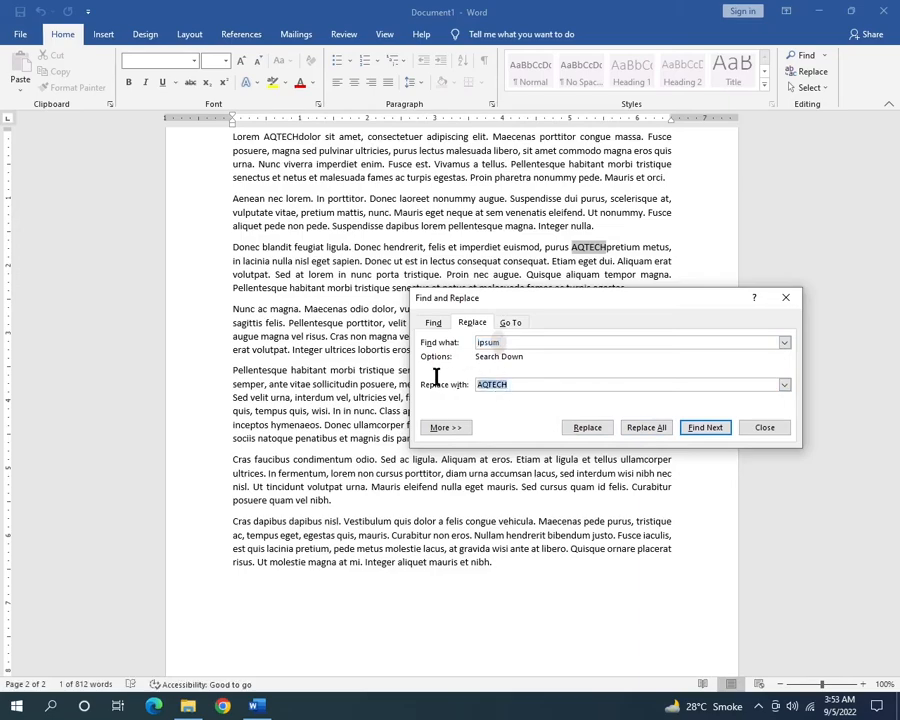
{"action": "key", "text": "ctrl"}
{"action": "key", "text": "ctrl"}
{"action": "key", "text": "ctrl"}
{"action": "key", "text": "ctrl"}
{"action": "key", "text": "ctrl"}
{"action": "key", "text": "ctrl"}
{"action": "key", "text": "ctrl"}
{"action": "key", "text": "ctrl"}
{"action": "key", "text": "ctrl"}
{"action": "key", "text": "ctrl"}
{"action": "key", "text": "ctrl"}
{"action": "key", "text": "ctrl"}
{"action": "key", "text": "ctrl"}
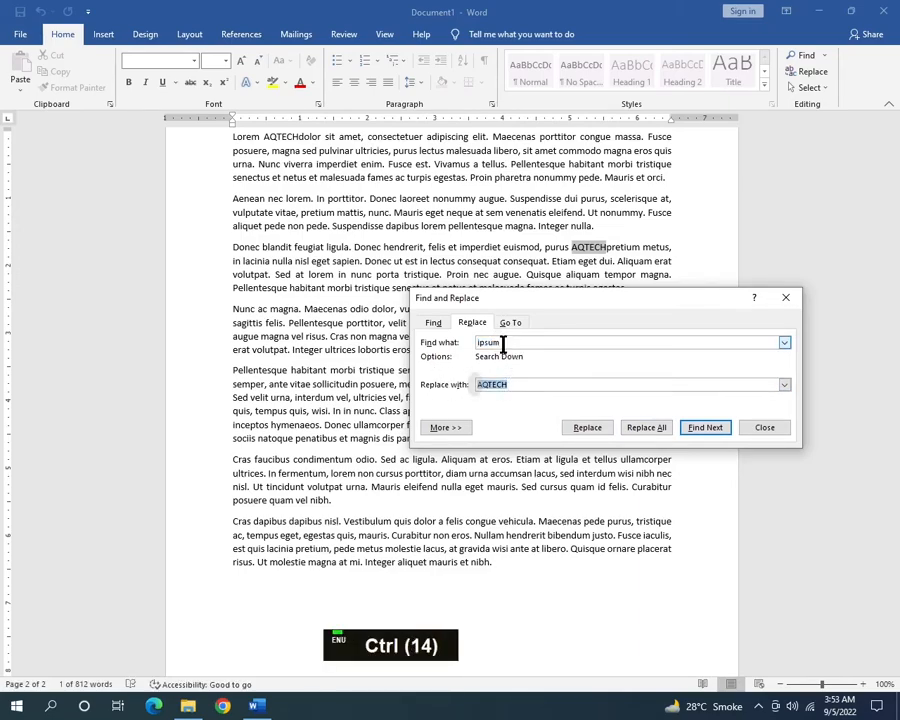
{"action": "key", "text": "ctrl+x"}
Step: Search for "ipsum" once more to check for leftover matches, declining to restart from the beginning
{"action": "left_click_drag", "start_coordinate": [503, 344], "coordinate": [467, 344]}
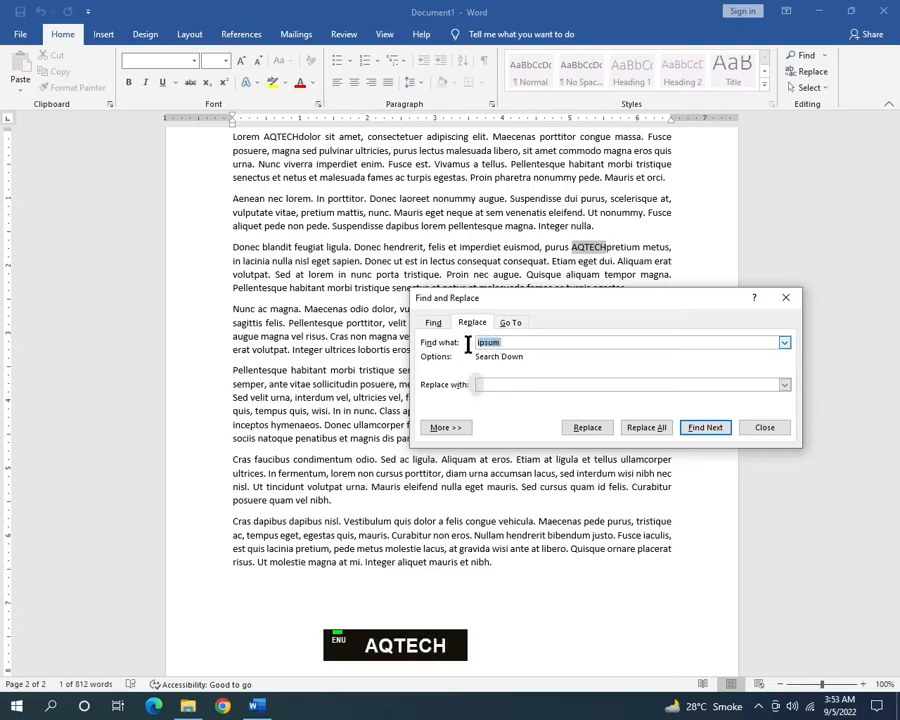
{"action": "left_click", "coordinate": [435, 323]}
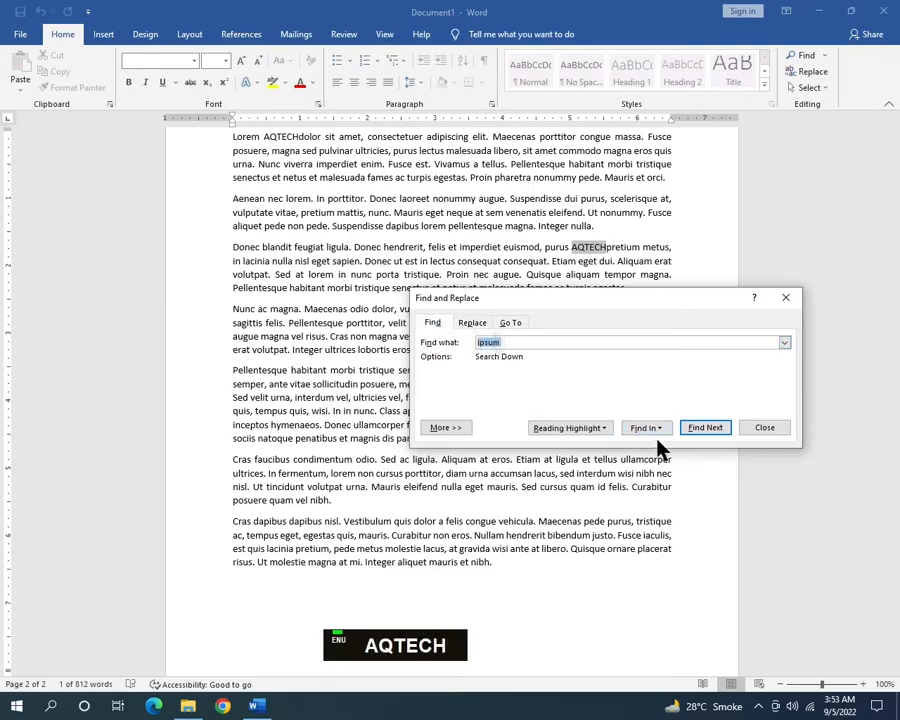
{"action": "left_click", "coordinate": [703, 429]}
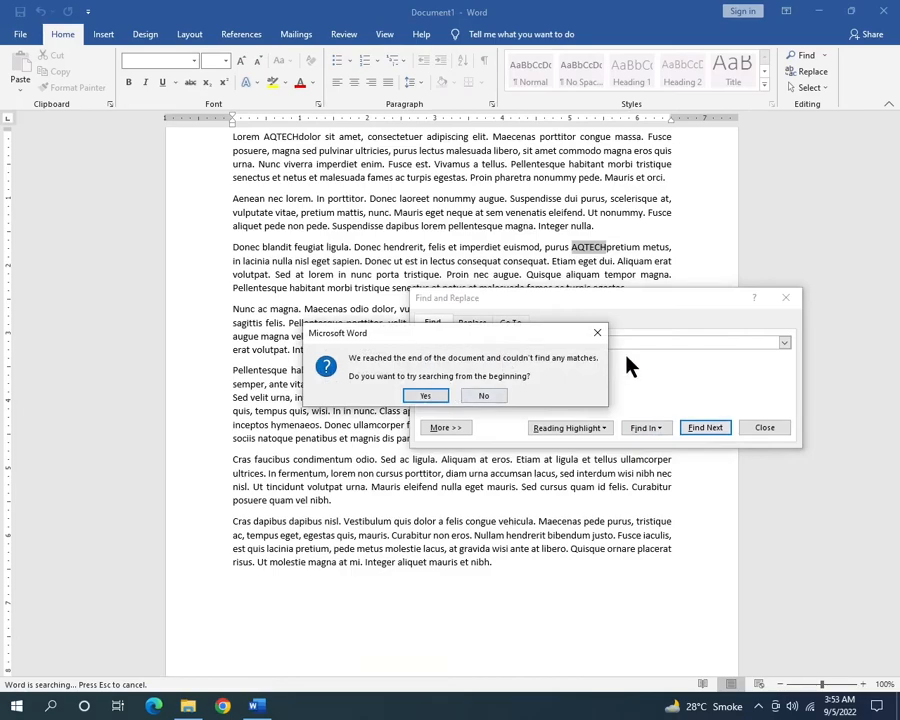
{"action": "left_click", "coordinate": [597, 333]}
{"action": "left_click", "coordinate": [468, 323]}
{"action": "left_click", "coordinate": [425, 323]}
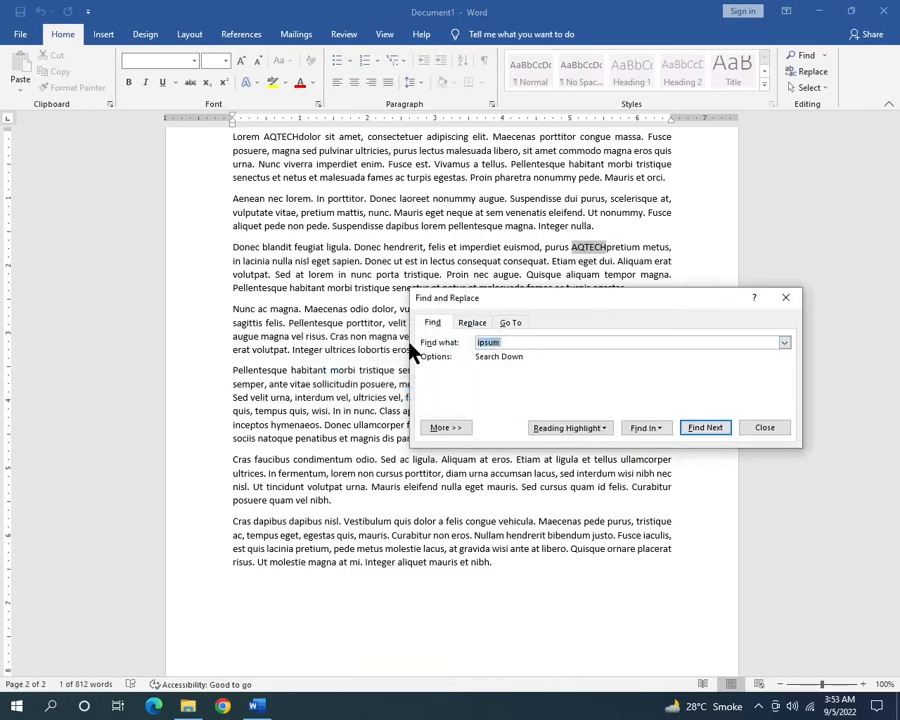
Step: Search for "AQTECH" from the beginning of the document, step through its occurrences, and close the Find and Replace dialog
{"action": "type", "text": "AQTECH"}
{"action": "left_click", "coordinate": [704, 428]}
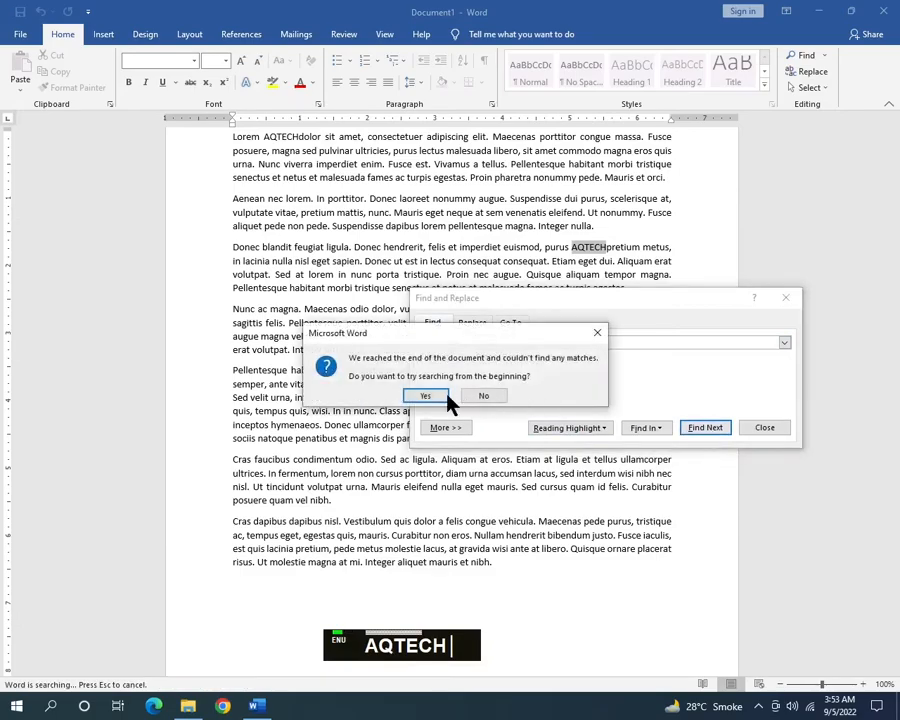
{"action": "left_click", "coordinate": [424, 394]}
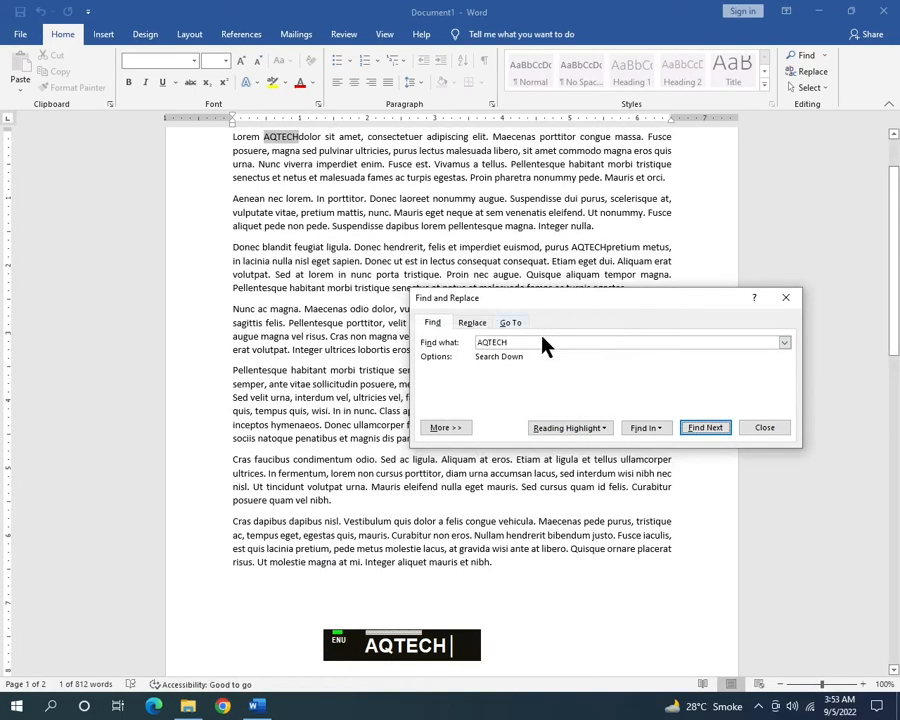
{"action": "left_click", "coordinate": [704, 428]}
{"action": "left_click", "coordinate": [702, 430]}
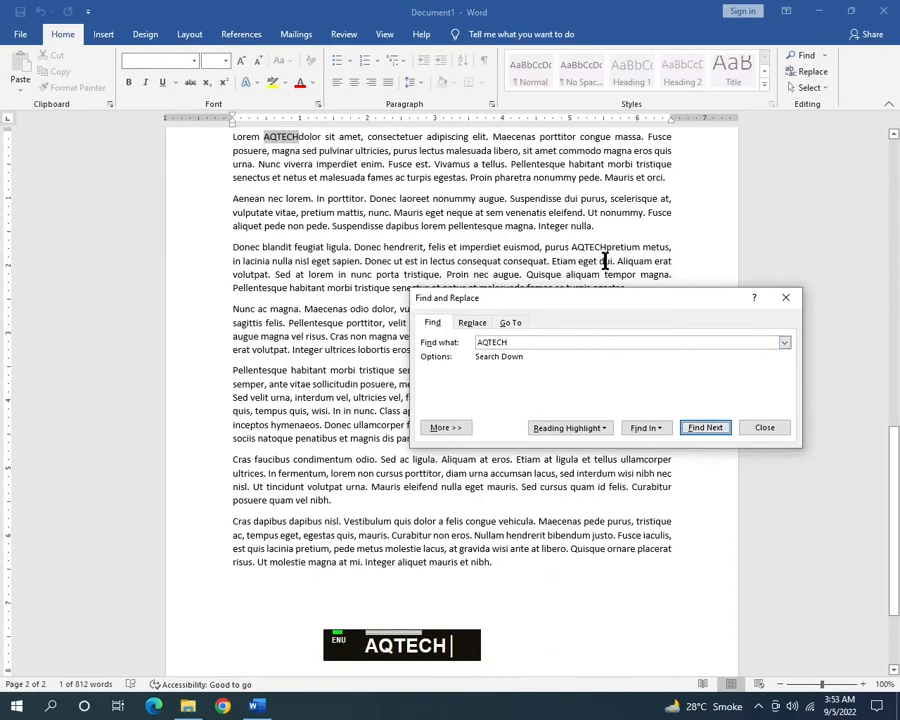
{"action": "left_click", "coordinate": [704, 428]}
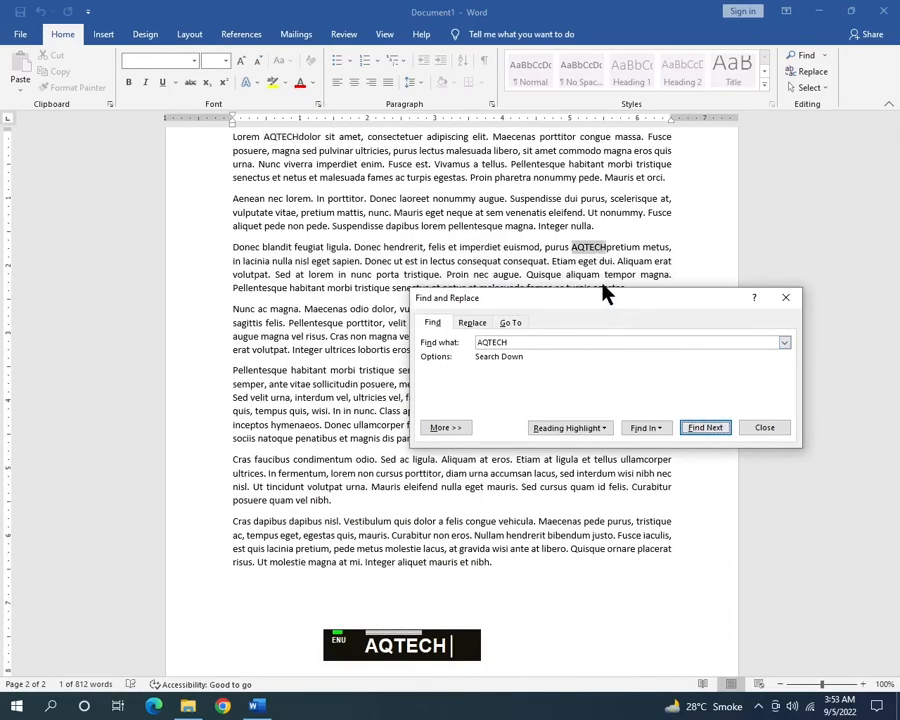
{"action": "left_click", "coordinate": [789, 298]}
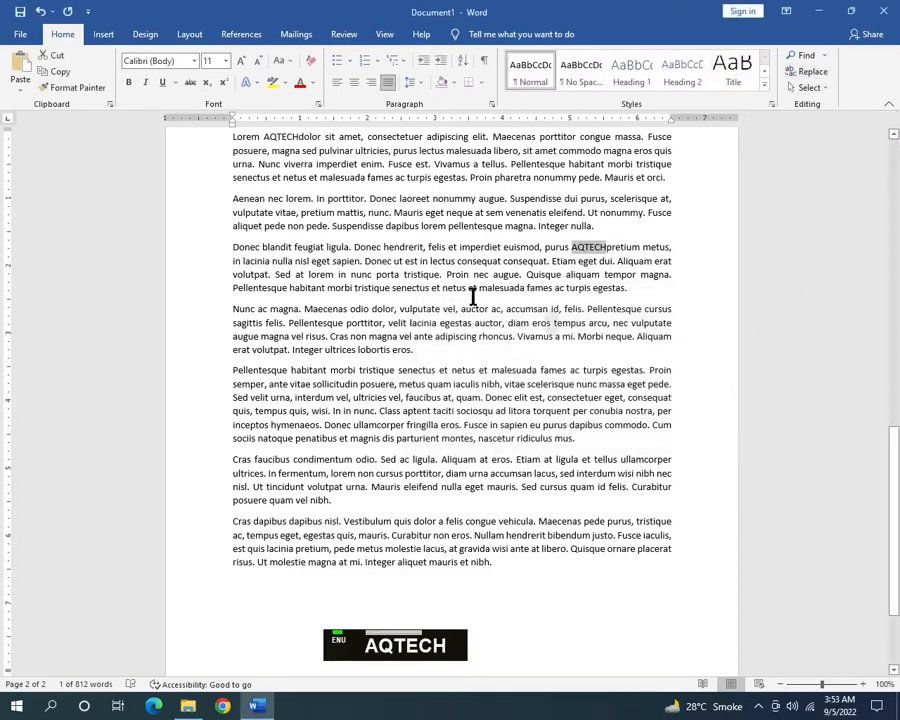
Step: Show the Navigation search with its additional find options, open Replace from there, and close both the dialog and the pane
{"action": "left_click", "coordinate": [800, 56]}
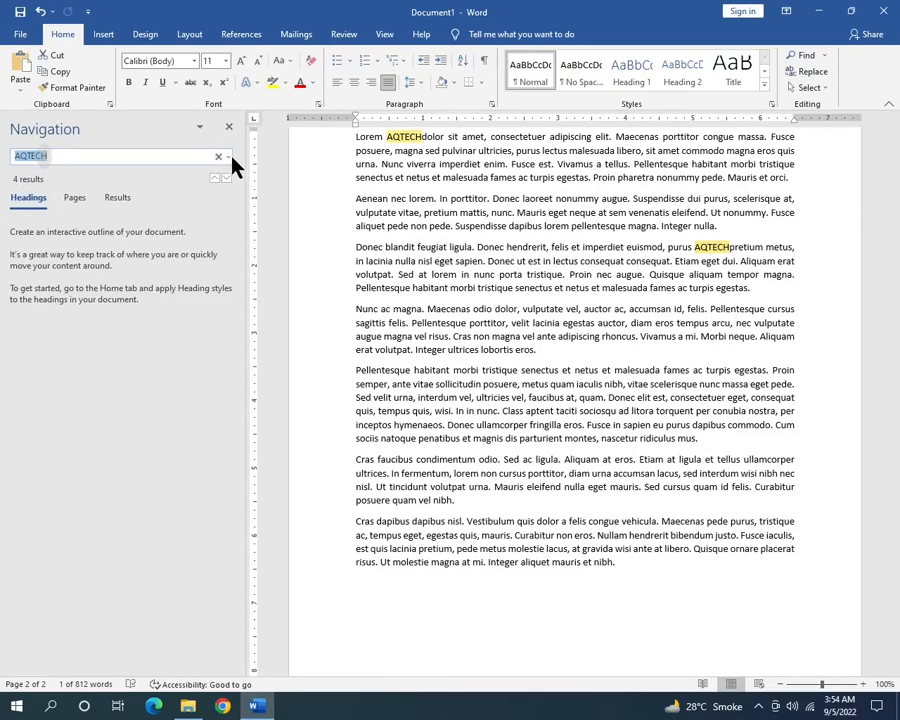
{"action": "left_click", "coordinate": [228, 157]}
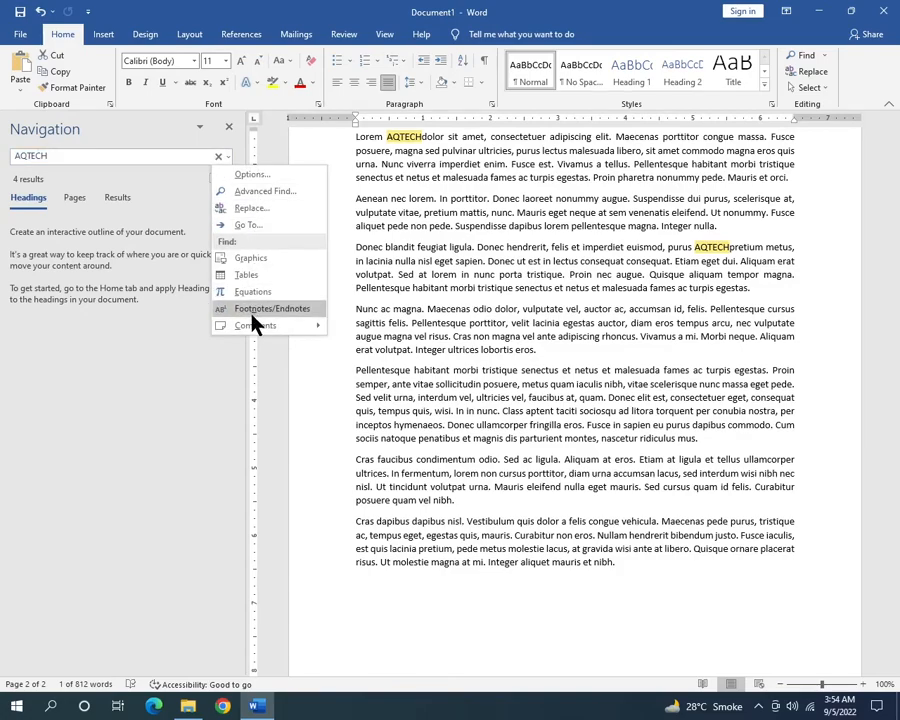
{"action": "left_click", "coordinate": [253, 209]}
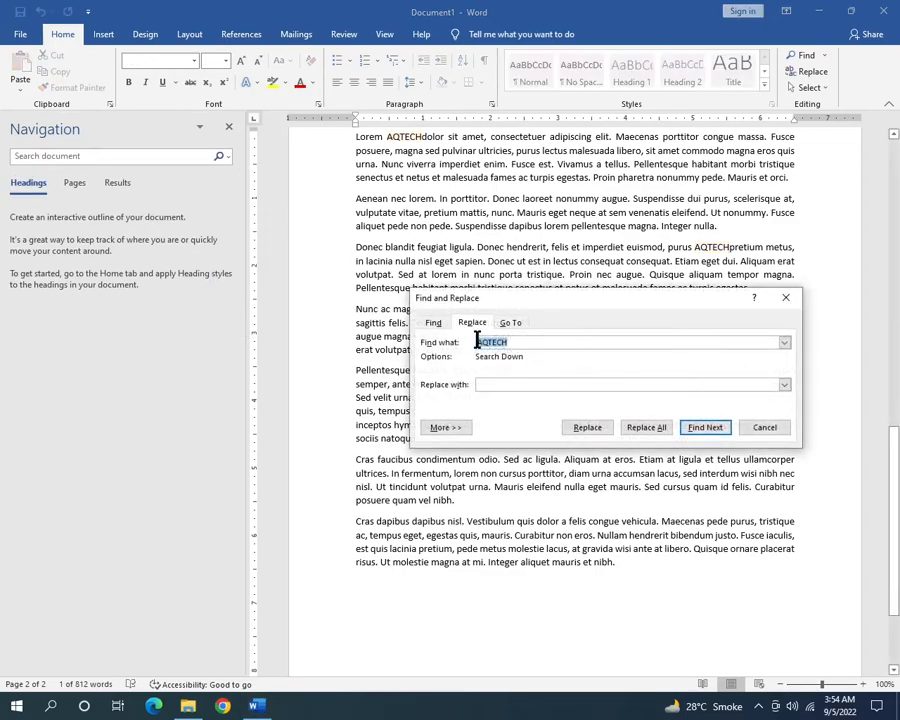
{"action": "left_click", "coordinate": [786, 298]}
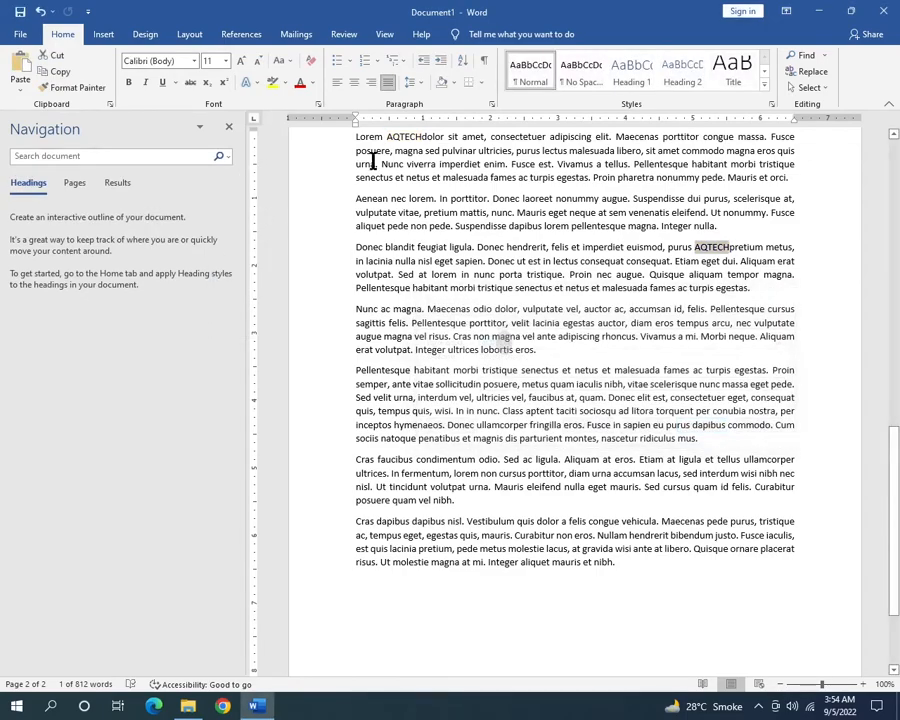
{"action": "left_click", "coordinate": [228, 127]}
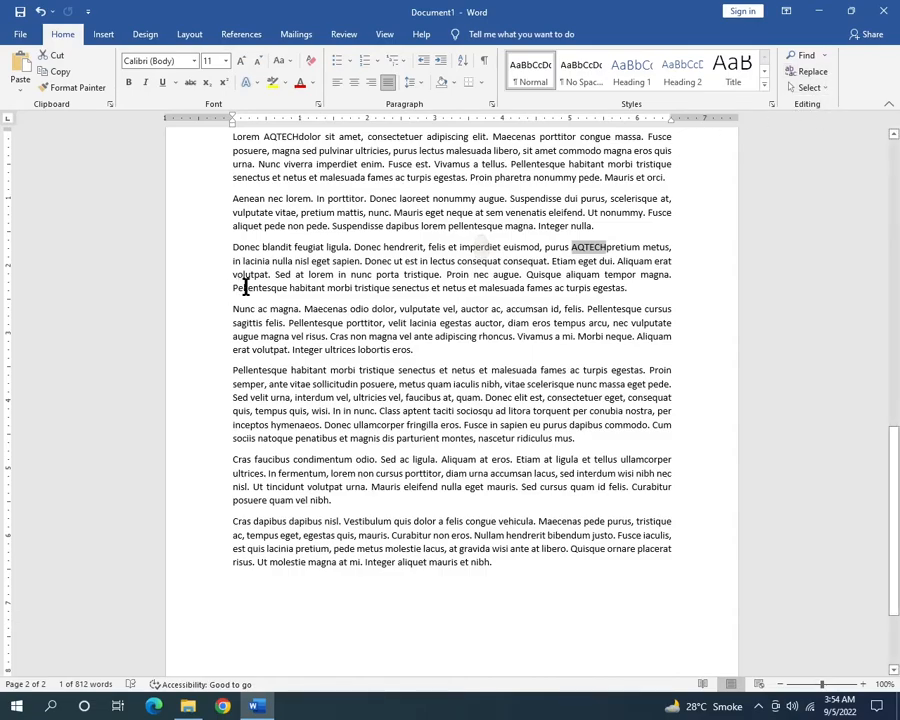
Step: Select whole lines of the first page's text from the page margin and clear the selection
{"action": "scroll", "coordinate": [462, 291], "scroll_direction": "up", "scroll_amount": 7}
{"action": "scroll", "coordinate": [462, 291], "scroll_direction": "up", "scroll_amount": 20}
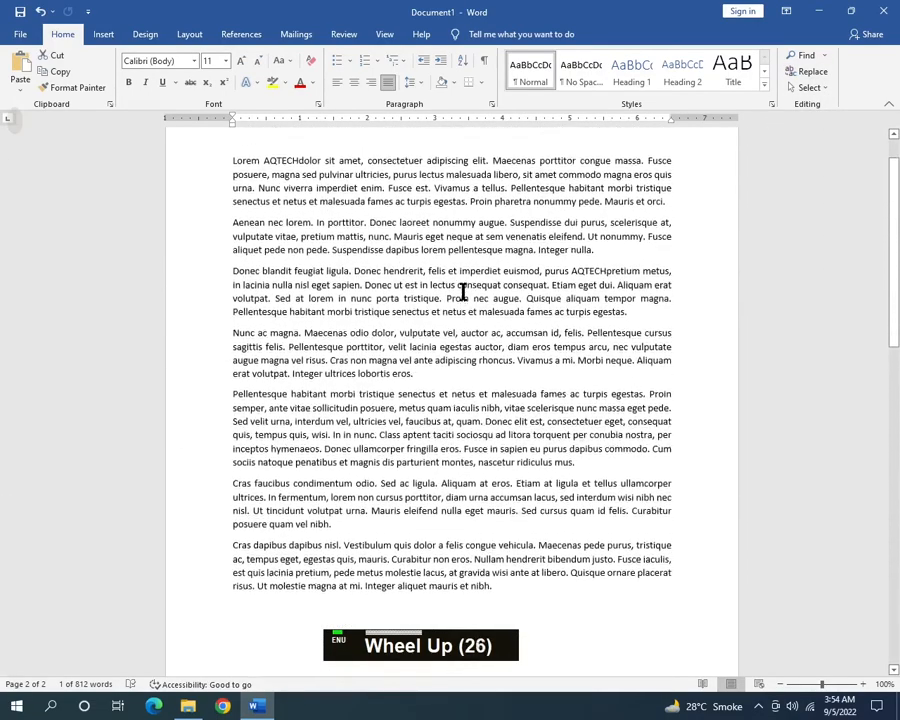
{"action": "left_click_drag", "start_coordinate": [210, 227], "coordinate": [201, 389]}
{"action": "left_click", "coordinate": [183, 213]}
{"action": "left_click_drag", "start_coordinate": [184, 223], "coordinate": [222, 95]}
{"action": "left_click", "coordinate": [321, 251]}
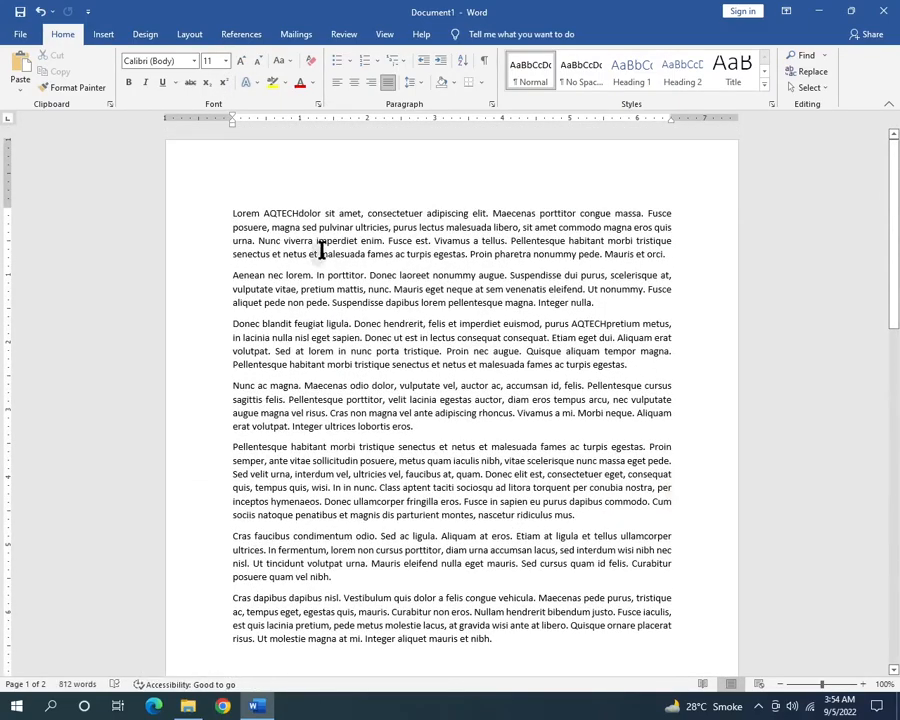
Step: Select all the document text with the Select All command and clear the selection
{"action": "left_click", "coordinate": [808, 88]}
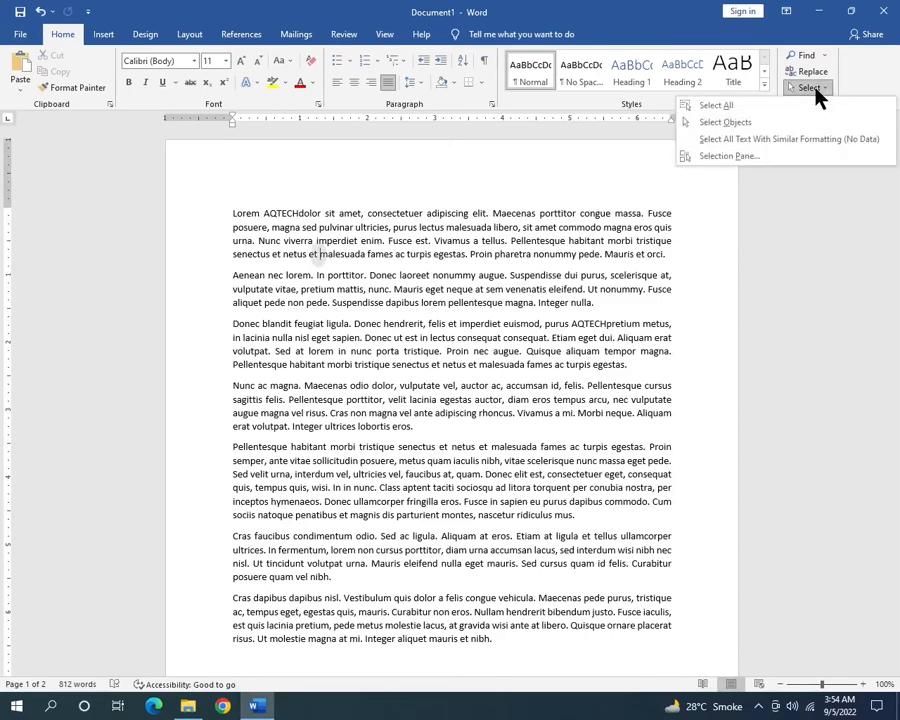
{"action": "left_click", "coordinate": [702, 103]}
{"action": "left_click", "coordinate": [378, 278]}
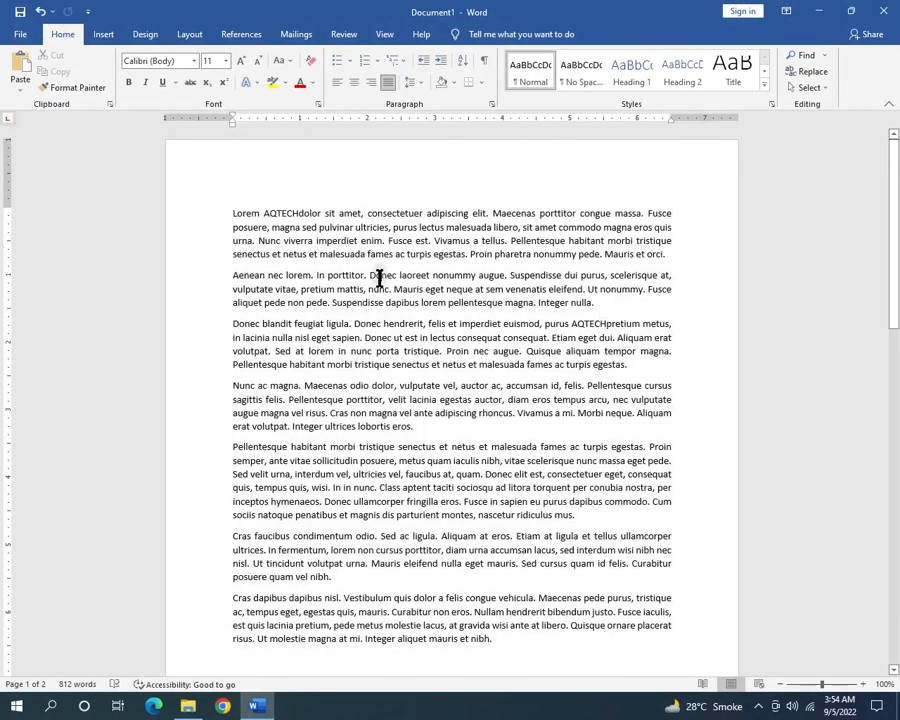
Step: Select the entire document once more, review the selection across both pages, and deselect it
{"action": "key", "text": "ctrl+a"}
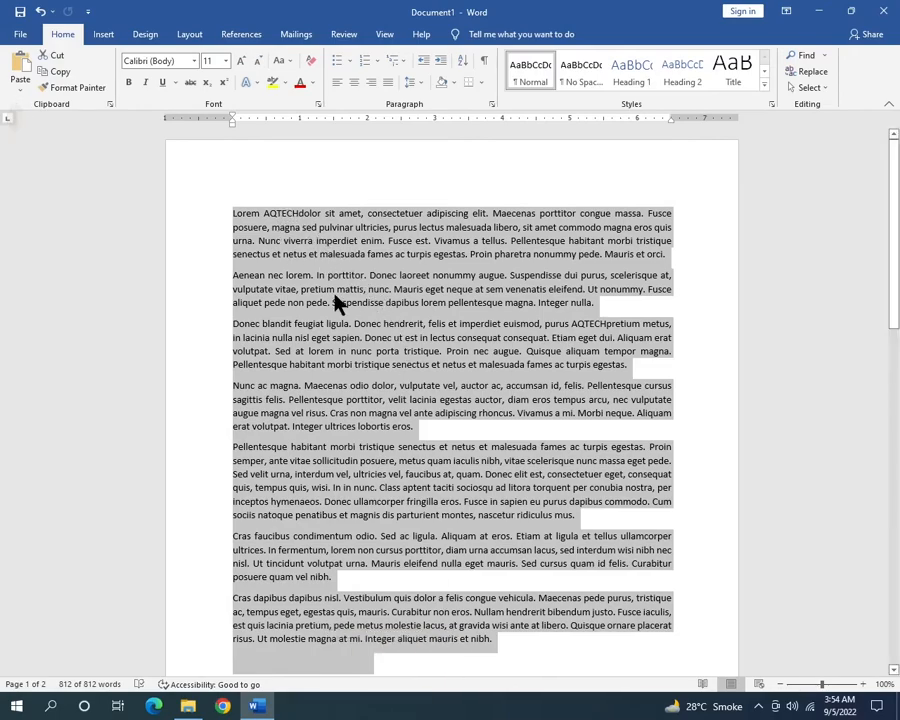
{"action": "scroll", "coordinate": [344, 313], "scroll_direction": "down", "scroll_amount": 18}
{"action": "scroll", "coordinate": [364, 313], "scroll_direction": "down", "scroll_amount": 13}
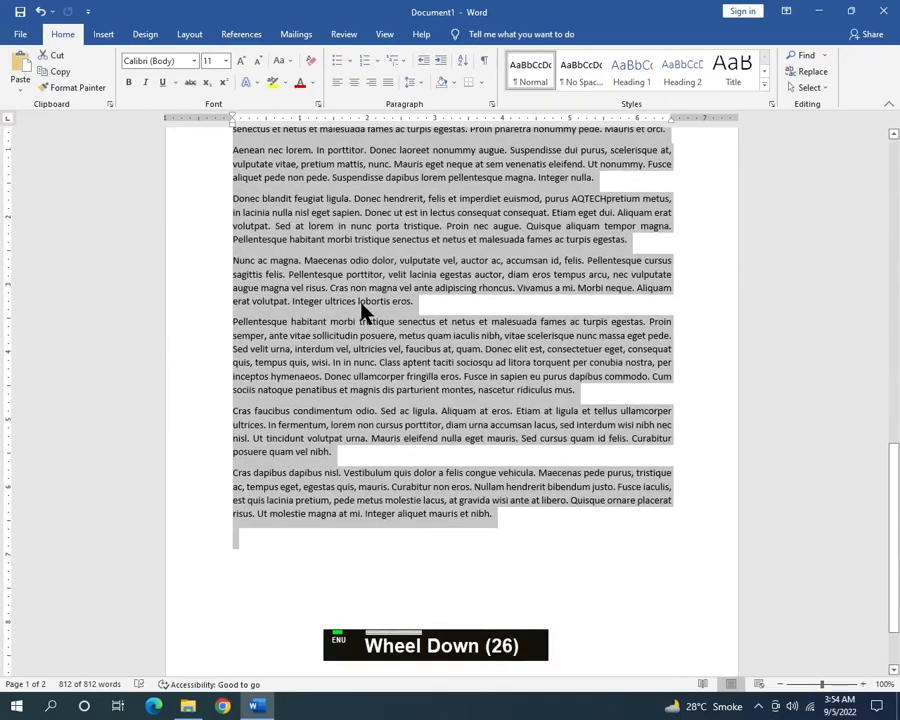
{"action": "scroll", "coordinate": [364, 313], "scroll_direction": "up", "scroll_amount": 20}
{"action": "scroll", "coordinate": [364, 313], "scroll_direction": "up", "scroll_amount": 18}
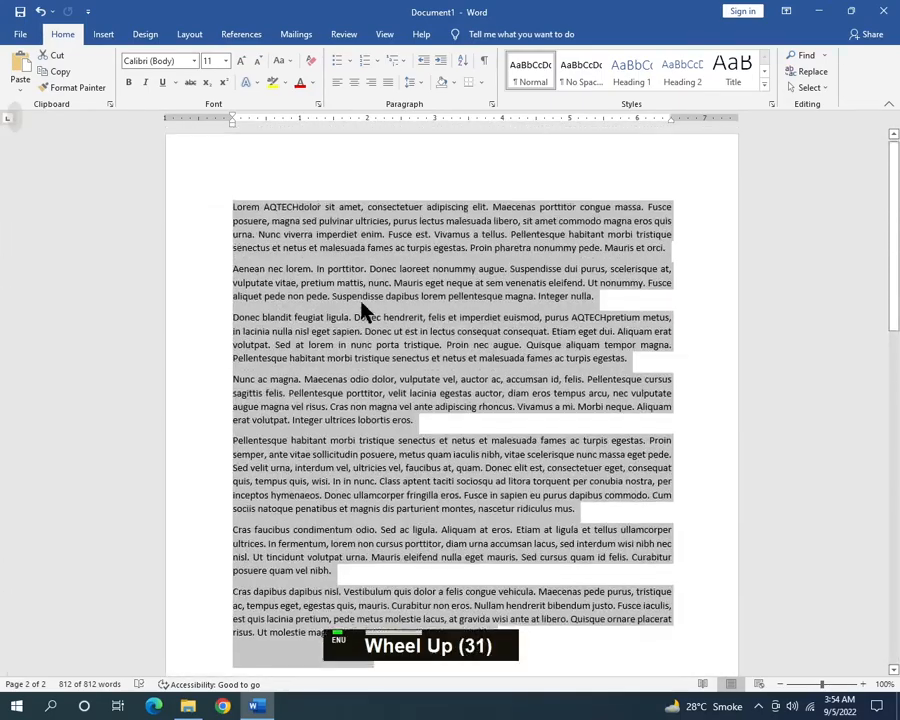
{"action": "scroll", "coordinate": [364, 313], "scroll_direction": "down", "scroll_amount": 4}
{"action": "scroll", "coordinate": [364, 313], "scroll_direction": "up", "scroll_amount": 10}
{"action": "scroll", "coordinate": [364, 313], "scroll_direction": "up", "scroll_amount": 1}
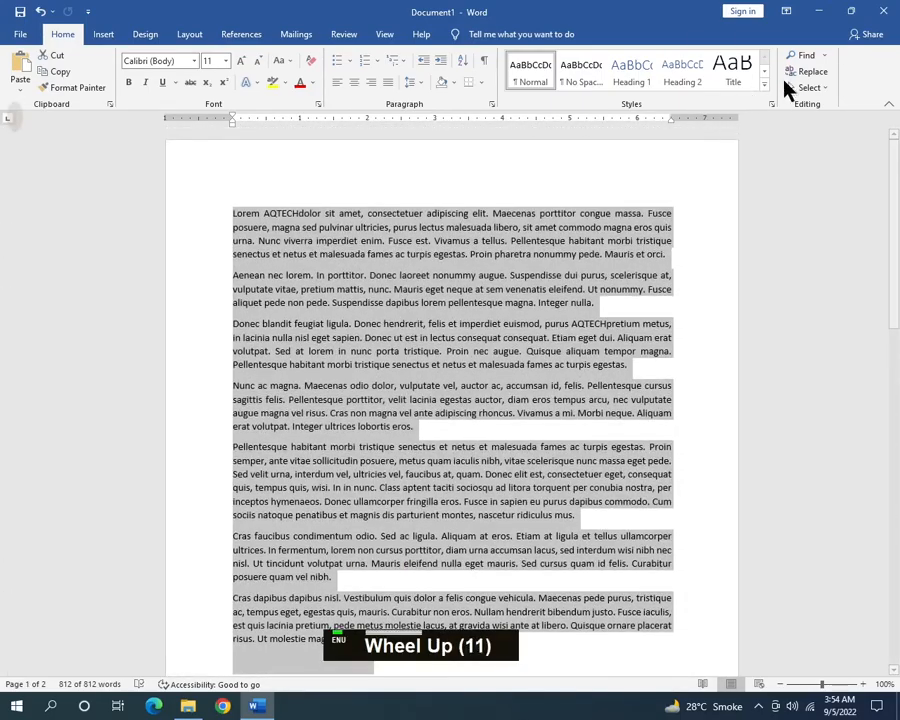
{"action": "left_click", "coordinate": [427, 302]}
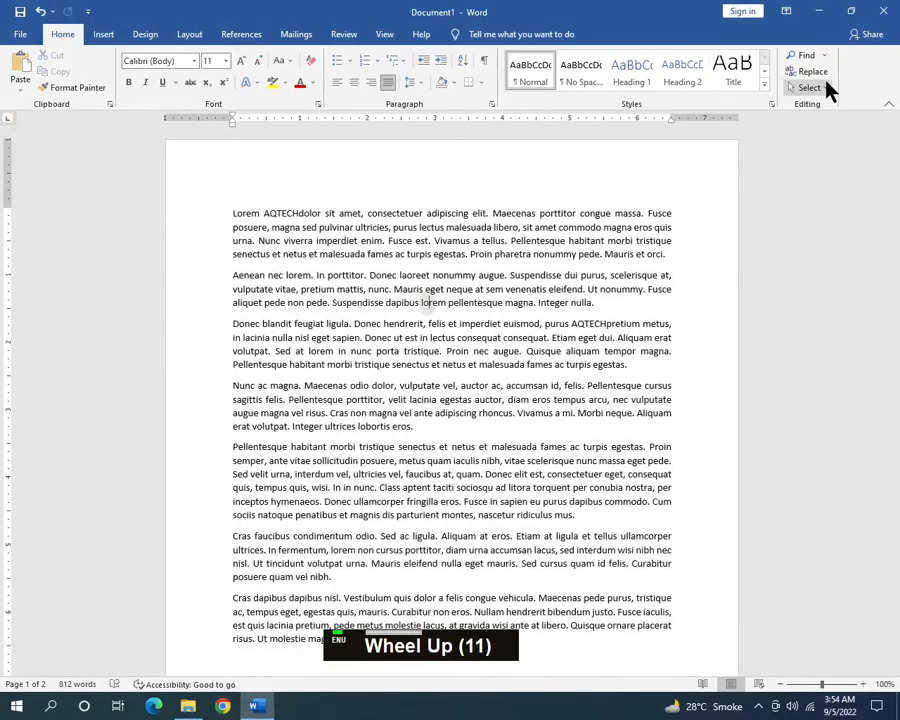
Step: Activate Select Objects, look over the Insert commands, and return to the Home commands
{"action": "left_click", "coordinate": [826, 88]}
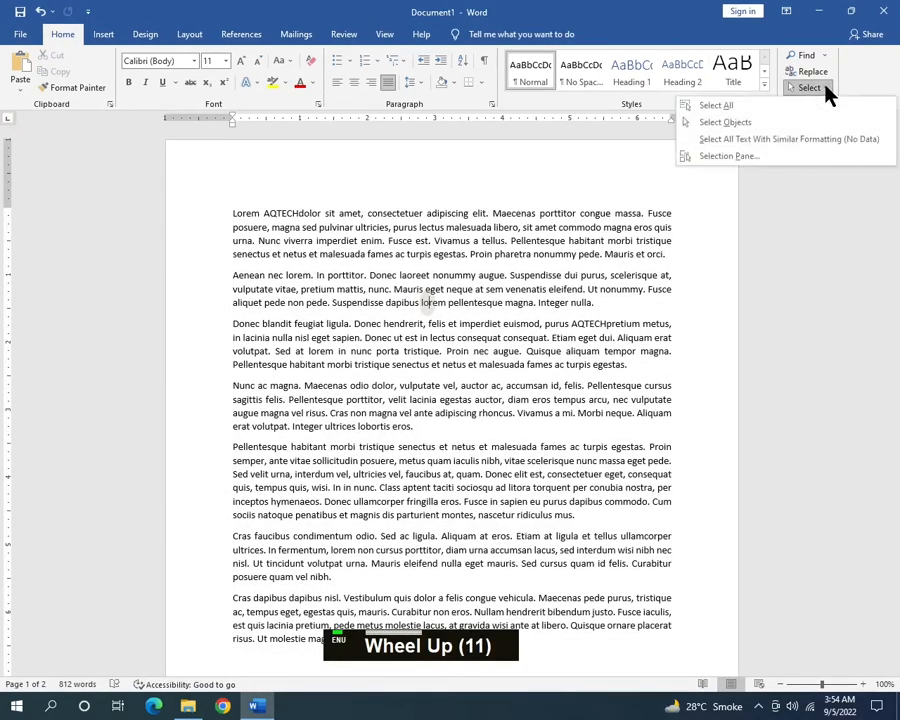
{"action": "left_click", "coordinate": [717, 124]}
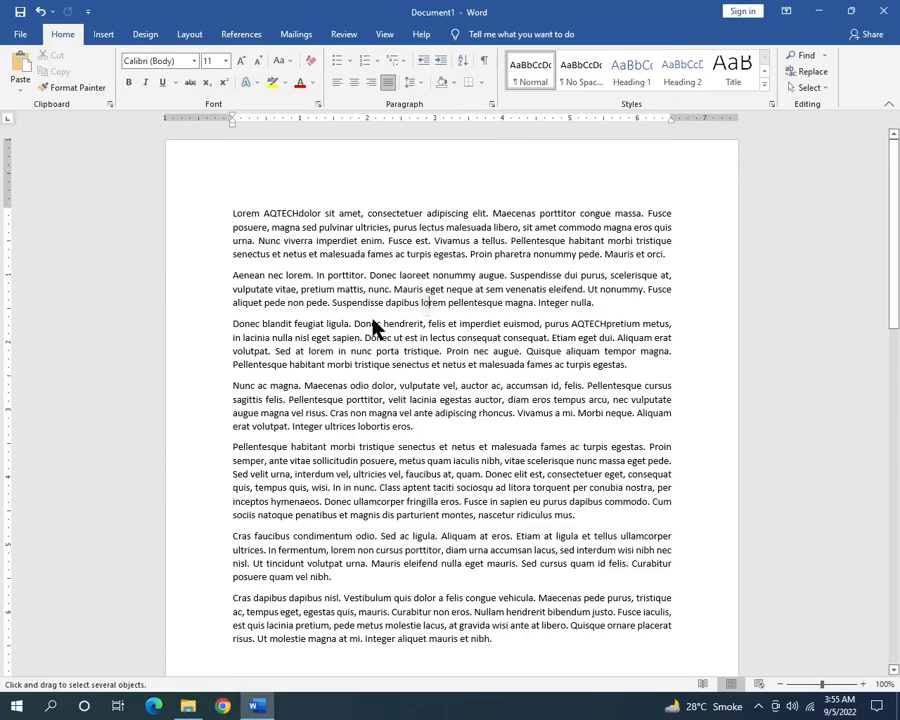
{"action": "left_click", "coordinate": [101, 35]}
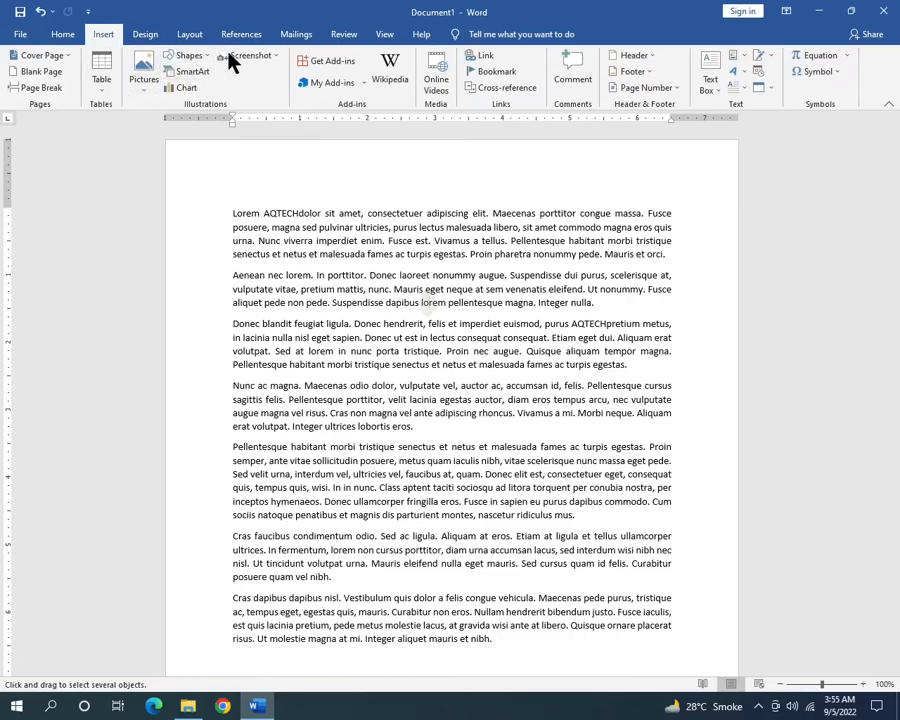
{"action": "left_click", "coordinate": [62, 34]}
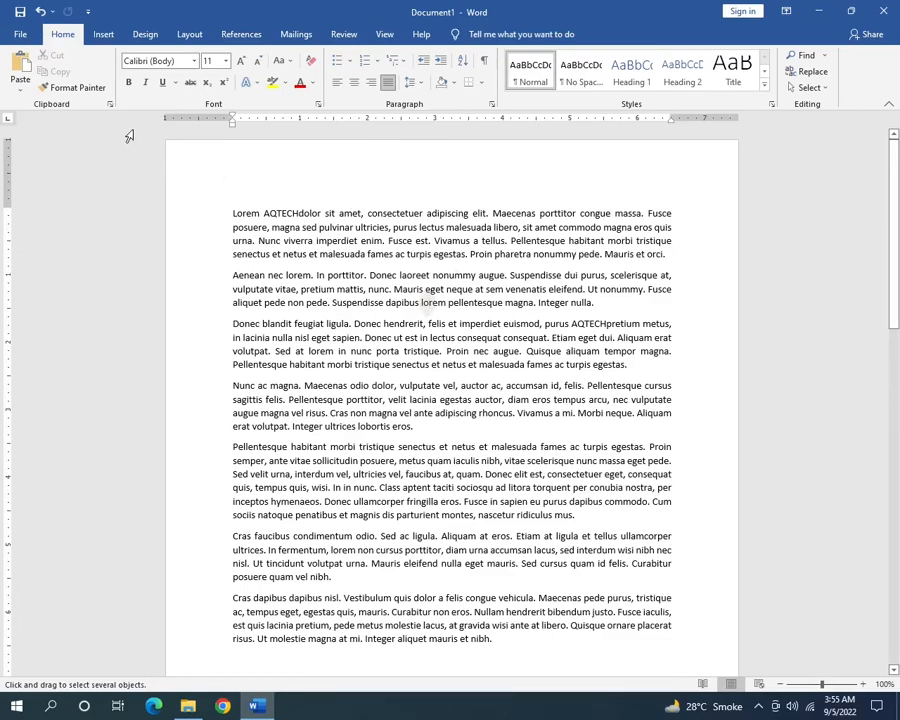
Step: View the Clipboard pane and both the basic and advanced Font settings, closing each without changes
{"action": "left_click", "coordinate": [110, 104]}
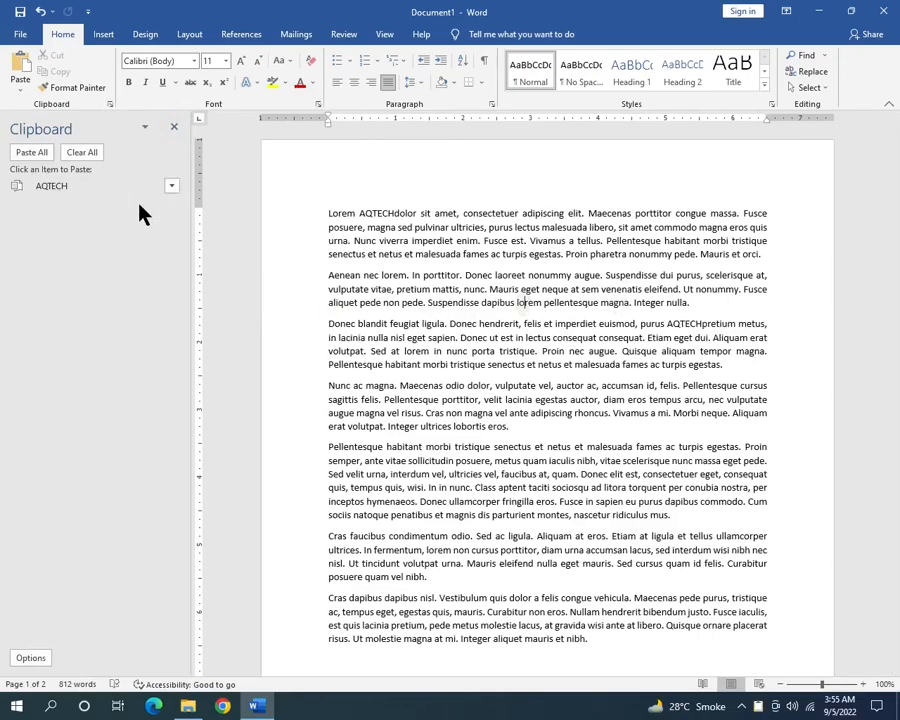
{"action": "left_click", "coordinate": [174, 126]}
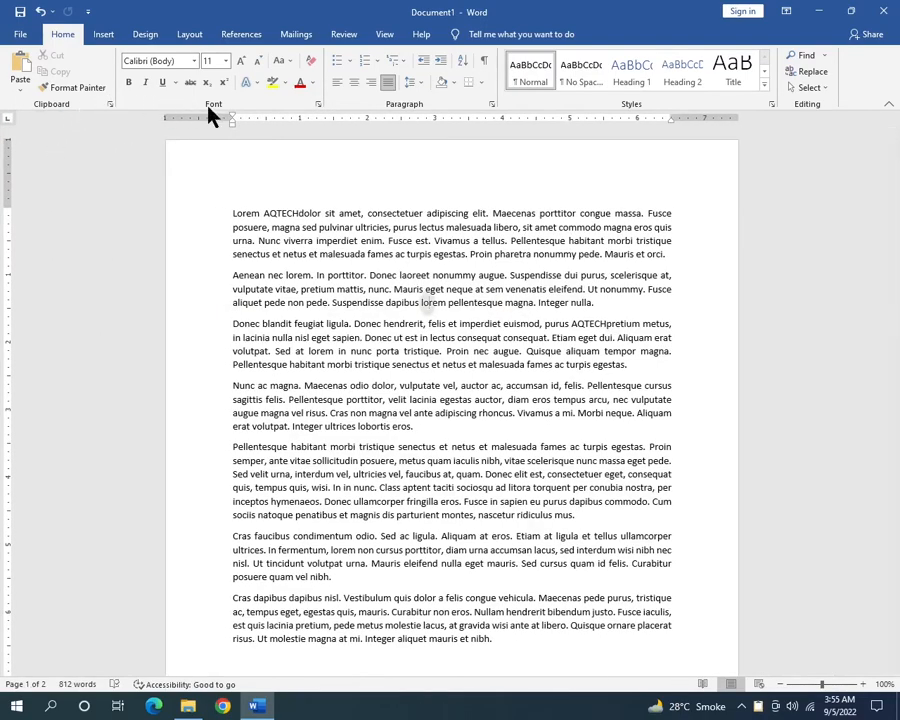
{"action": "left_click", "coordinate": [318, 104]}
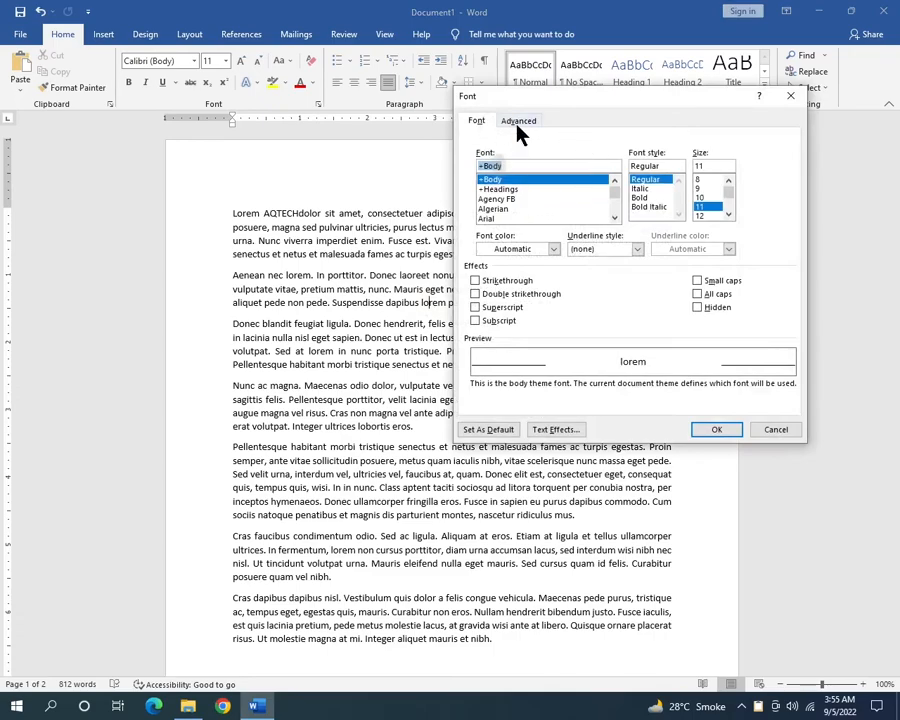
{"action": "left_click", "coordinate": [518, 121]}
{"action": "left_click", "coordinate": [474, 122]}
{"action": "left_click", "coordinate": [800, 98]}
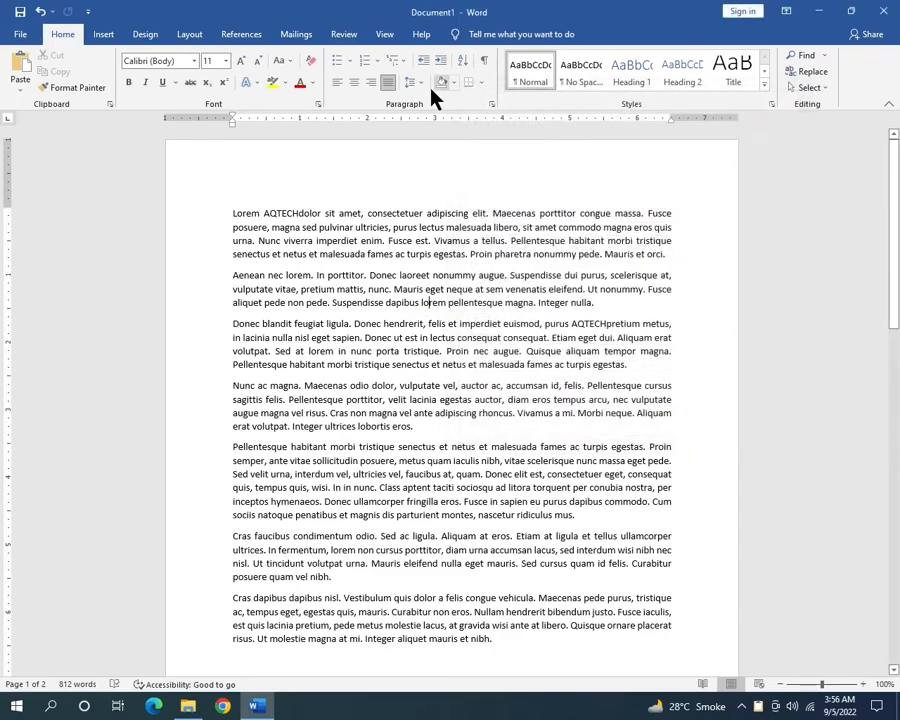
Step: Review the Paragraph dialog's Indents and Spacing and Line and Page Breaks settings, view the full Styles list, and close both
{"action": "left_click", "coordinate": [492, 105]}
{"action": "left_click", "coordinate": [420, 181]}
{"action": "left_click", "coordinate": [386, 181]}
{"action": "scroll", "coordinate": [437, 390], "scroll_direction": "down", "scroll_amount": 3}
{"action": "scroll", "coordinate": [576, 267], "scroll_direction": "up", "scroll_amount": 5}
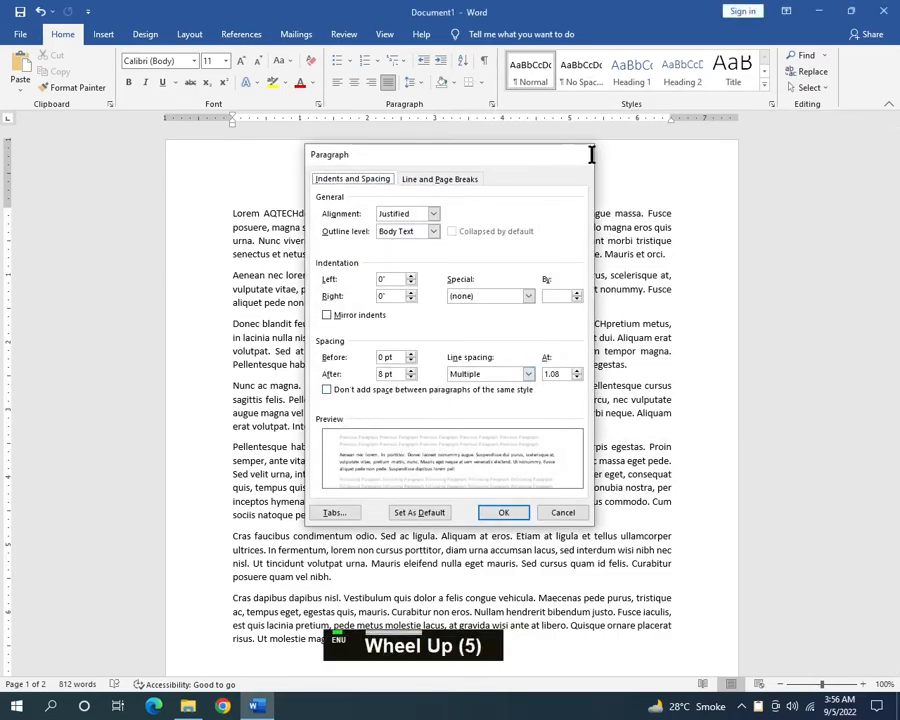
{"action": "left_click", "coordinate": [578, 154]}
{"action": "left_click", "coordinate": [771, 104]}
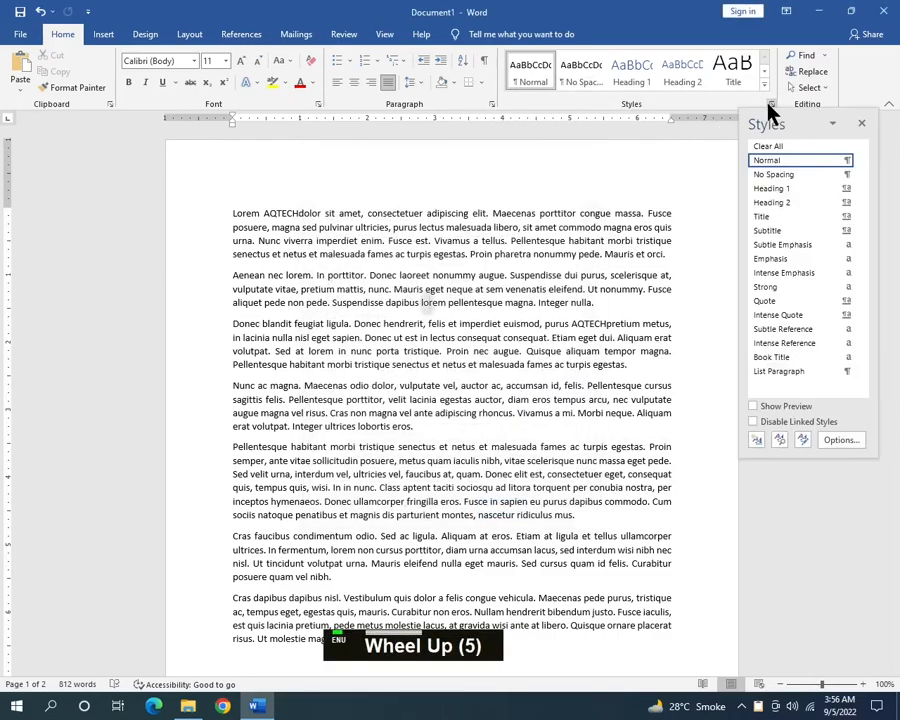
{"action": "left_click", "coordinate": [861, 123]}
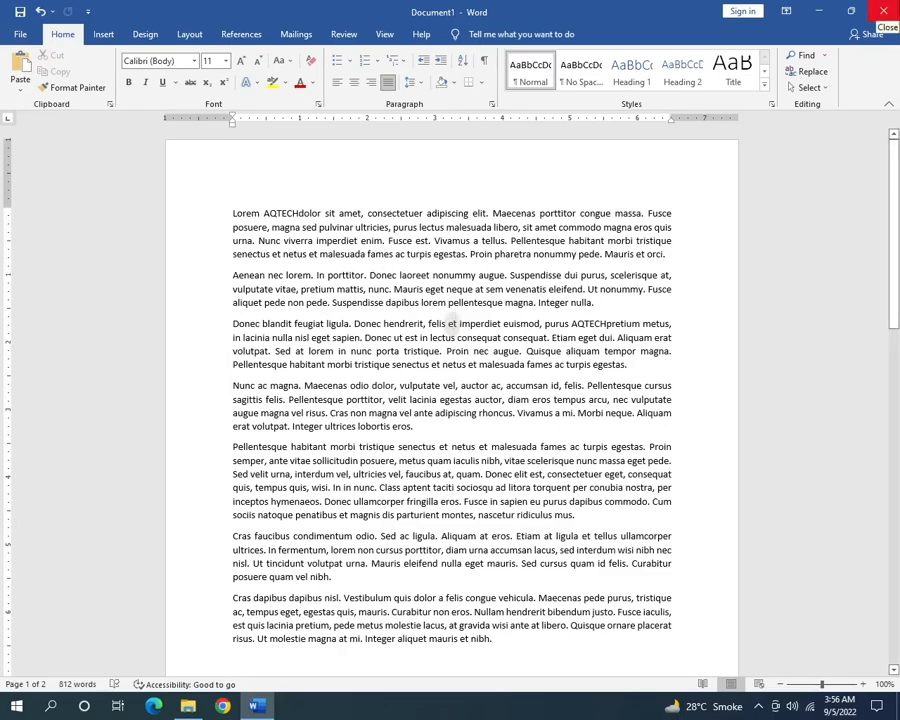
Step: Close Document1 without saving its changes
{"action": "left_click", "coordinate": [883, 12]}
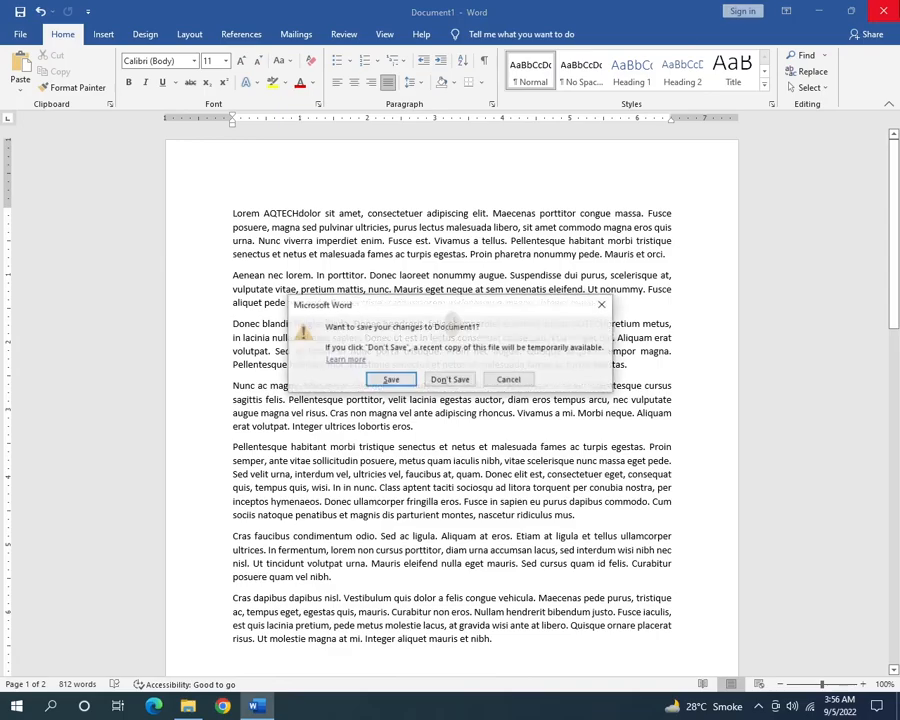
{"action": "left_click", "coordinate": [448, 377]}
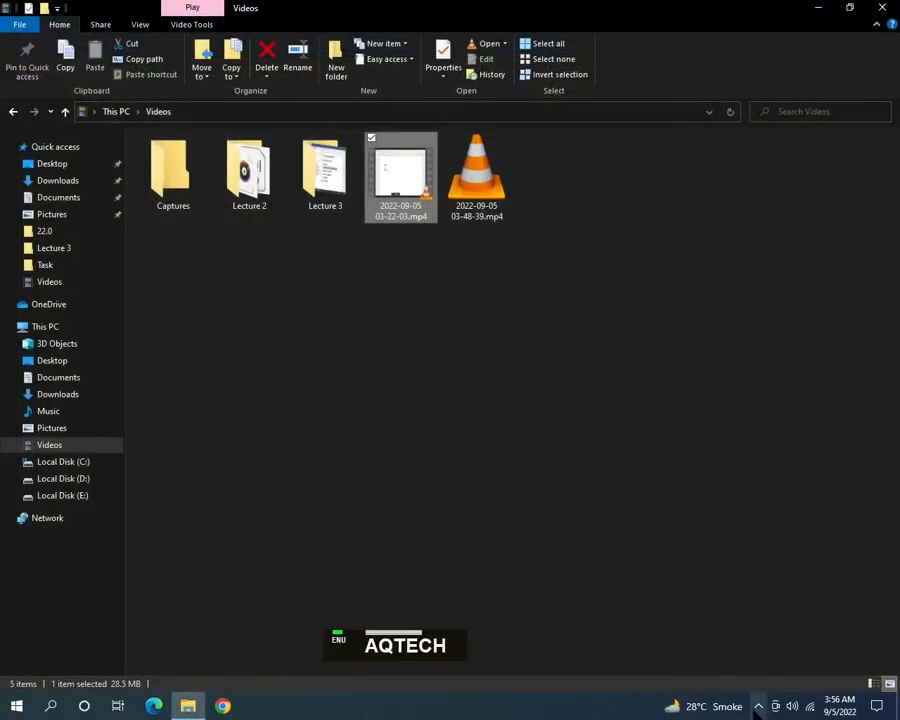
Step: Switch to OBS by reopening its window from the hidden background programs
{"action": "left_click", "coordinate": [758, 706]}
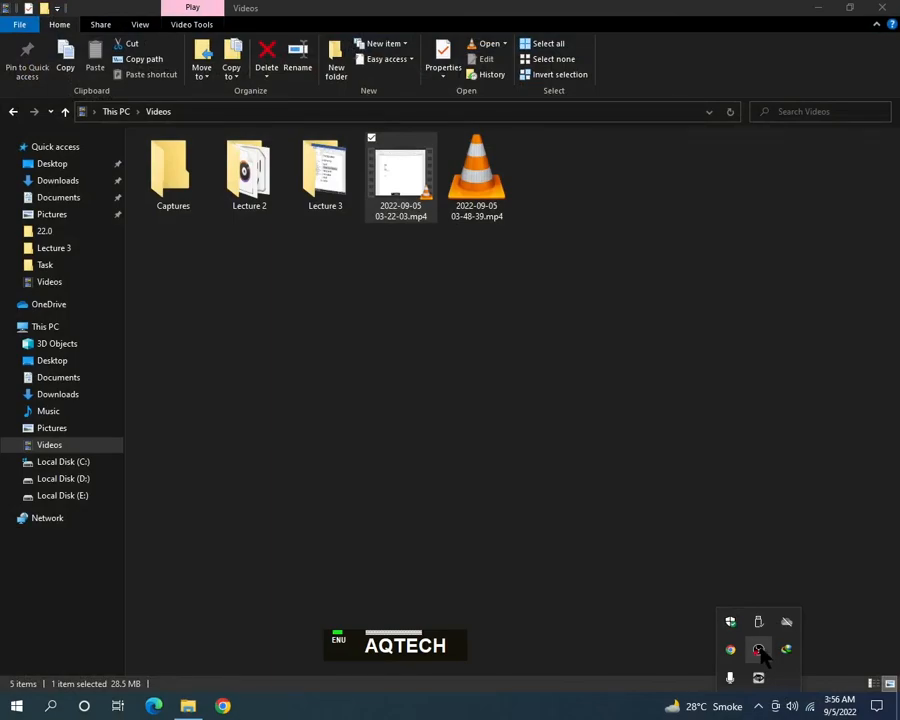
{"action": "double_click", "coordinate": [759, 651]}
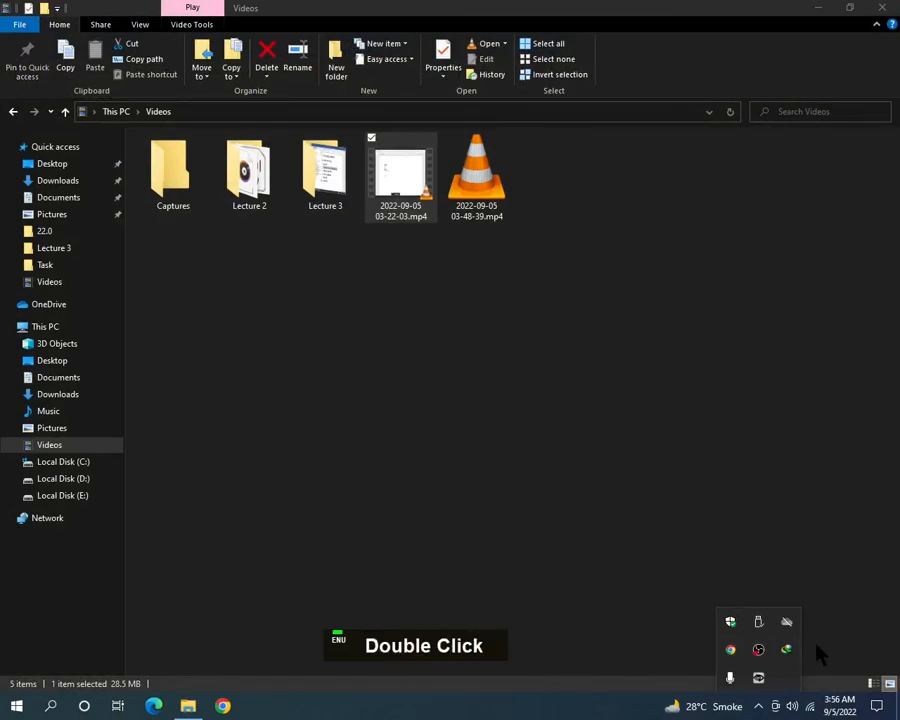
{"action": "double_click", "coordinate": [758, 651]}
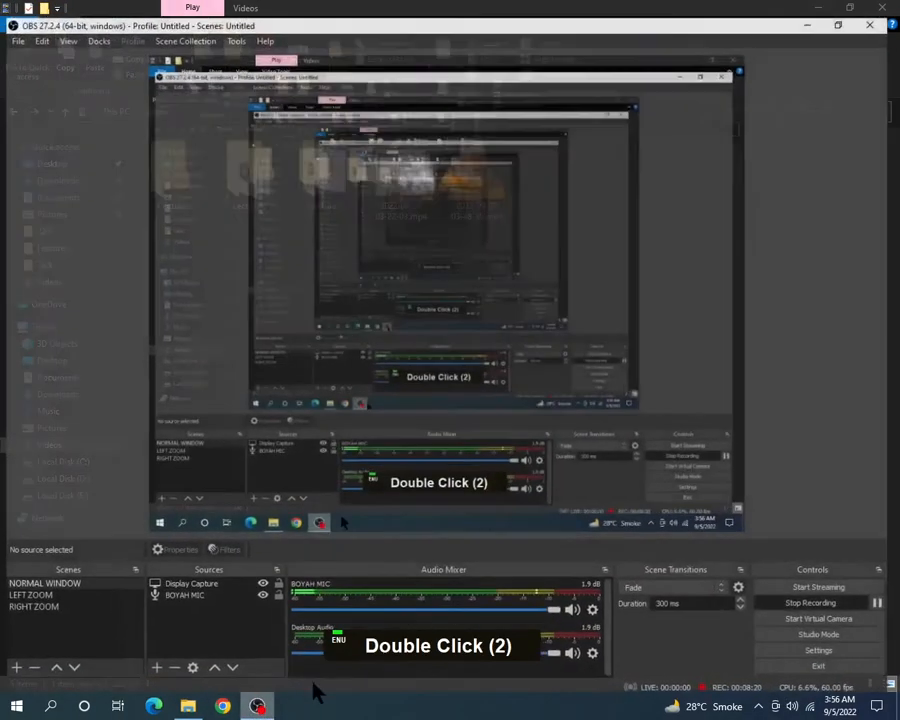